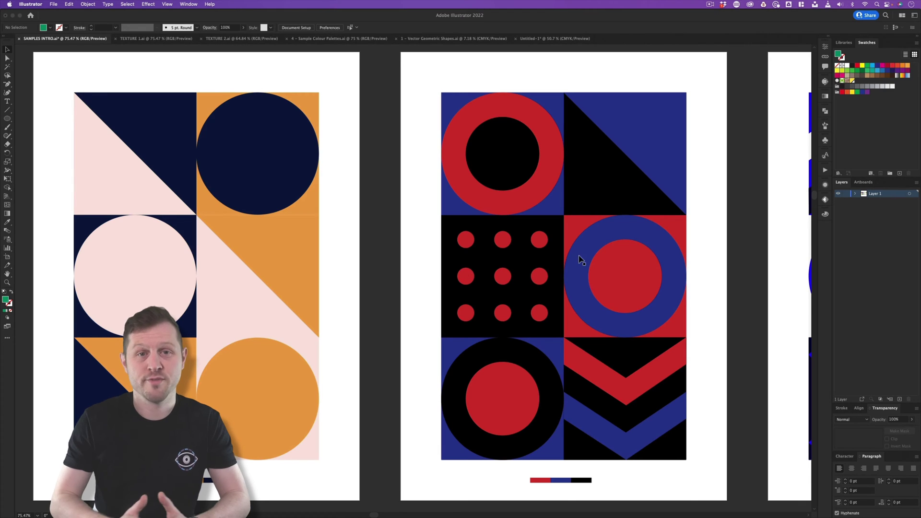
Examine the sample geometric pattern posters and their colour palettes across the artboards of the intro samples document.
drag(582, 257, 407, 257)
drag(695, 230, 492, 235)
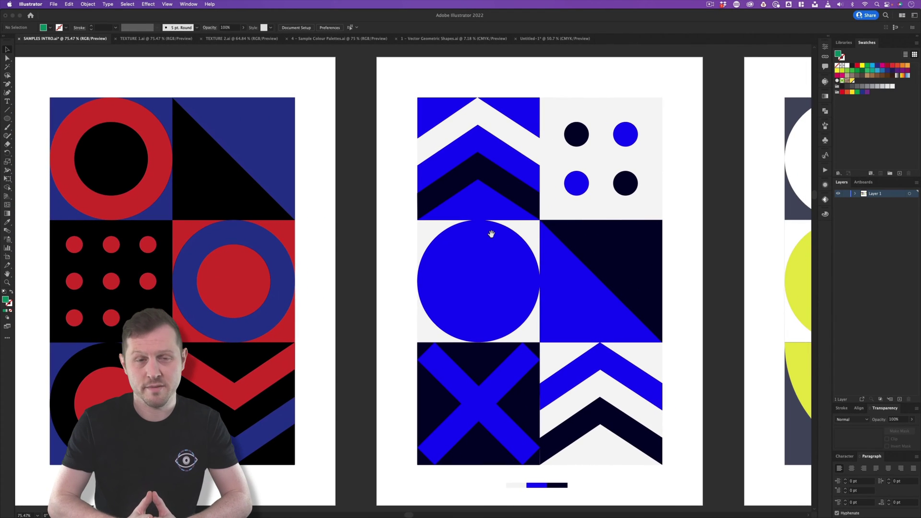
drag(705, 214, 423, 217)
drag(723, 195, 442, 194)
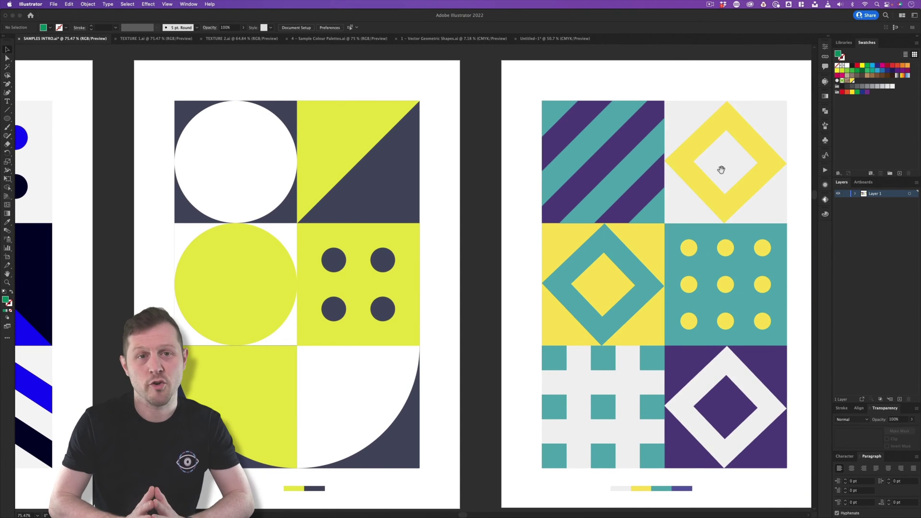
drag(721, 170, 666, 172)
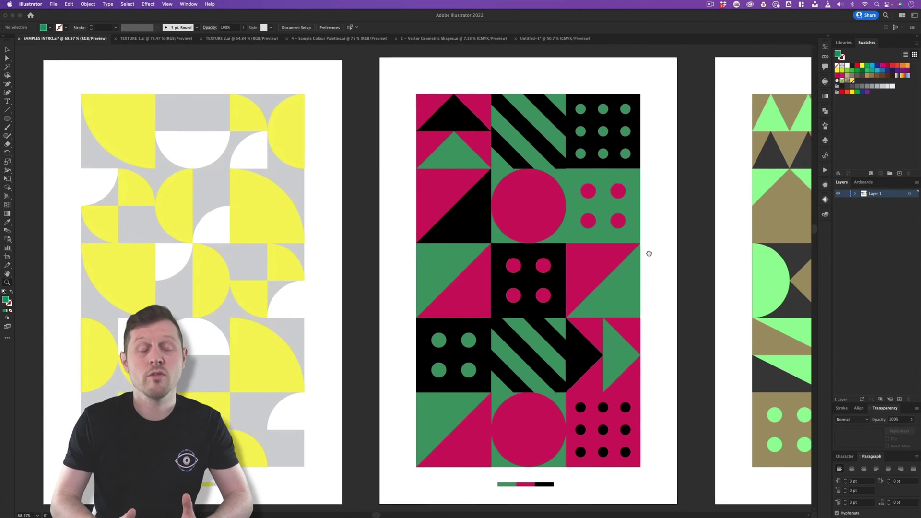
drag(648, 255, 510, 253)
drag(776, 223, 488, 233)
drag(657, 227, 423, 230)
drag(696, 193, 446, 200)
drag(684, 173, 379, 181)
drag(600, 204, 481, 266)
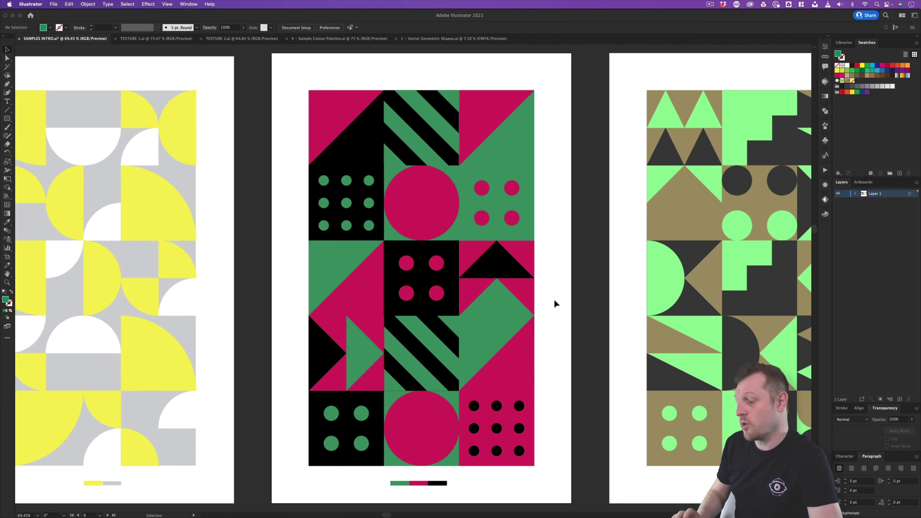
Show the grid and rearrange the pink, green and black poster's upper tiles, putting the chevron tile top-left and the nine-dot black tile top-right.
key(super+apostrophe)
mouse_move(291, 181)
mouse_down()
mouse_move(381, 227)
mouse_move(309, 227)
mouse_move(304, 179)
mouse_up()
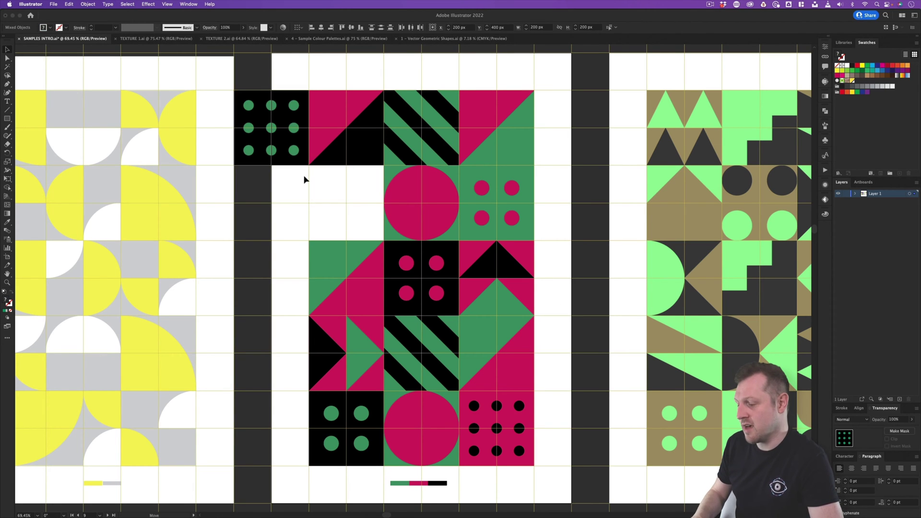
drag(340, 119, 369, 199)
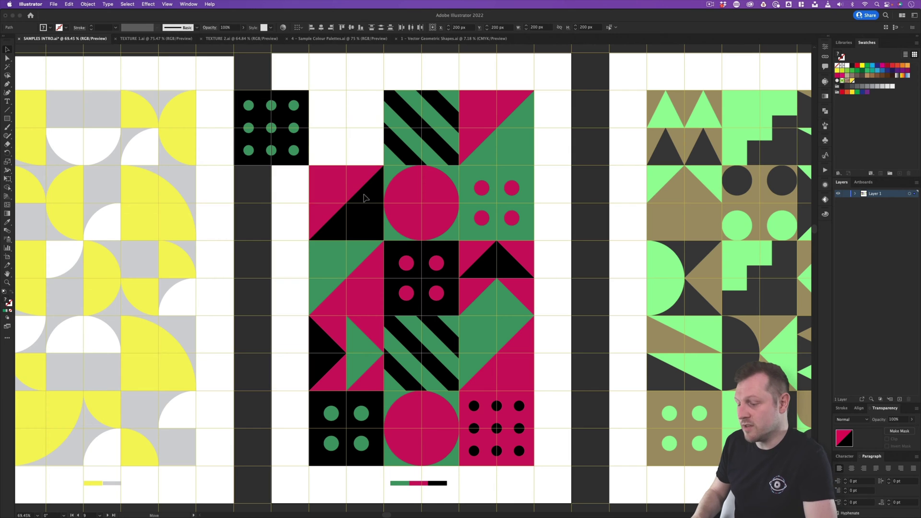
drag(507, 299, 360, 150)
drag(494, 140, 477, 301)
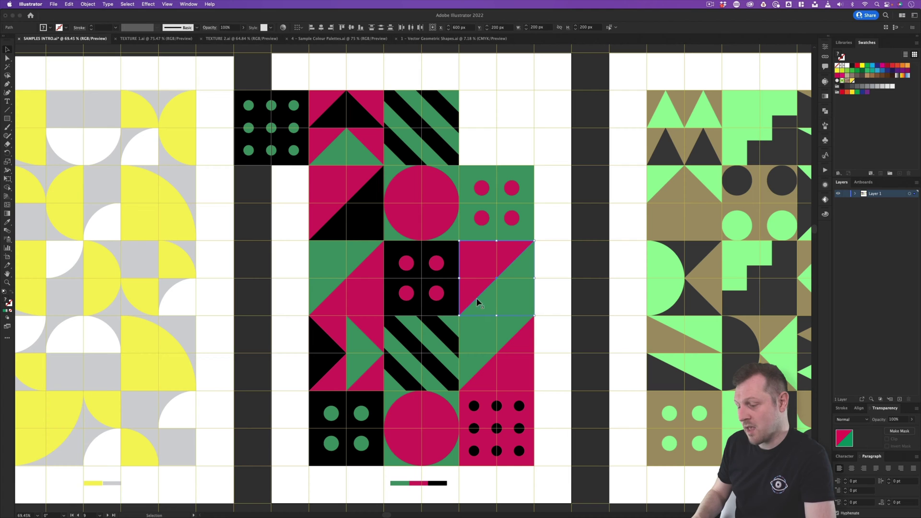
drag(282, 144, 508, 144)
Rearrange the same poster's lower tiles: four-dot tile fourth row left, green-pink triangle tile bottom-left, arrow tile fourth row right.
drag(378, 382, 287, 239)
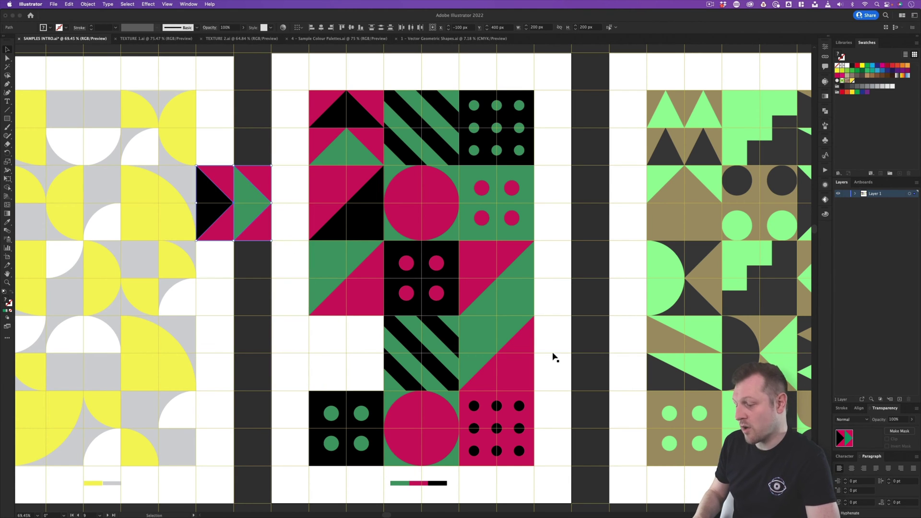
drag(473, 380, 235, 466)
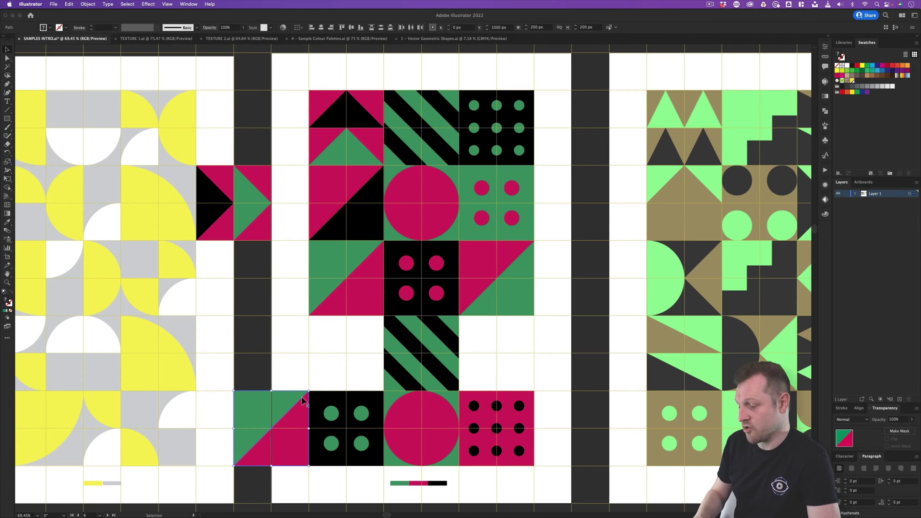
drag(376, 462, 373, 397)
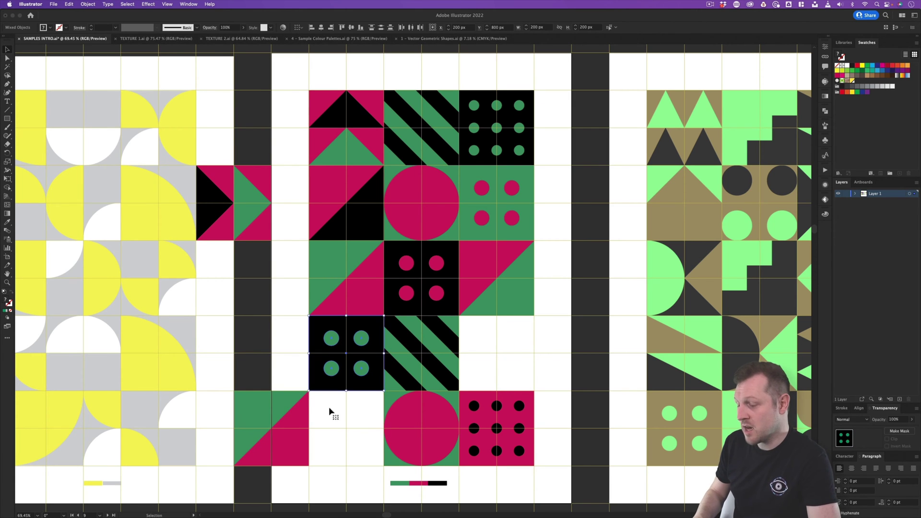
drag(249, 449, 323, 449)
click(253, 223)
drag(253, 223, 516, 374)
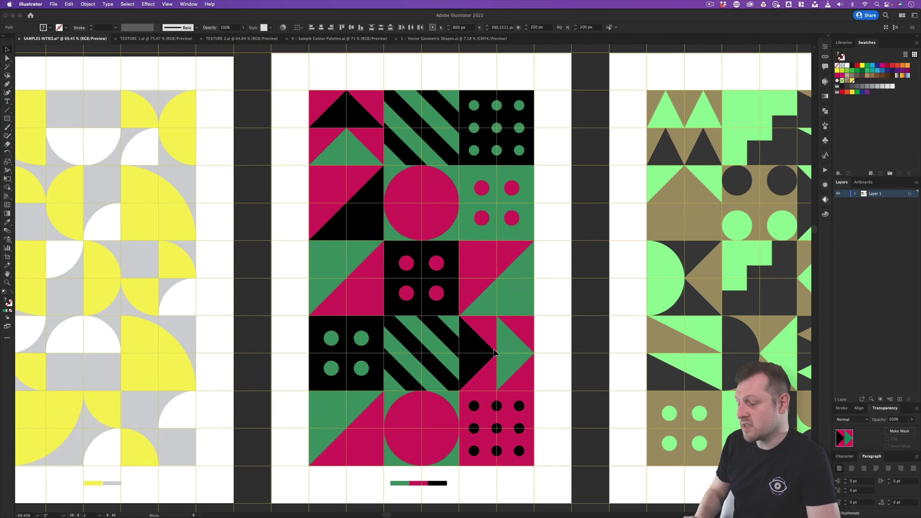
click(555, 332)
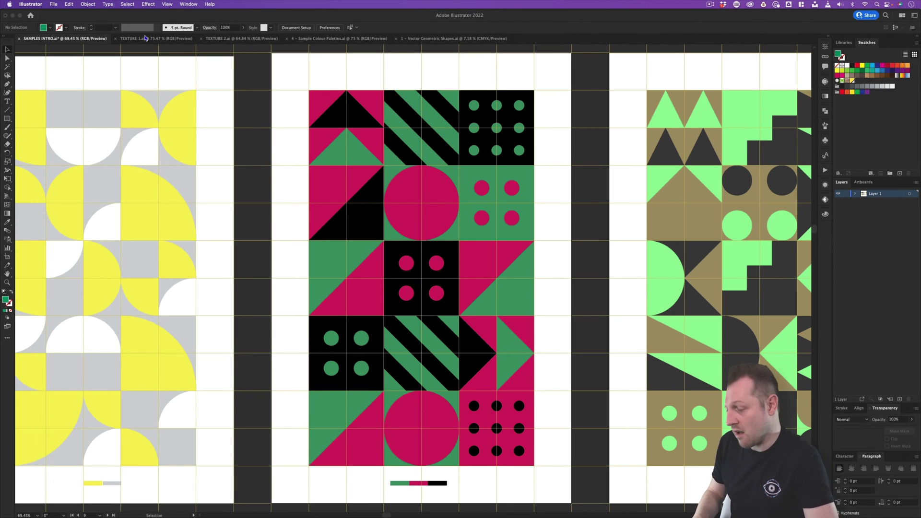
Create a new document measured in pixels, 800 px wide and 1100 px high.
click(57, 7)
click(63, 14)
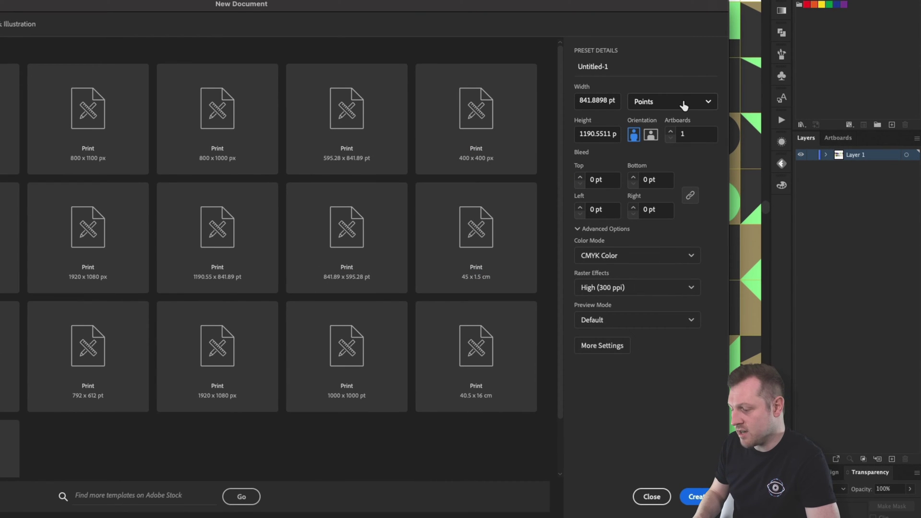
click(658, 103)
click(645, 121)
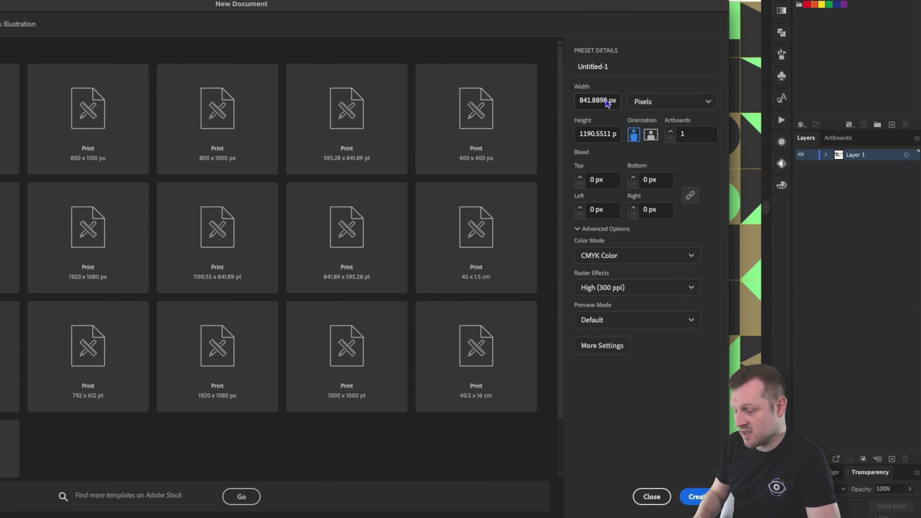
click(608, 103)
text(800)
key(Tab)
key(Tab)
text(1)
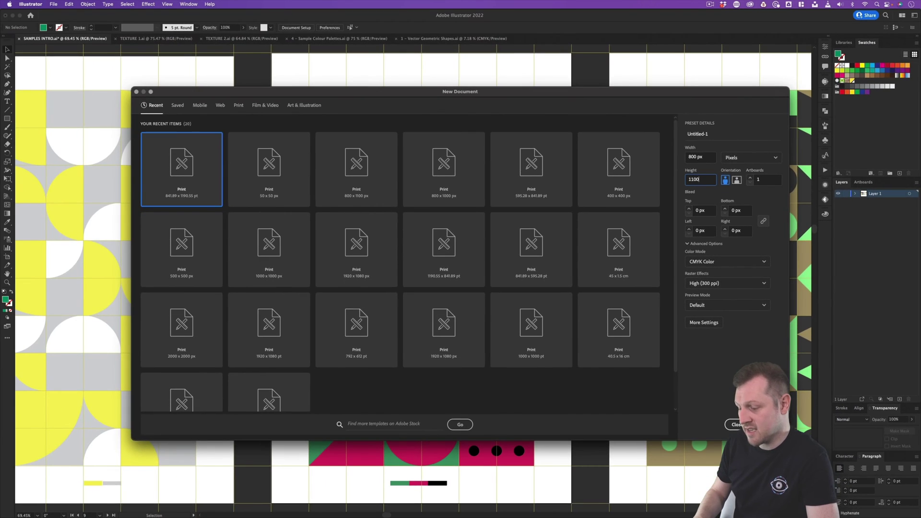
key(Return)
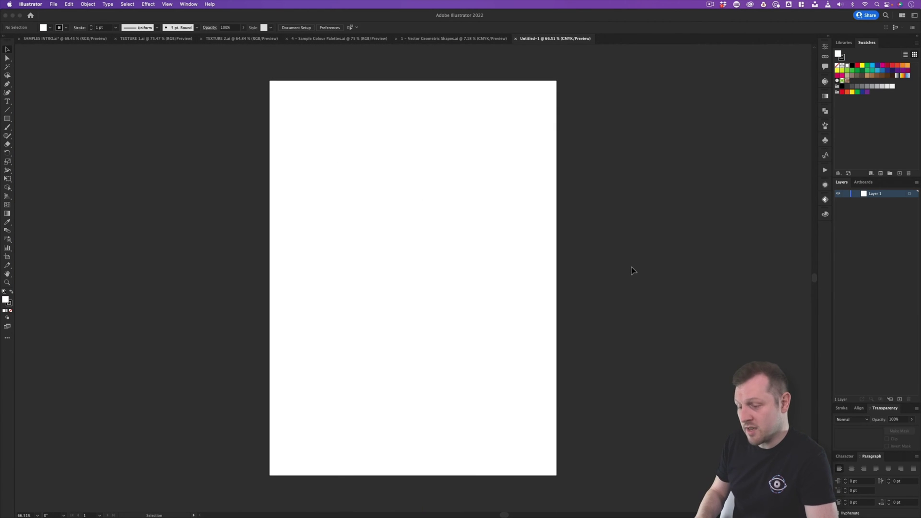
Open the units preferences and choose Pixels as the general unit.
click(31, 4)
mouse_move(45, 30)
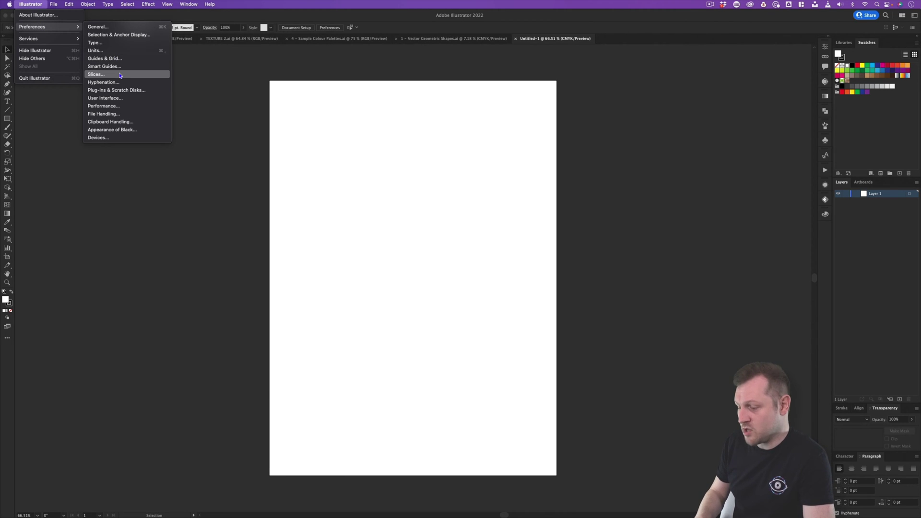
click(118, 50)
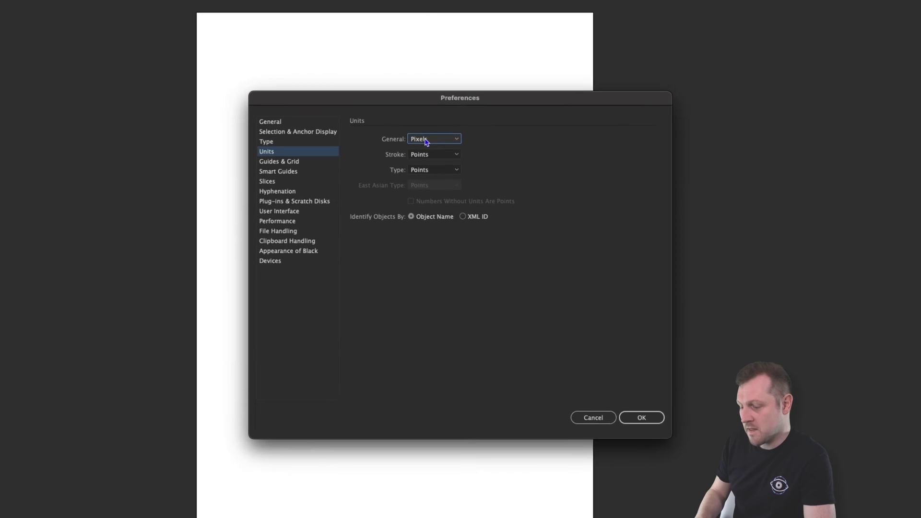
click(426, 140)
click(427, 140)
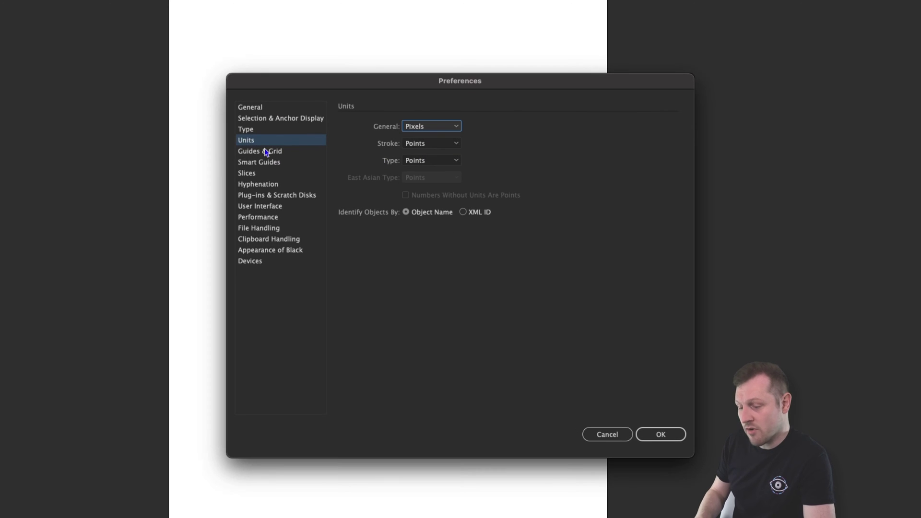
Set the grid preferences to a gridline every 100 px with 1 subdivision and apply them.
click(265, 152)
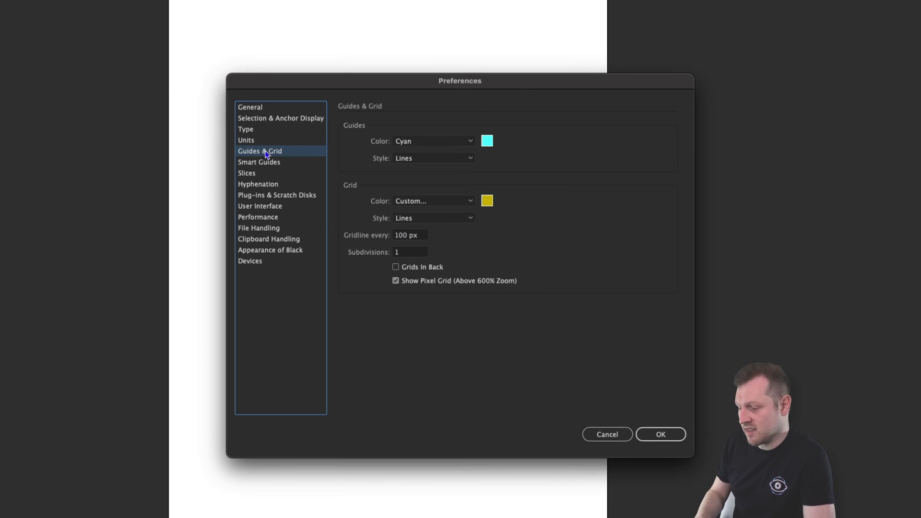
click(487, 202)
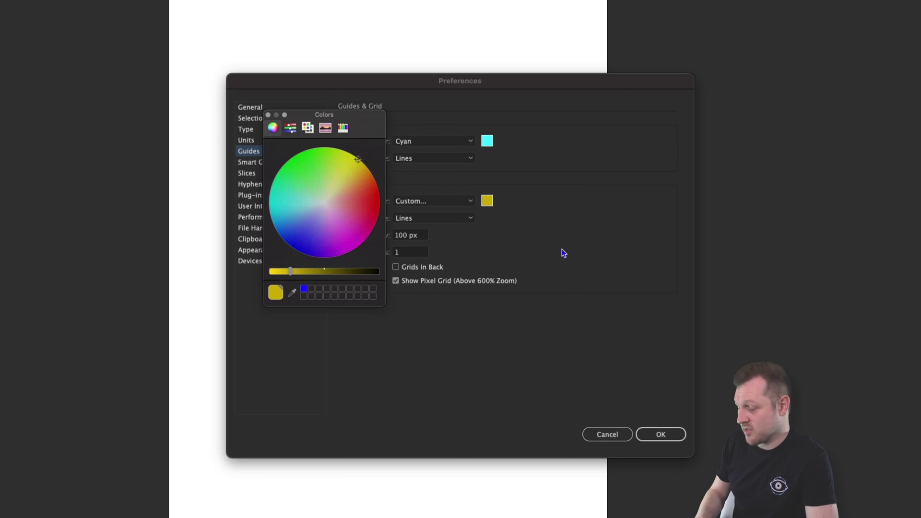
click(268, 114)
triple_click(404, 236)
key(BackSpace)
text(10)
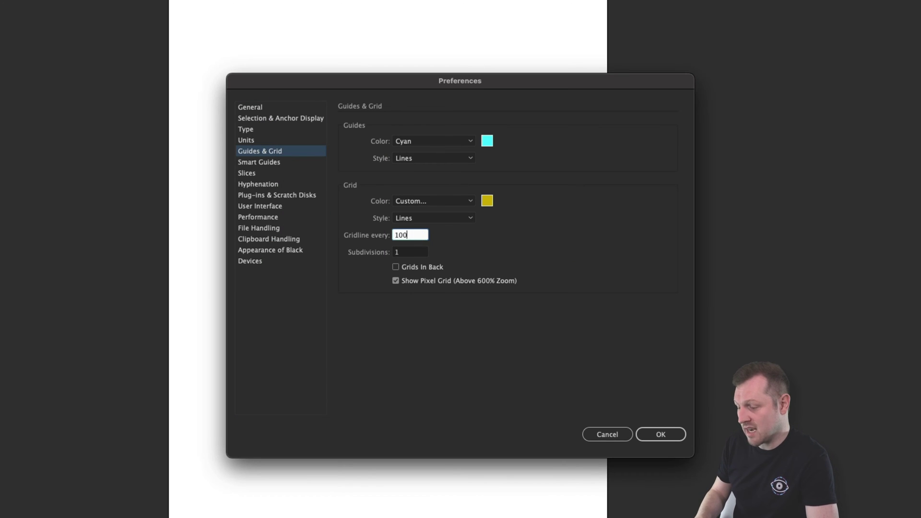
text(0)
key(Tab)
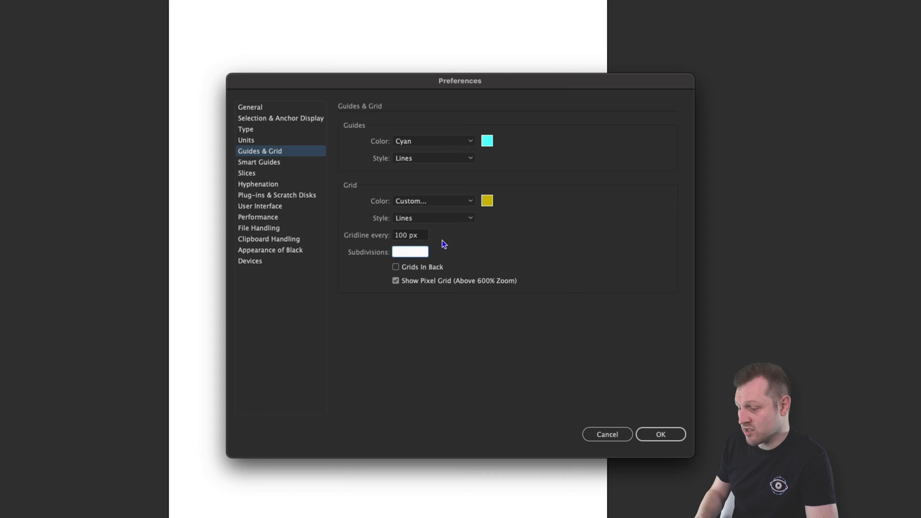
text(1)
click(664, 434)
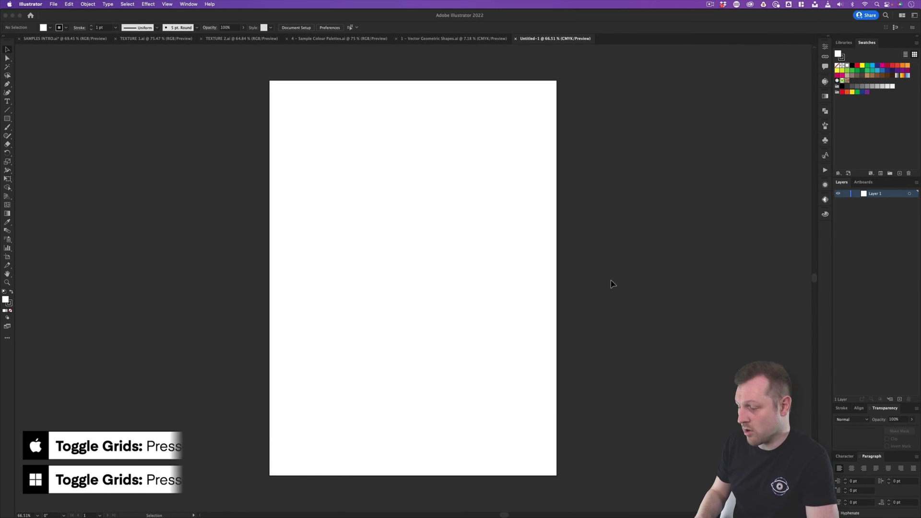
Show the grid on the blank artboard and turn on Snap to Grid.
key(super+apostrophe)
key(super+apostrophe)
key(super+apostrophe)
key(super+apostrophe)
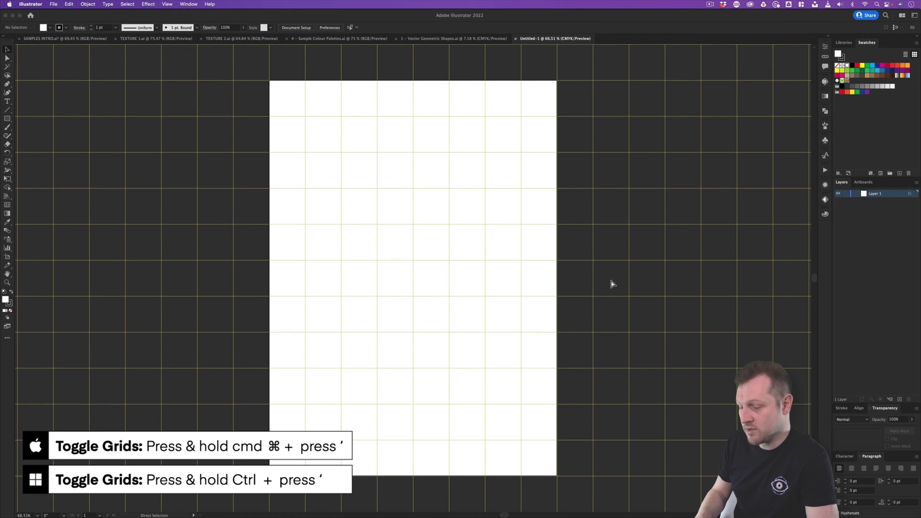
key(super+apostrophe)
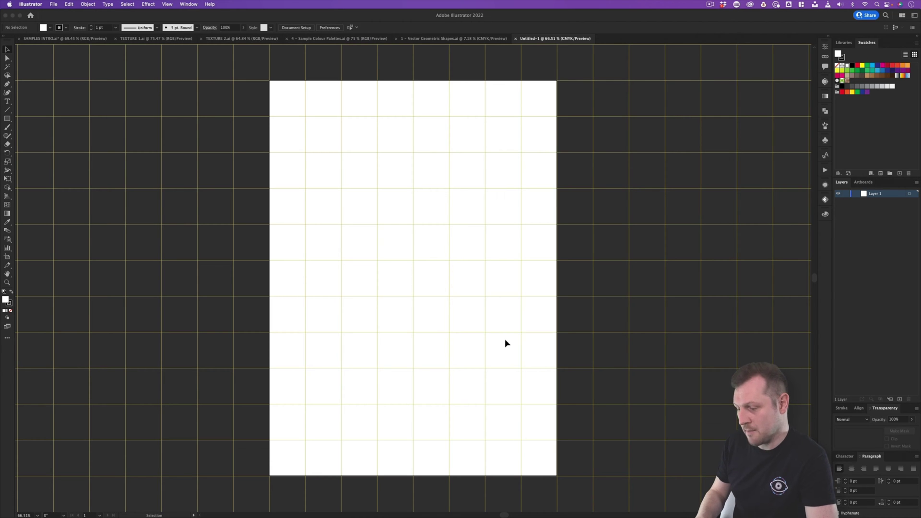
click(168, 4)
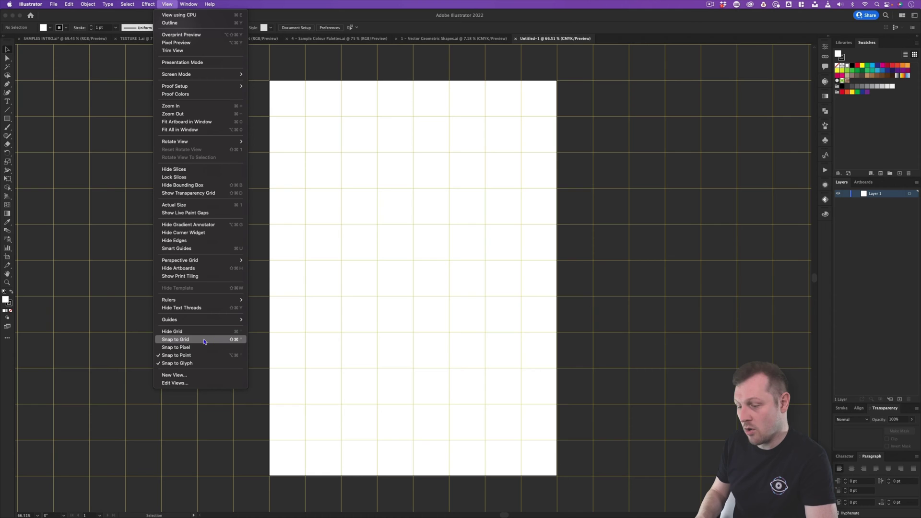
click(174, 340)
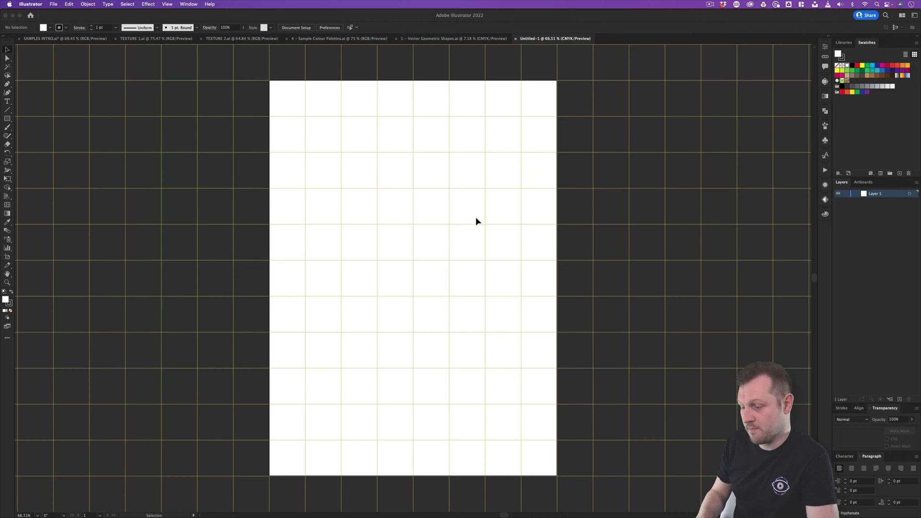
Copy the white, grey and yellow palette from the Sample Colour Palettes document and paste it into the new document.
click(146, 39)
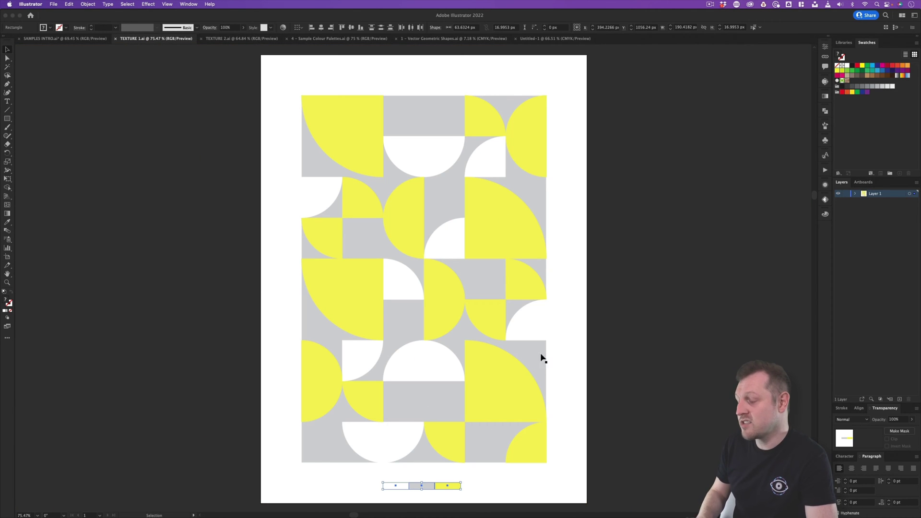
key(super+shift+a)
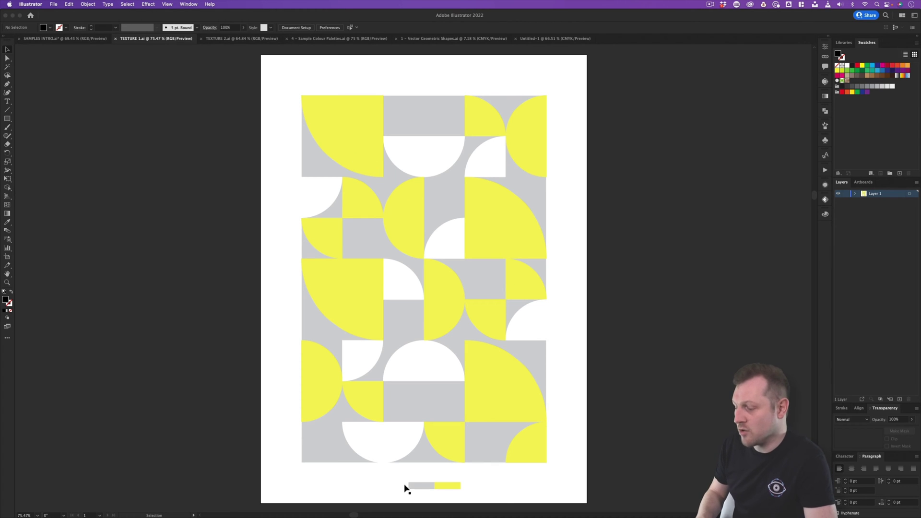
click(328, 40)
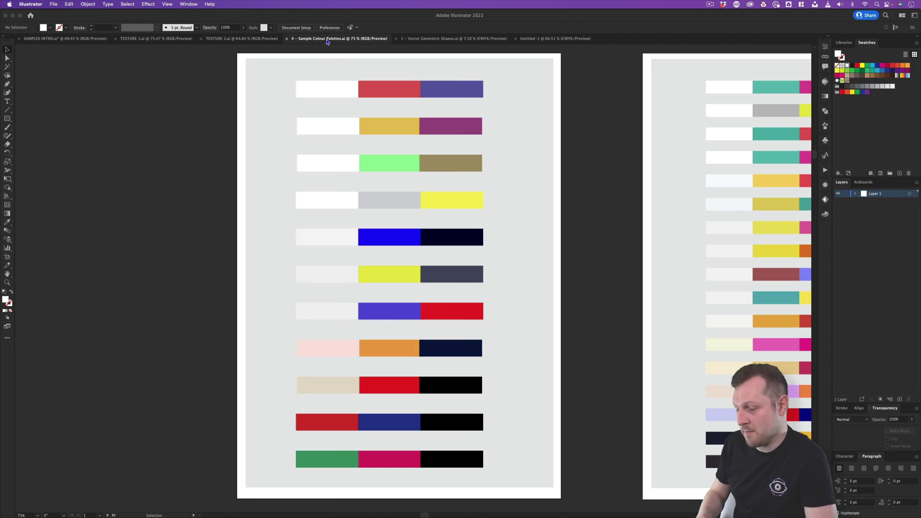
click(451, 207)
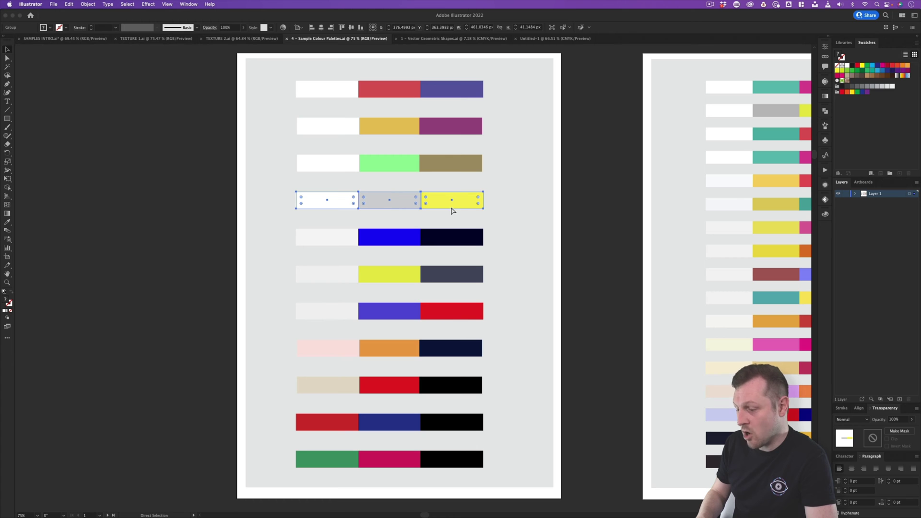
click(540, 40)
key(cmd+v)
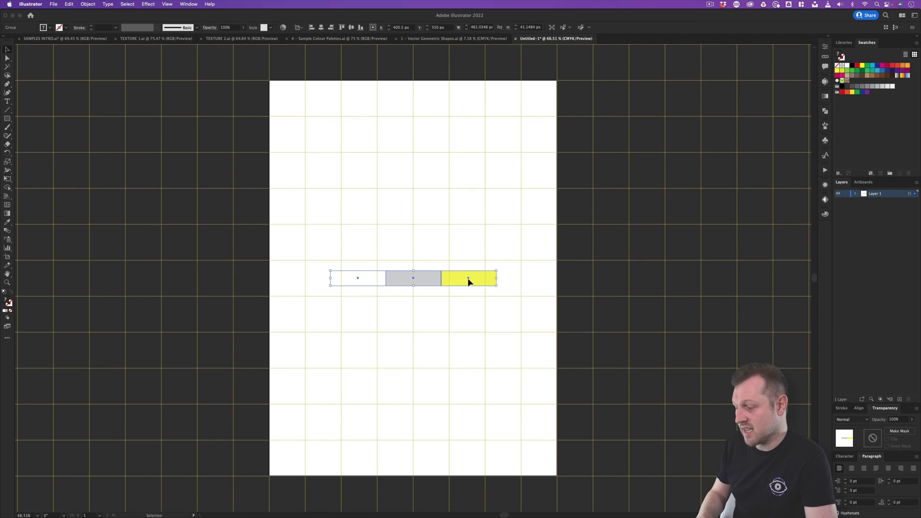
Narrow the pasted palette to about 199 px wide, place it centred just below the artboard, and deselect it.
drag(499, 280, 436, 481)
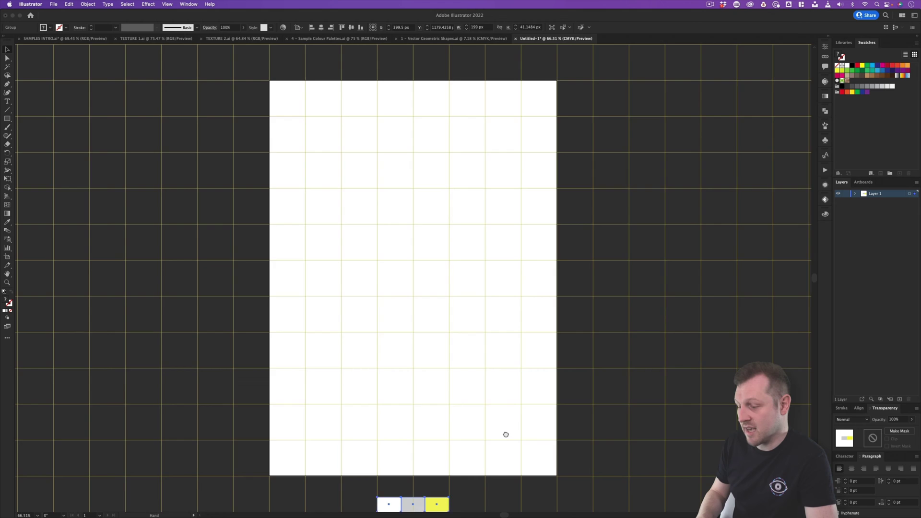
drag(506, 433, 504, 418)
click(590, 368)
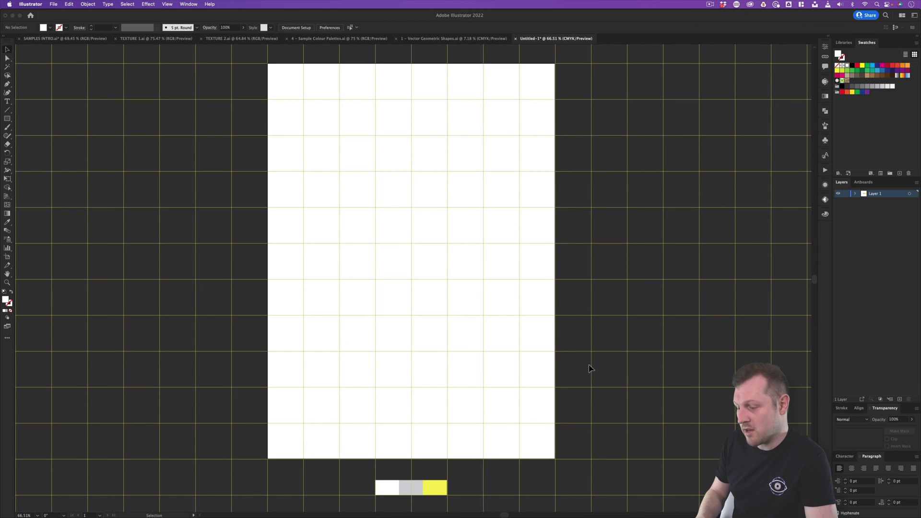
Draw a 600 x 900 px rectangle centred on the artboard, leaving a one-square margin on every side.
click(8, 120)
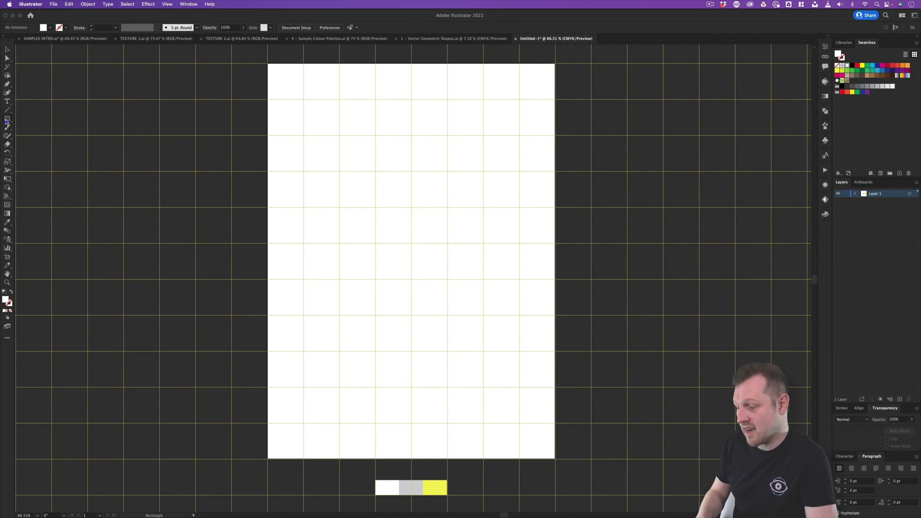
drag(7, 121, 38, 121)
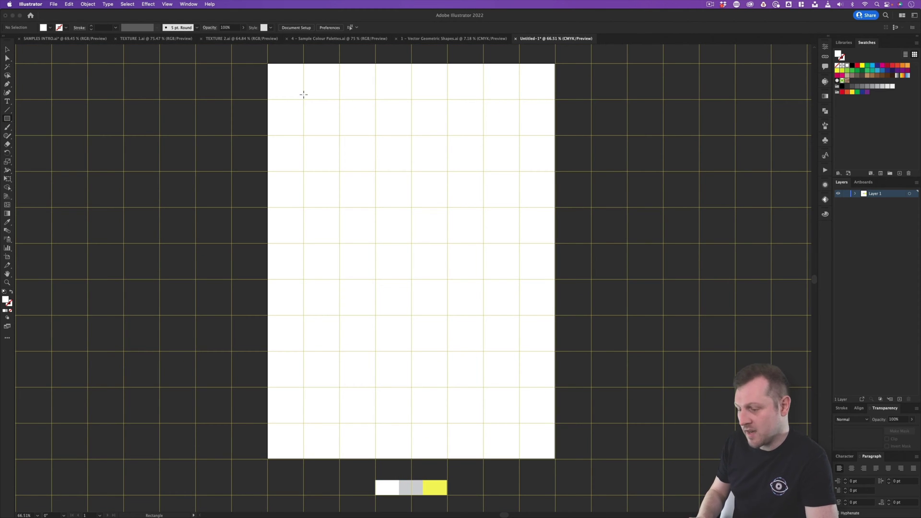
drag(303, 100, 511, 414)
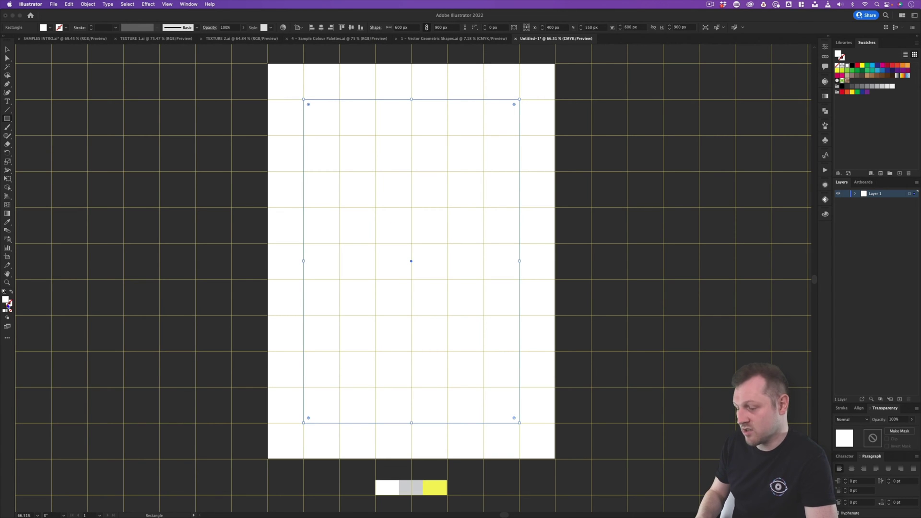
Fill the rectangle with the grey sampled from the palette below the artboard and deselect it.
key(i)
key(v)
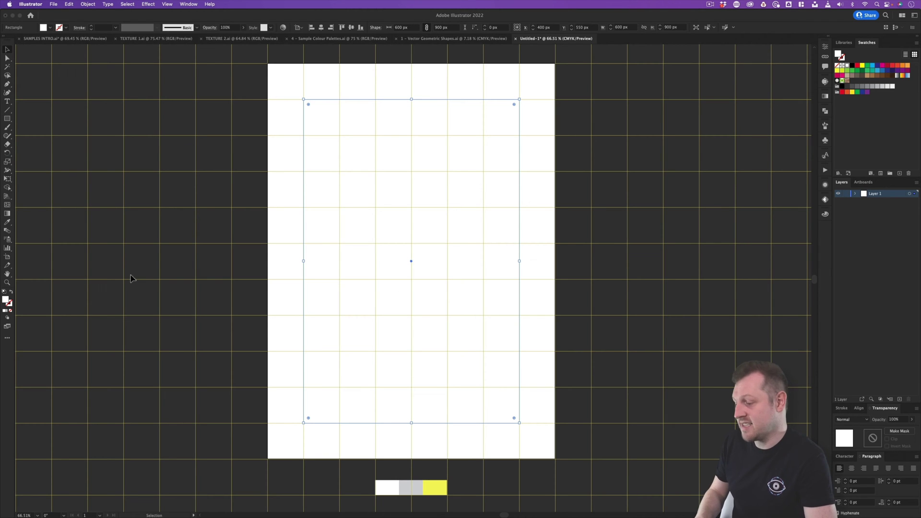
key(i)
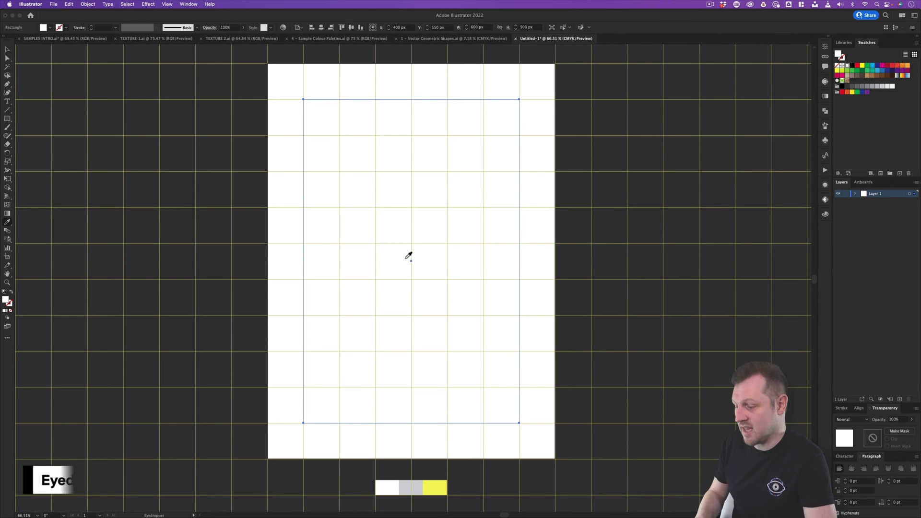
click(411, 484)
key(v)
click(539, 288)
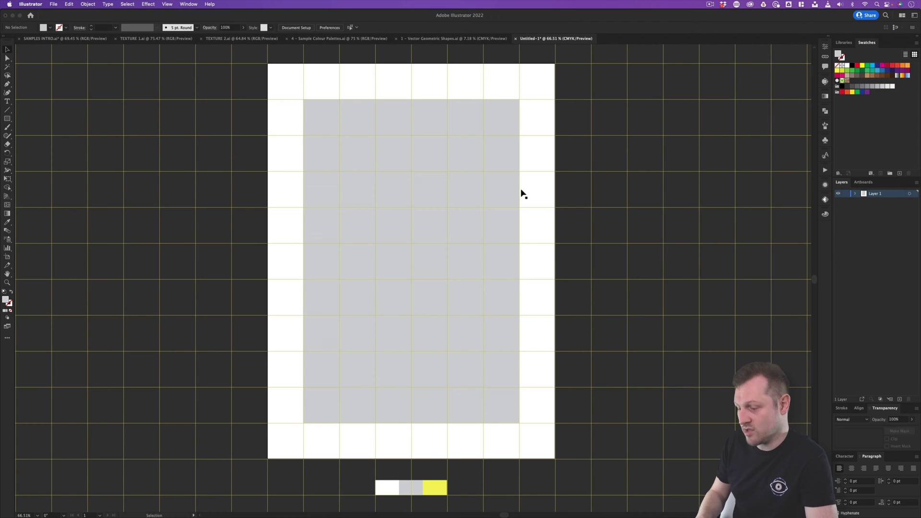
Draw a 200 x 200 px circle snapped to the grid, centred at X 400, Y 500 px on the grey rectangle.
key(z)
mouse_move(419, 244)
mouse_down()
mouse_move(435, 217)
mouse_move(438, 228)
mouse_move(423, 227)
mouse_up()
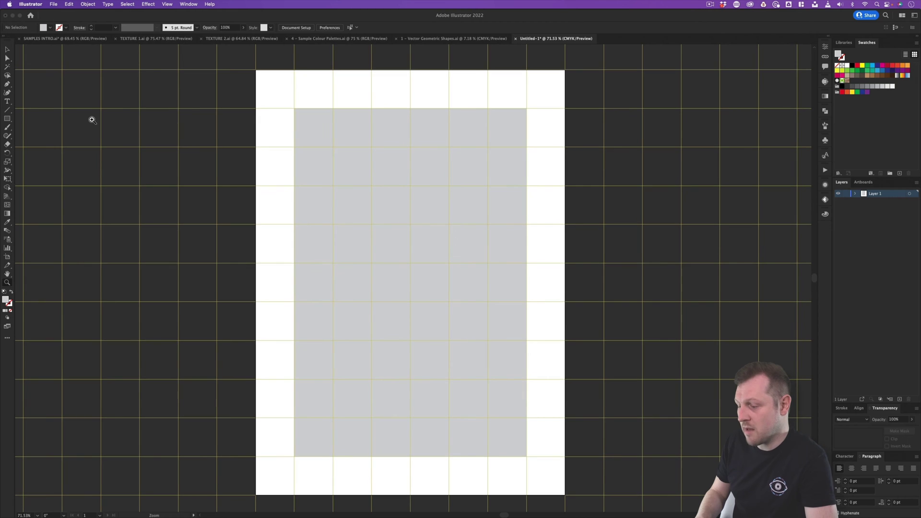
drag(9, 119, 42, 137)
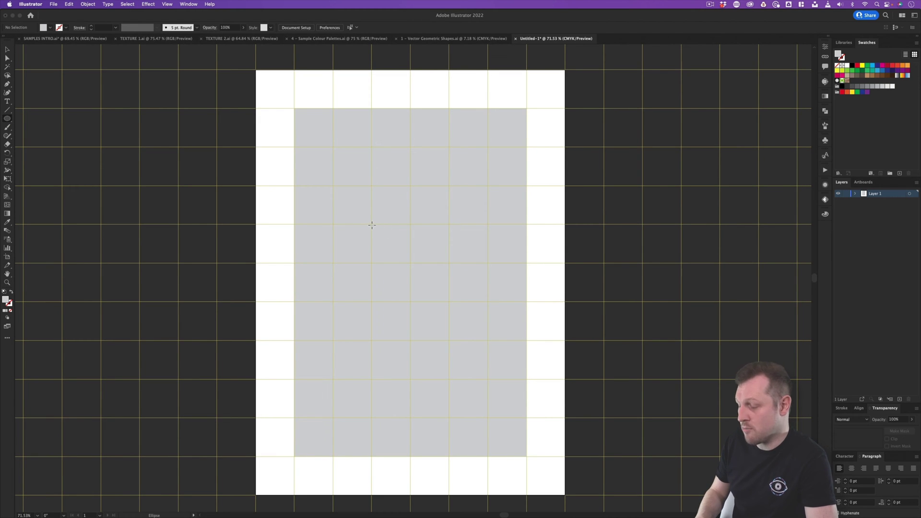
drag(372, 225, 442, 294)
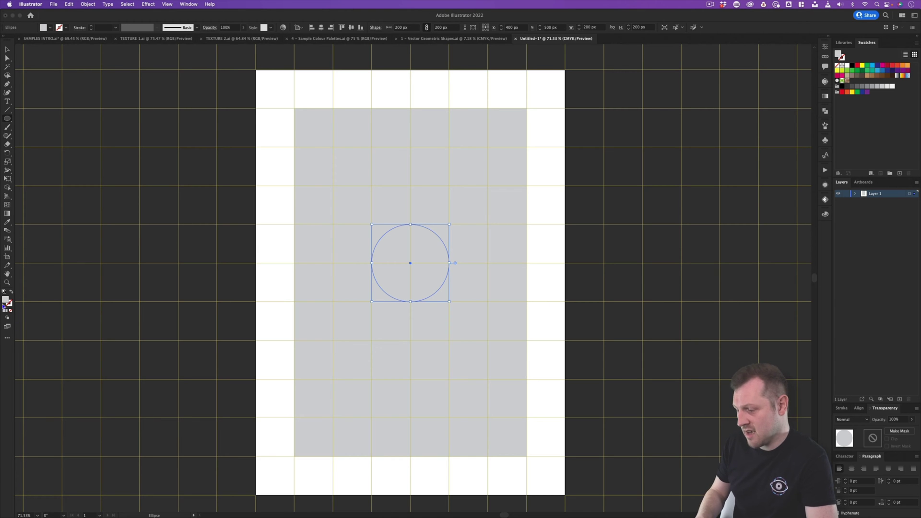
Fill the circle with the yellow sampled from the palette and deselect it.
key(i)
scroll(493, 332, down, 3)
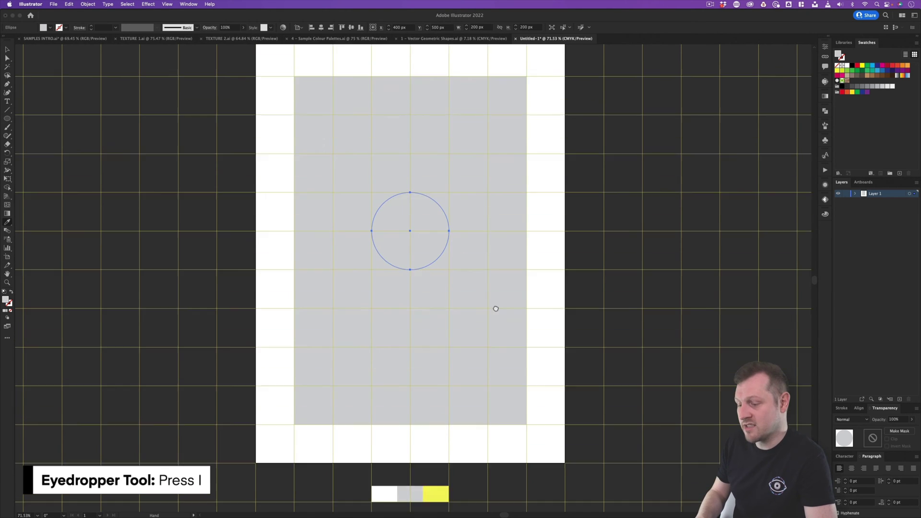
click(435, 456)
scroll(457, 284, up, 3)
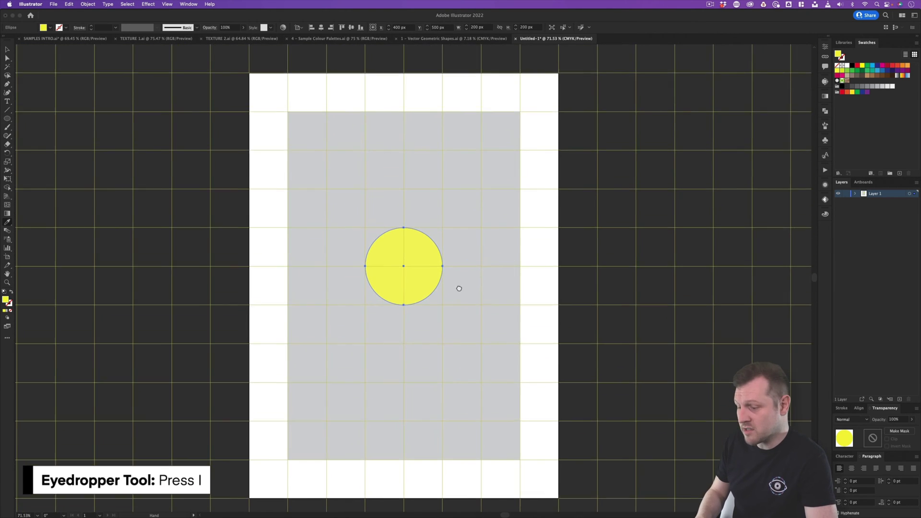
key(v)
click(586, 224)
Delete the circle's rightmost anchor point with the Delete Anchor Point tool.
click(416, 244)
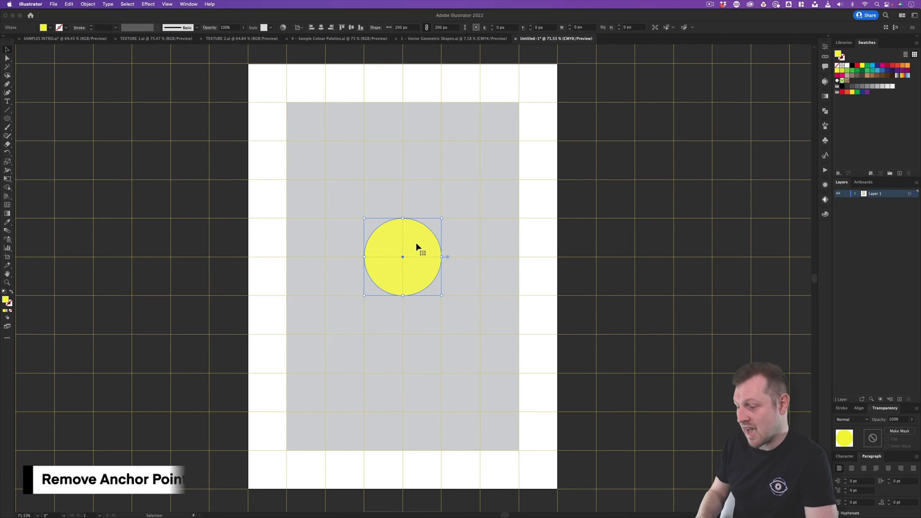
key(minus)
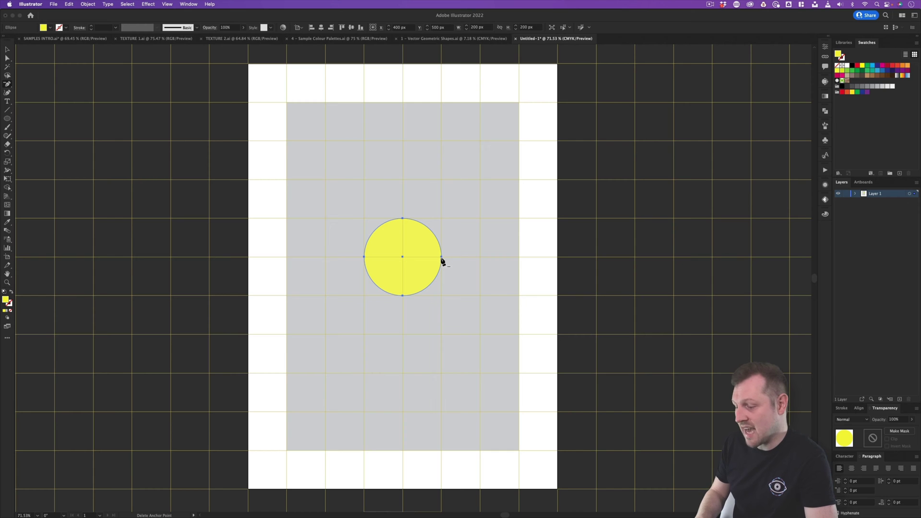
scroll(442, 261, up, 3)
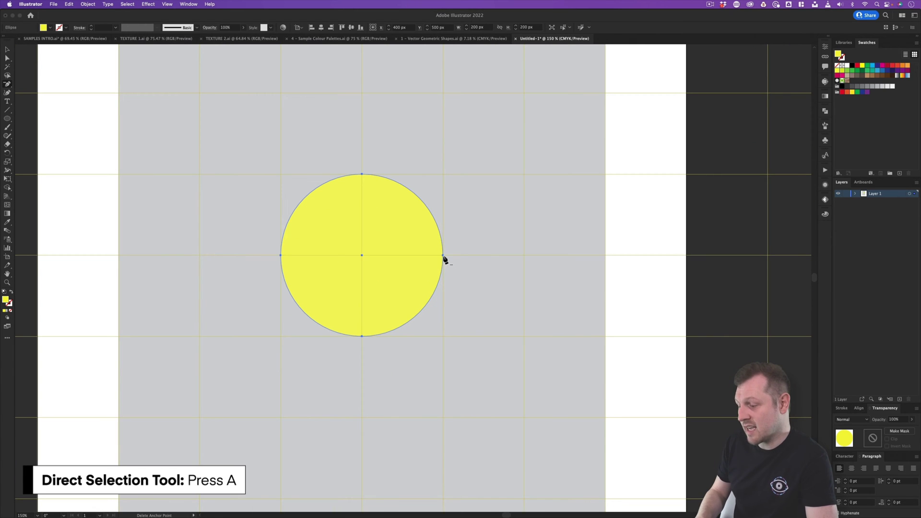
click(441, 258)
Retract the right-hand handles of the upper and lower anchors so the shape becomes a semicircle with a straight right edge.
key(a)
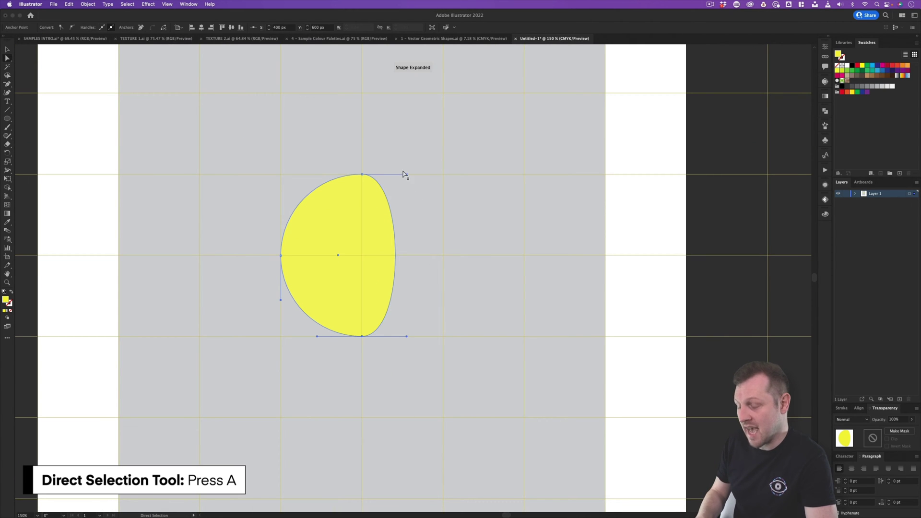
drag(407, 175, 369, 179)
click(362, 337)
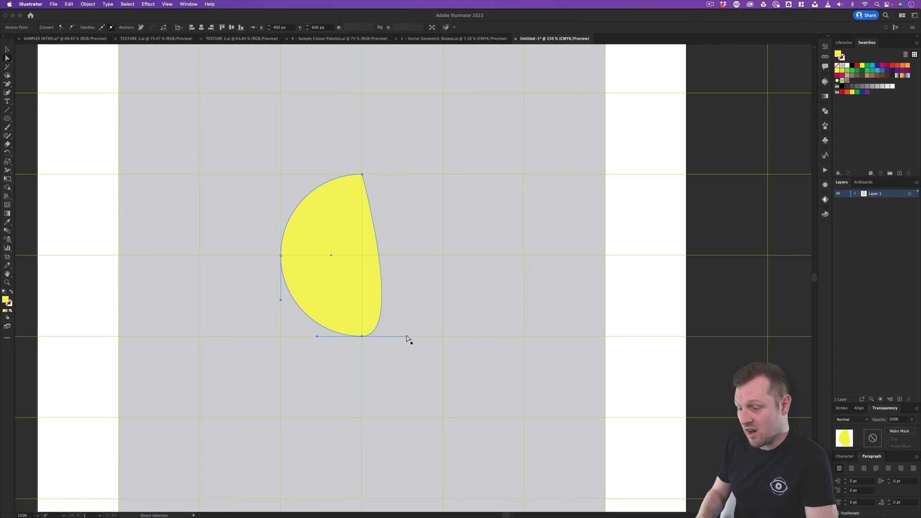
drag(407, 336, 364, 337)
key(z)
drag(413, 253, 354, 279)
key(v)
key(super+apostrophe)
click(354, 278)
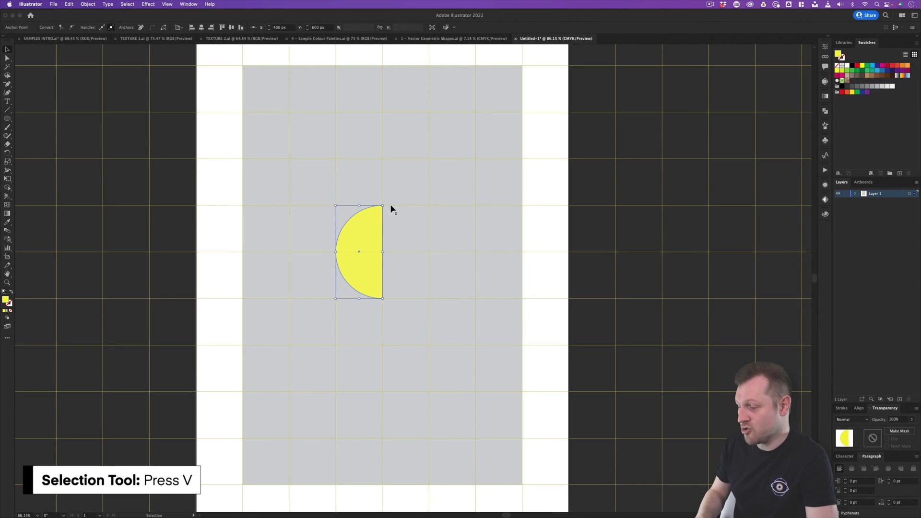
Move the semicircle to X 250, Y 700 px and paste a copy placed at X 250, Y 200 px.
drag(370, 225, 344, 321)
key(a)
key(super+v)
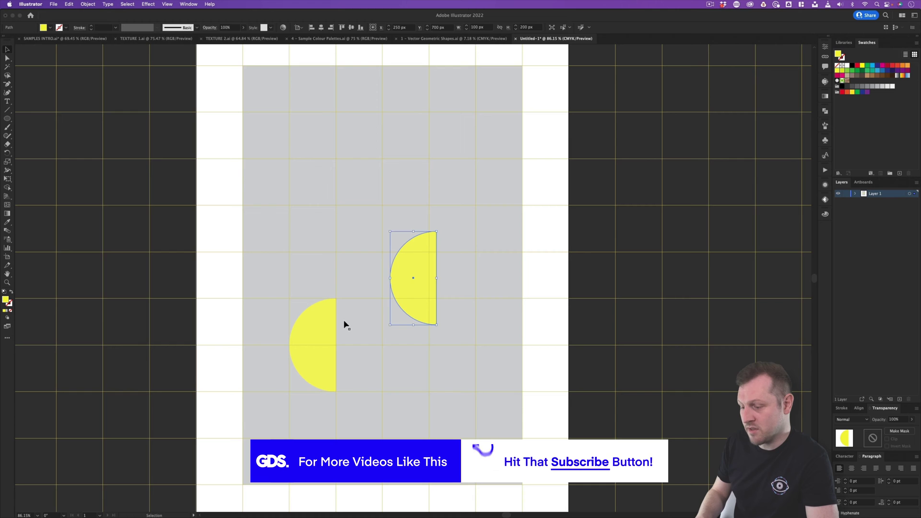
drag(411, 271, 317, 144)
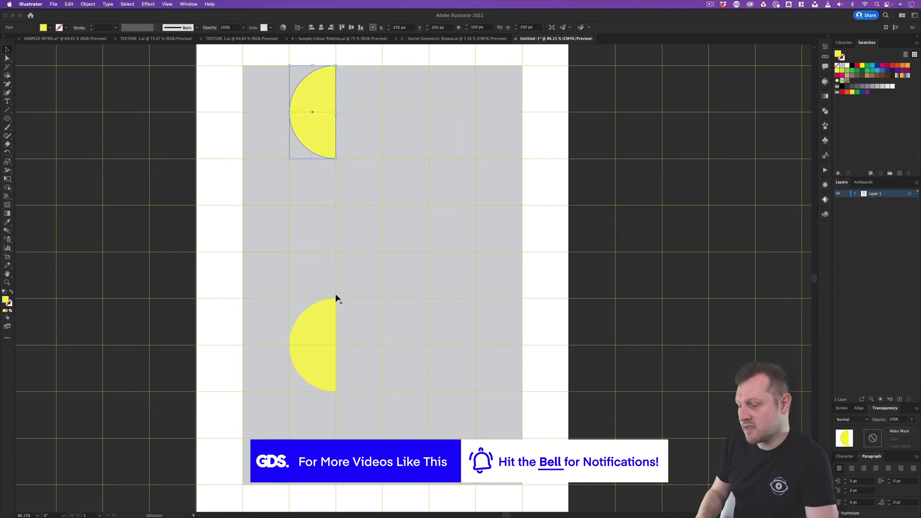
Move the lower semicircle to X 350, Y 500 px and add an anchor point at the midpoint of its straight edge.
drag(323, 325, 414, 223)
key(z)
key(plus)
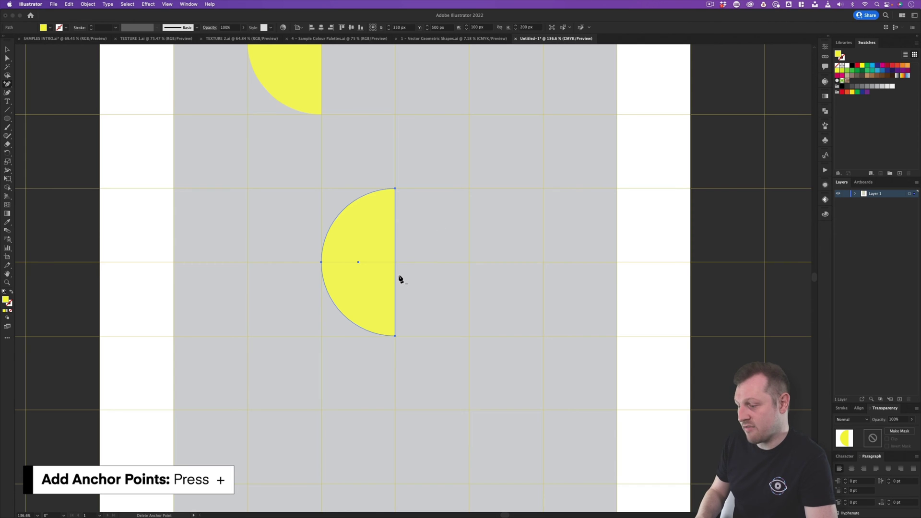
alt+scroll(401, 280, up, 6)
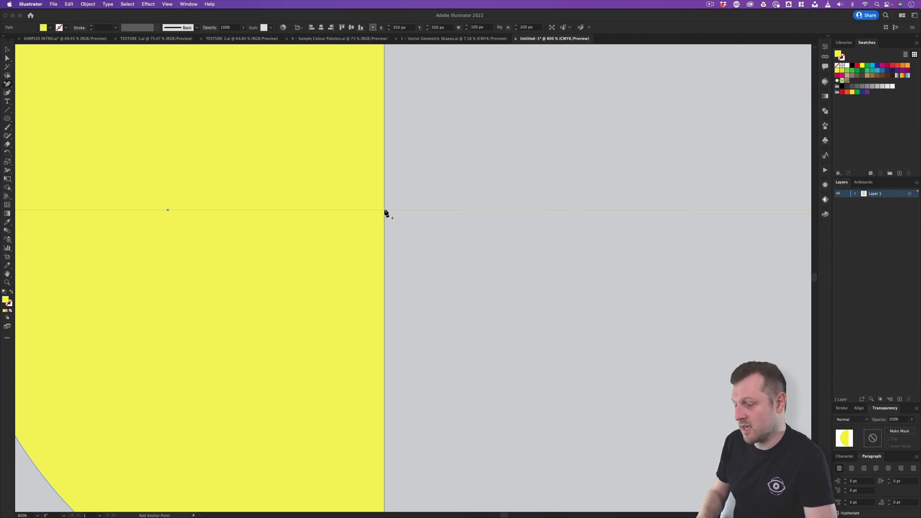
Delete the semicircle's lowest anchor and retract the left anchor's downward handle to form a 100 px quarter circle.
key(minus)
alt+scroll(422, 234, down, 5)
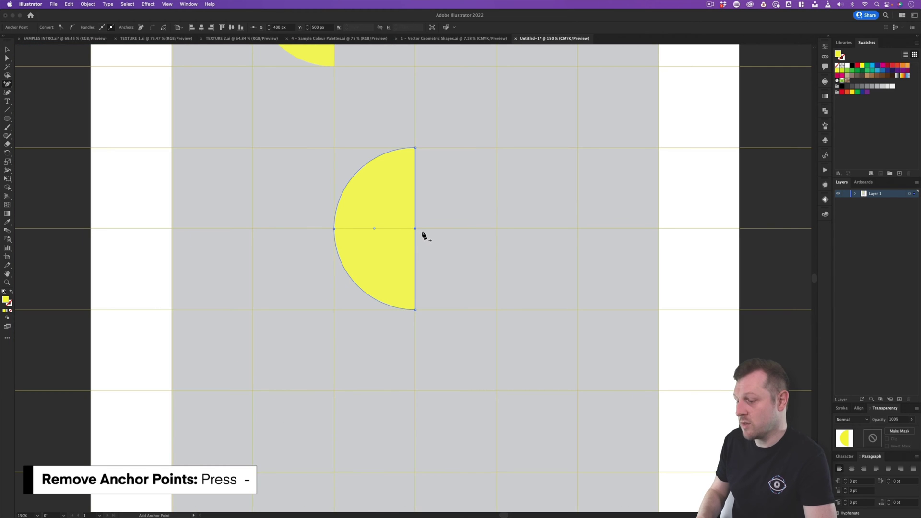
click(416, 310)
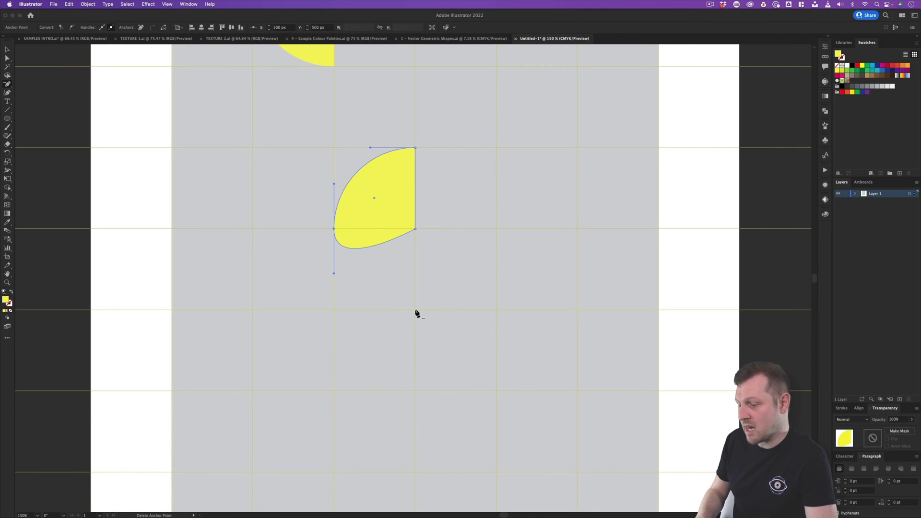
key(a)
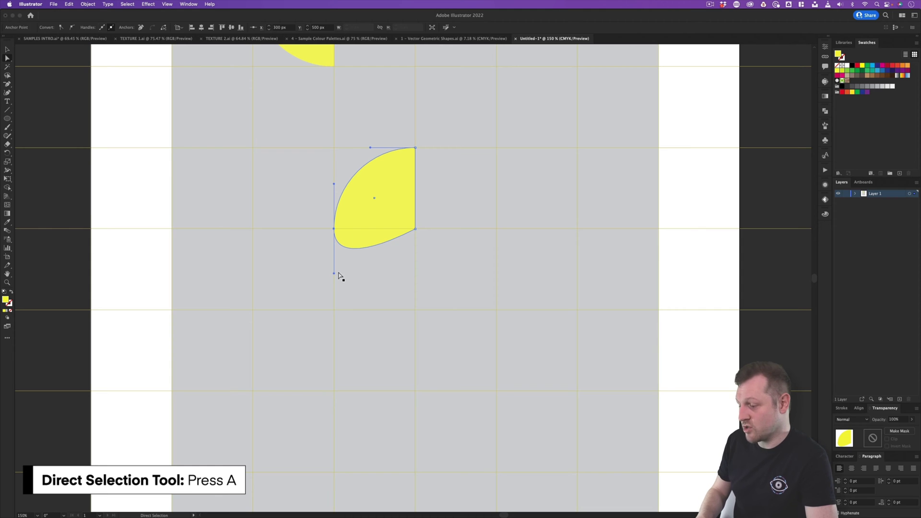
drag(335, 276, 334, 230)
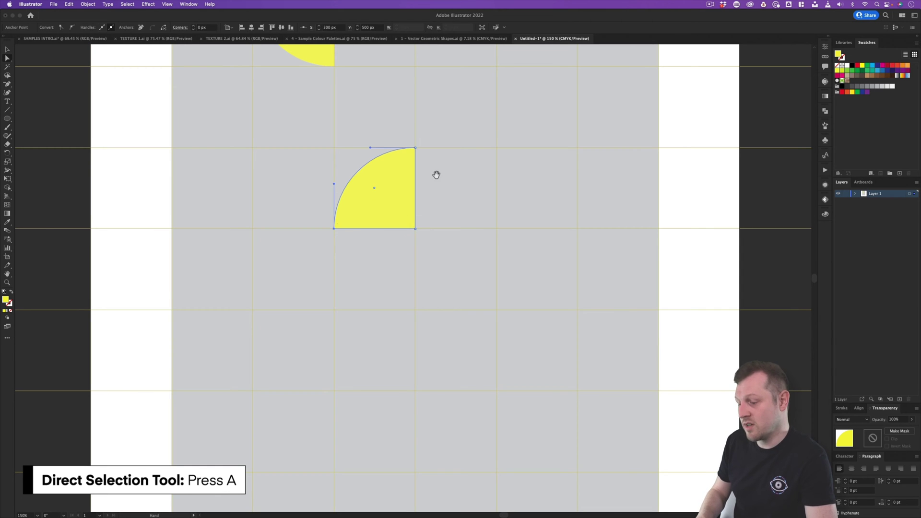
Copy the quarter circle into all six cells of the grey rectangle's sixth row, and place three semicircle copies in the area above.
scroll(431, 274, up, 3)
key(z)
drag(452, 219, 411, 247)
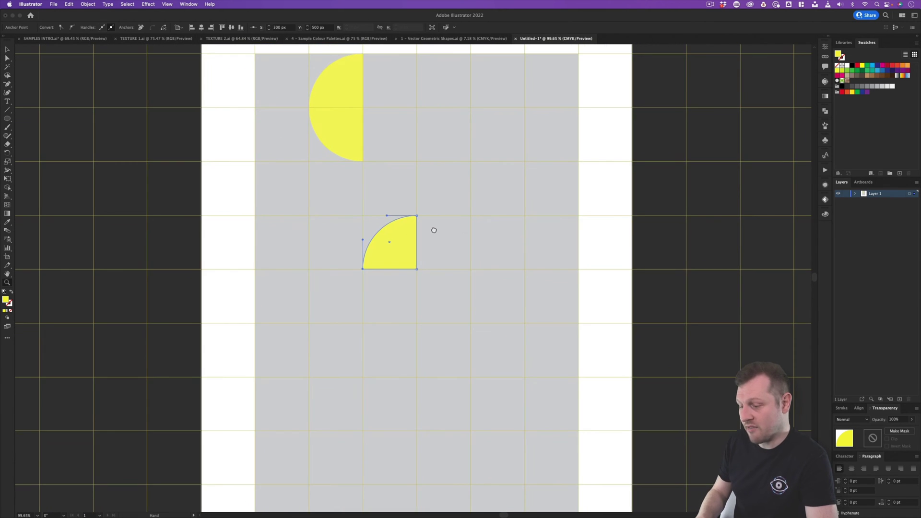
mouse_move(464, 226)
mouse_down()
mouse_move(449, 230)
mouse_move(460, 235)
mouse_up()
key(v)
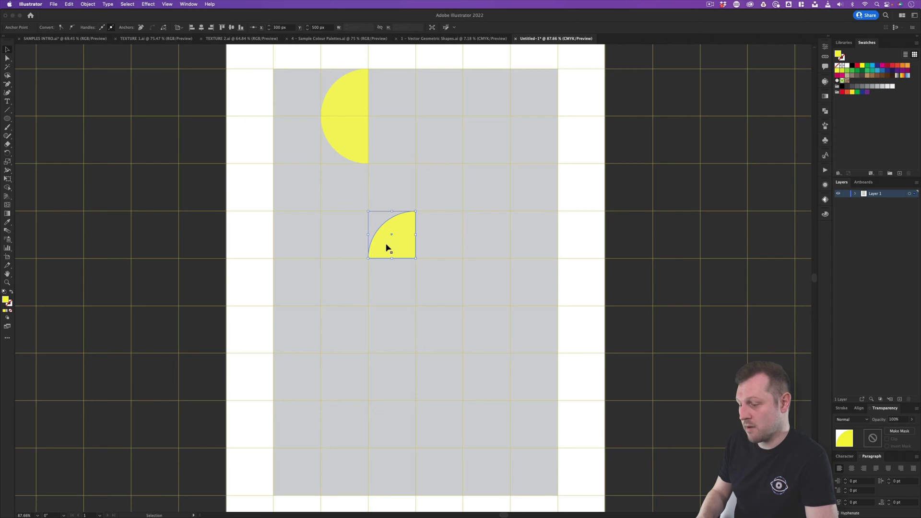
click(441, 235)
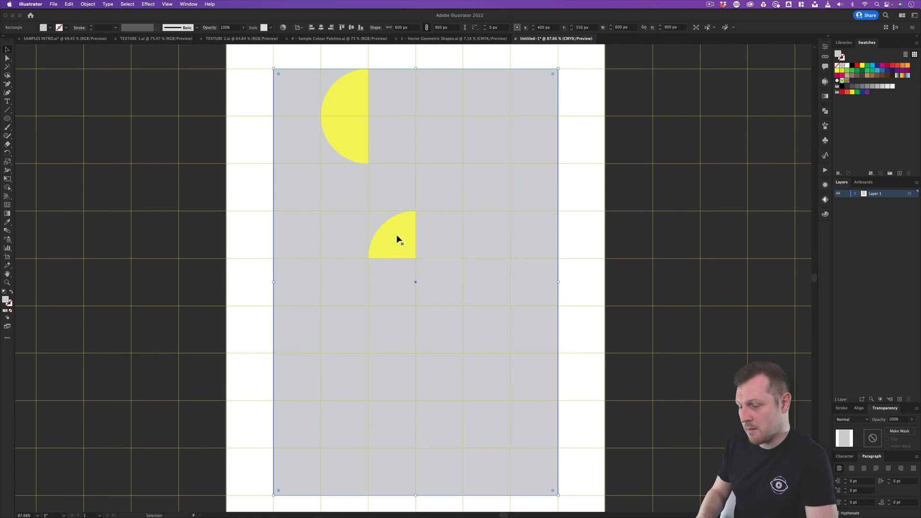
click(397, 240)
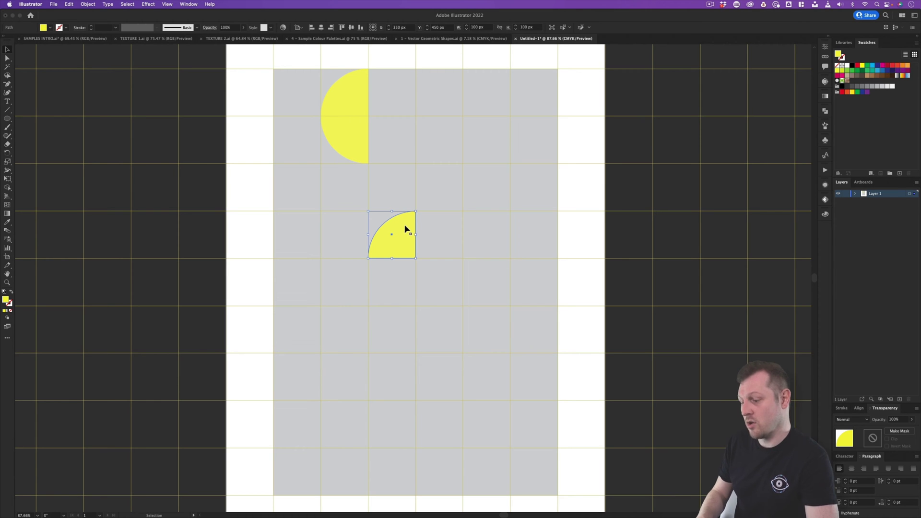
drag(407, 227, 349, 338)
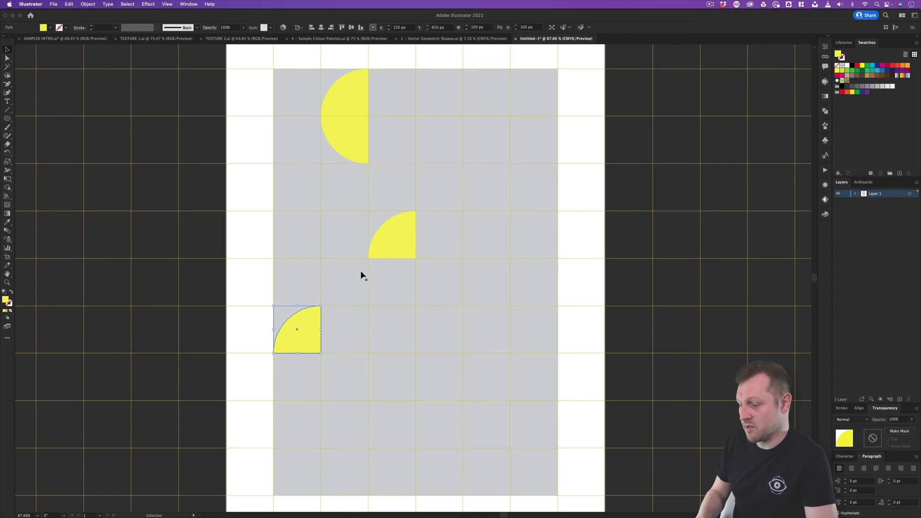
drag(399, 240, 454, 340)
drag(407, 250, 506, 339)
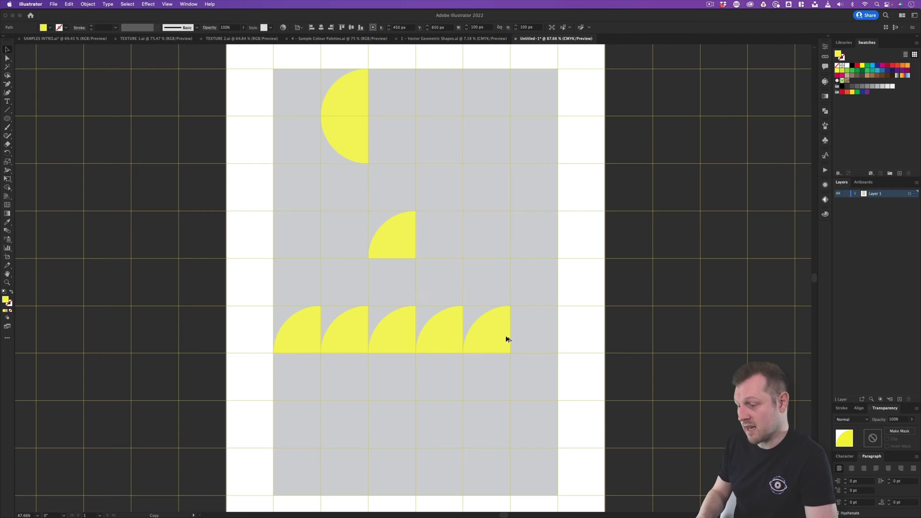
drag(403, 240, 542, 334)
drag(364, 144, 333, 200)
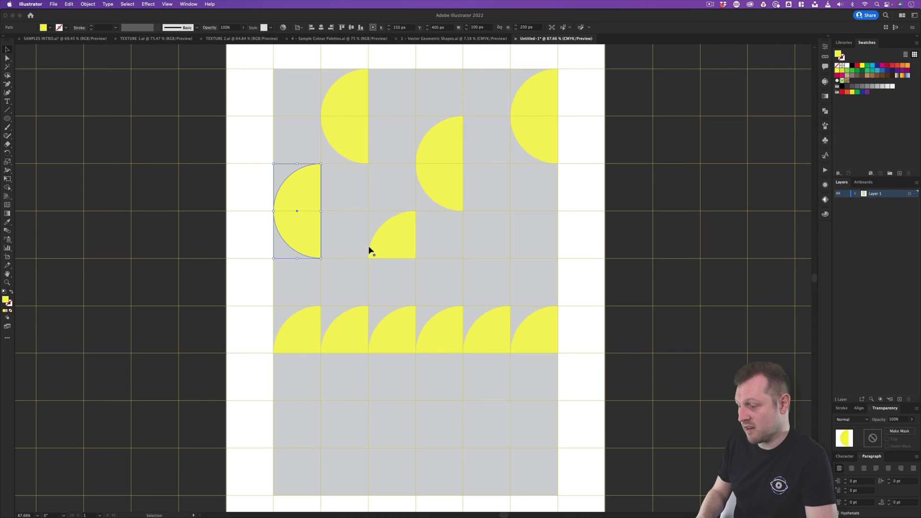
In the row of six, rotate the second and fifth quarter circles 90° clockwise, the third 180° and the fourth 90° counterclockwise.
click(351, 340)
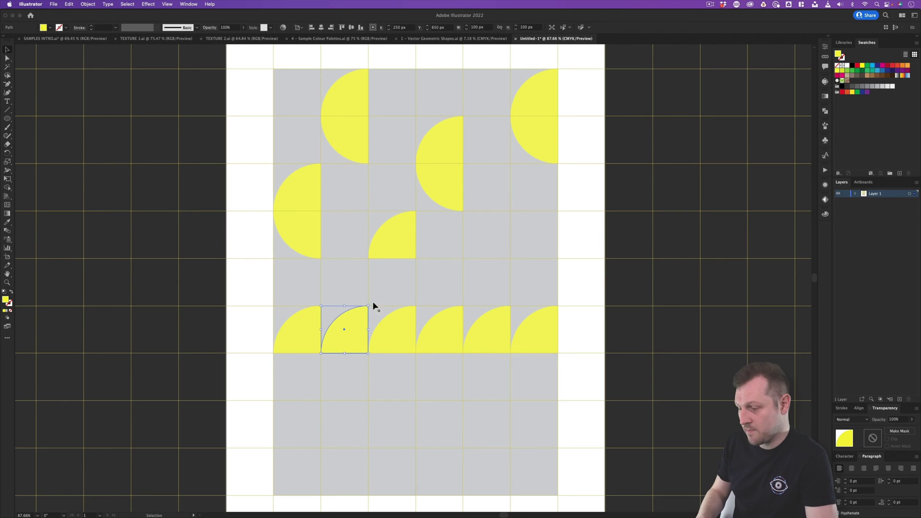
drag(372, 304, 383, 336)
click(405, 335)
drag(419, 304, 376, 367)
click(447, 326)
drag(465, 303, 417, 320)
click(491, 324)
drag(519, 313, 529, 346)
Rotate the middle semicircle curve-up in the second row, and the left semicircle curve-down, snapping it into the fourth row's first two cells.
click(446, 158)
drag(468, 106, 451, 163)
click(315, 203)
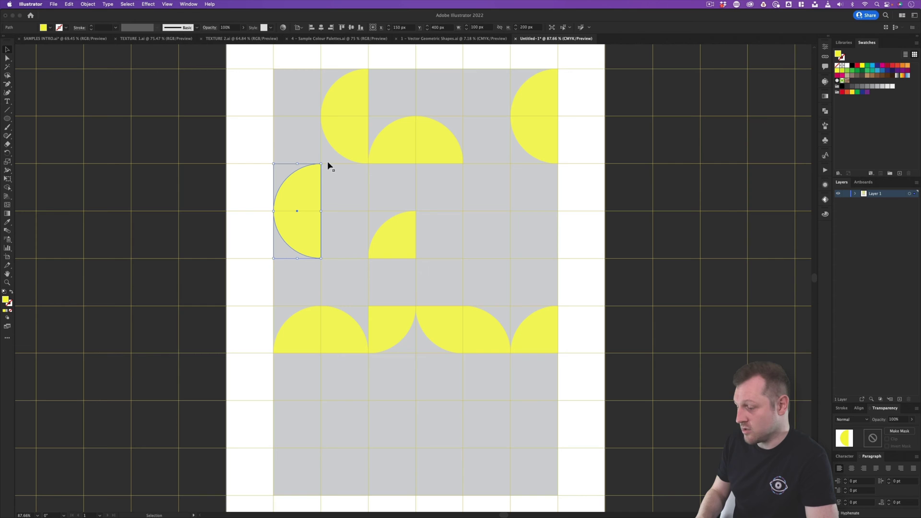
drag(326, 163, 252, 187)
drag(329, 197, 352, 221)
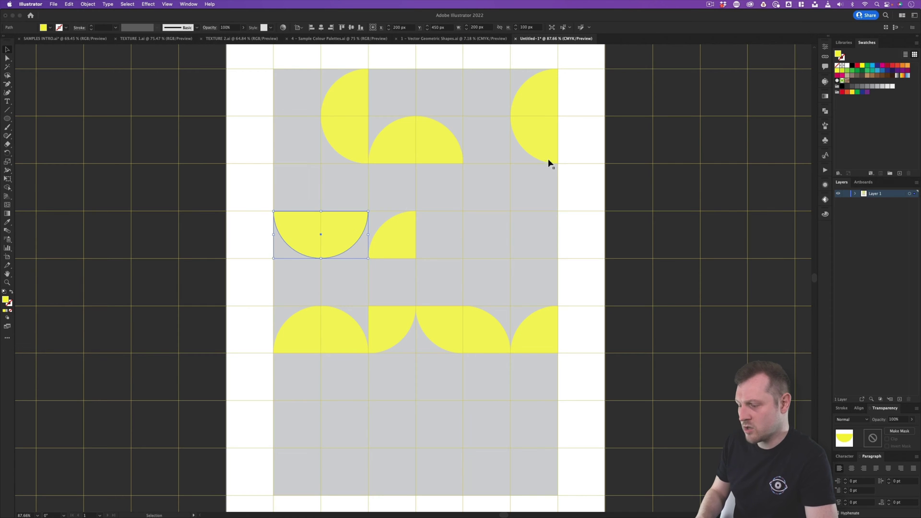
Recolour the middle, right-hand and curve-down semicircles and the sixth row's first, third and sixth quarter circles with the palette's white.
click(494, 237)
click(638, 257)
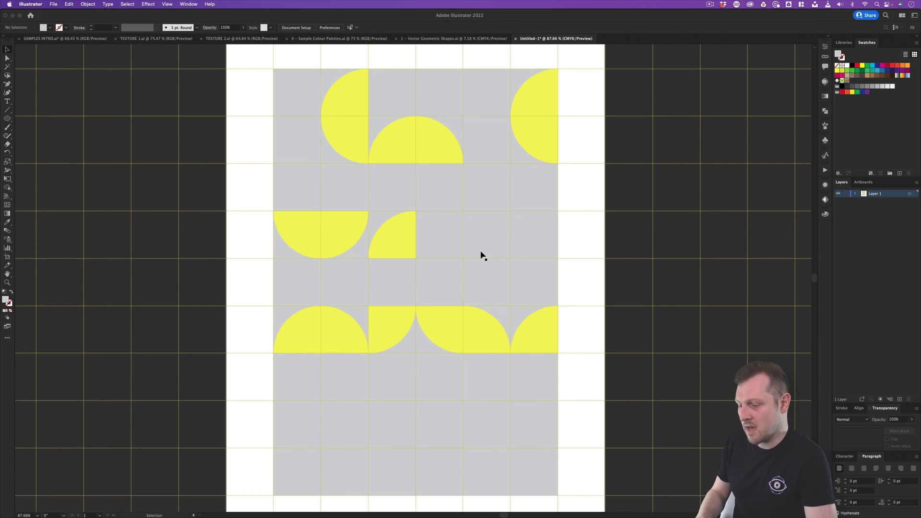
key(a)
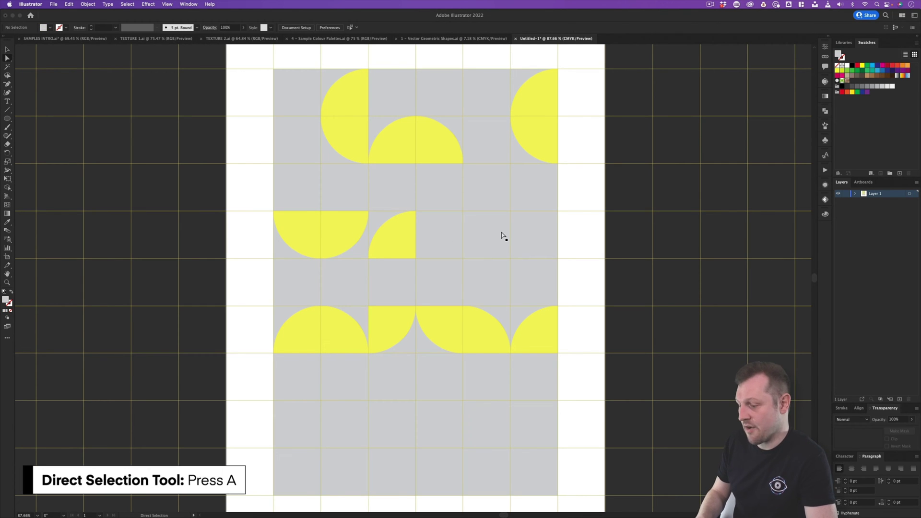
click(398, 329)
shift+click(533, 329)
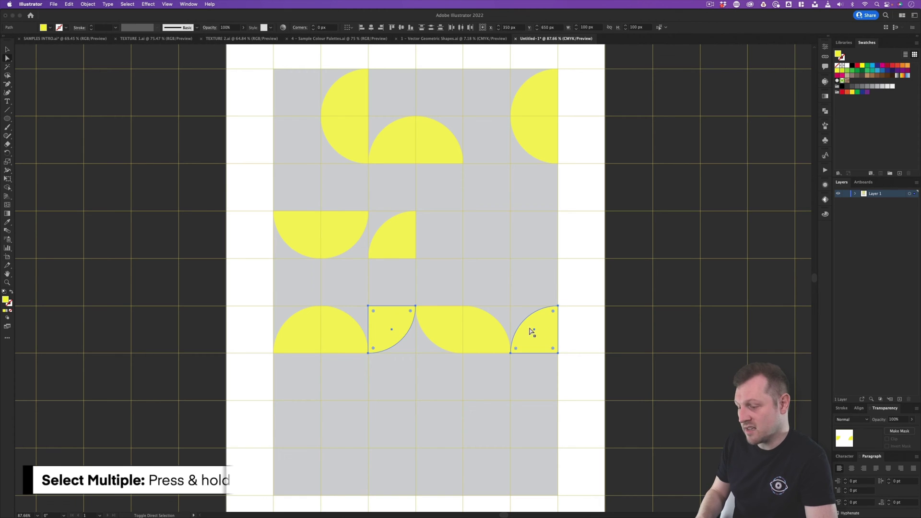
shift+click(360, 220)
shift+click(417, 152)
shift+click(531, 134)
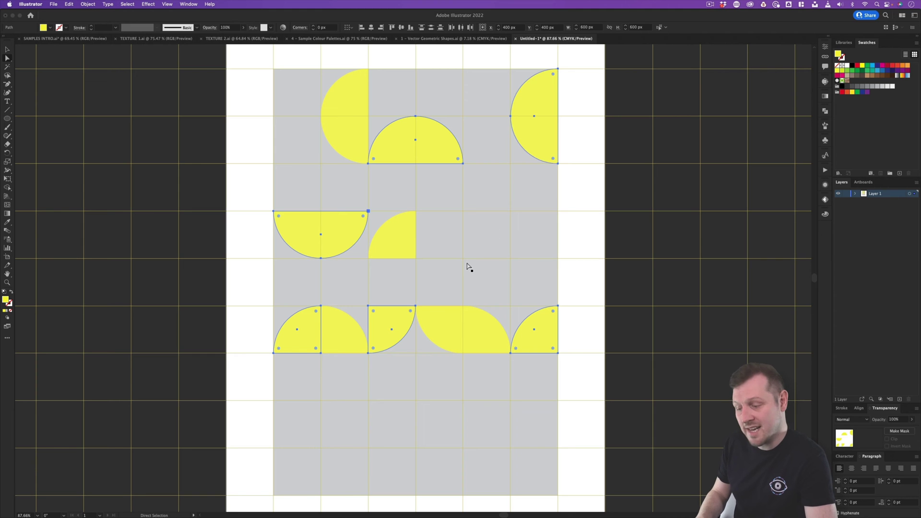
key(i)
scroll(470, 264, down, 3)
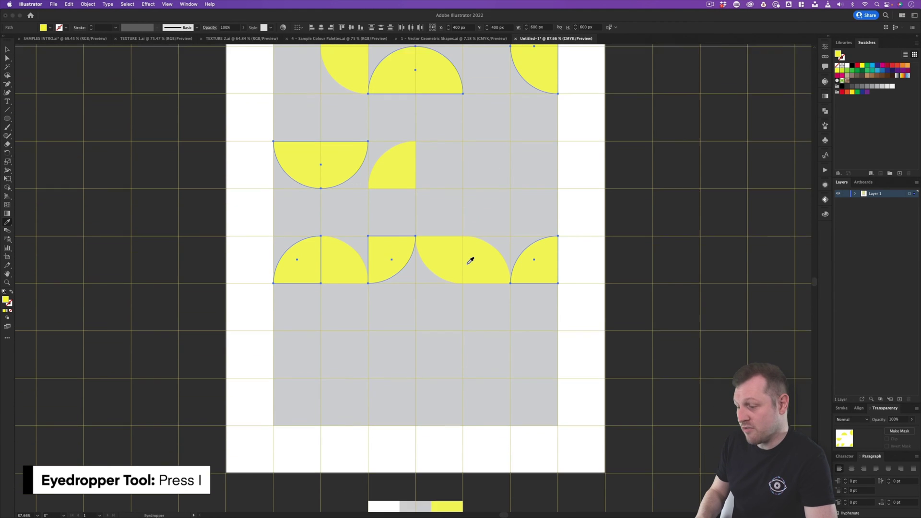
scroll(470, 261, down, 2)
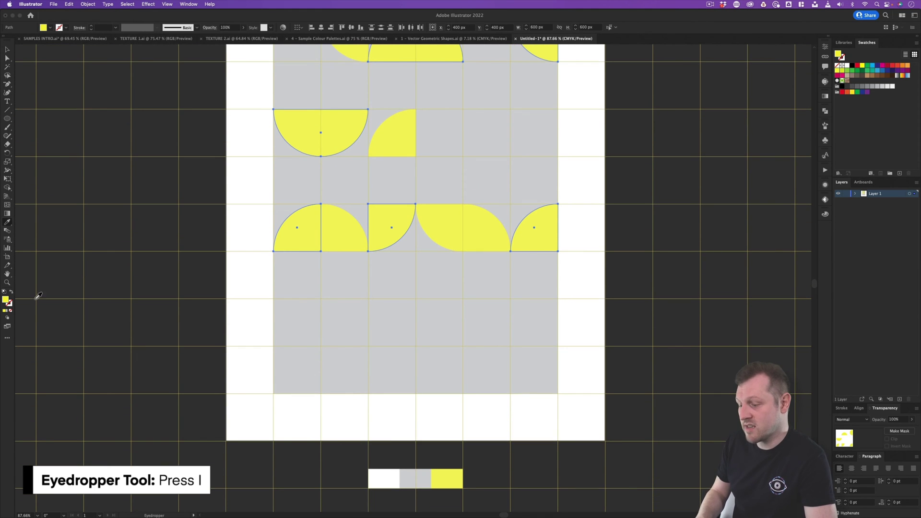
click(379, 479)
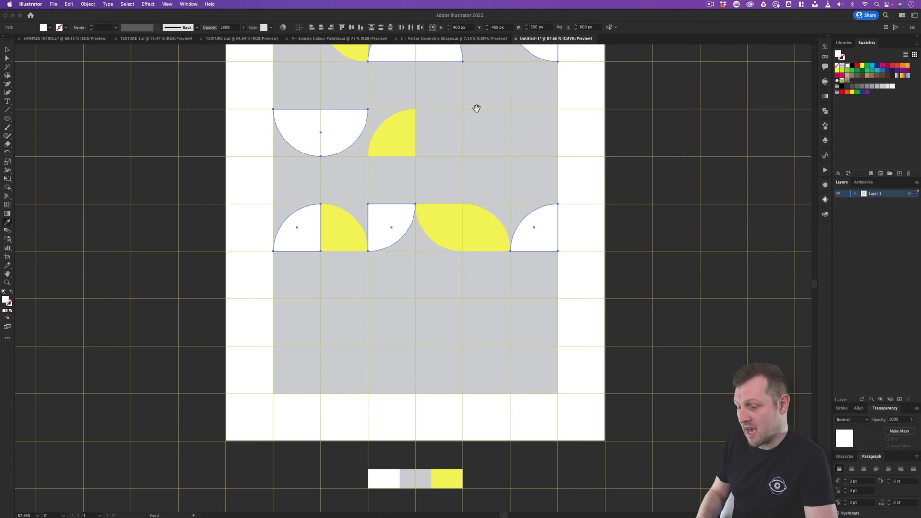
drag(477, 107, 483, 210)
key(v)
click(676, 220)
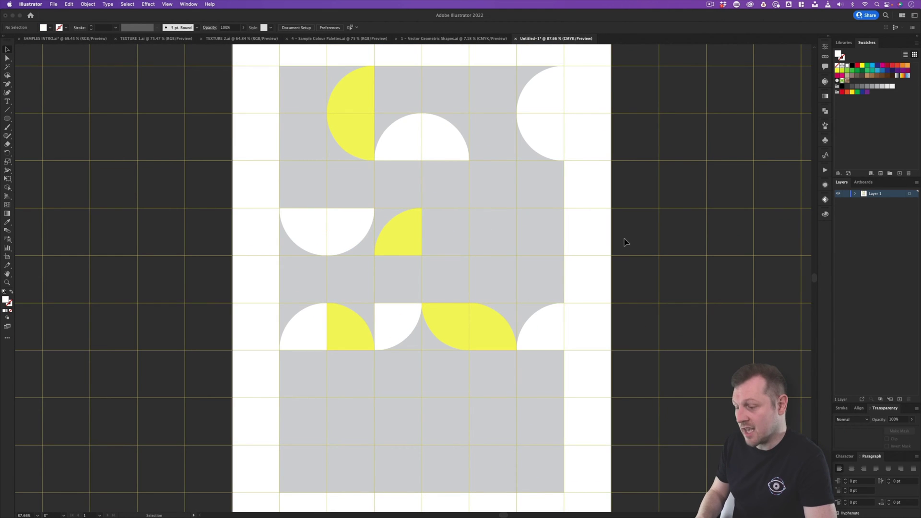
Nudge the fourth row's yellow quarter circle around the grid in 100 px increments, finishing in that row's fourth cell.
click(398, 250)
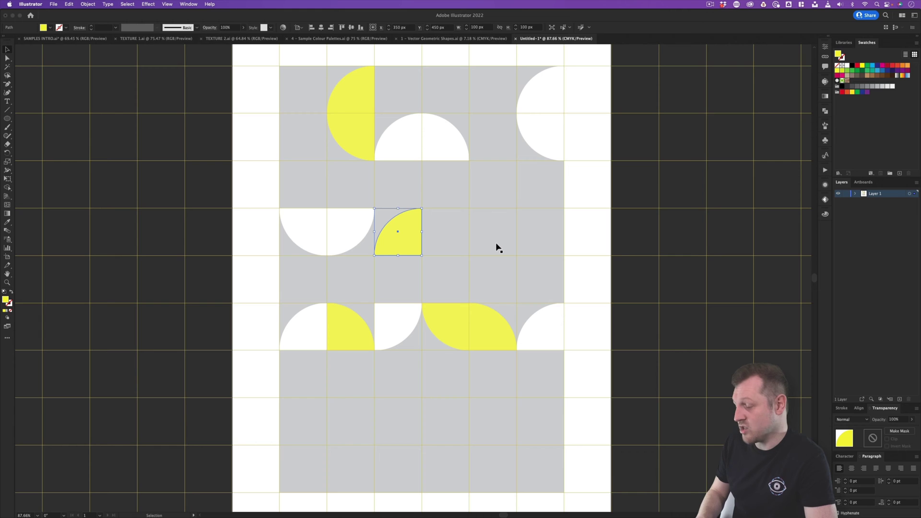
key(Up)
key(Right)
key(Right)
key(Down)
key(Left)
key(Down)
key(Left)
key(Right)
key(Right)
key(Down)
key(Down)
key(Left)
key(Left)
key(Left)
key(Up)
key(Right)
key(Right)
key(Right)
key(Up)
key(Up)
key(Up)
key(Left)
key(Up)
key(Left)
key(Down)
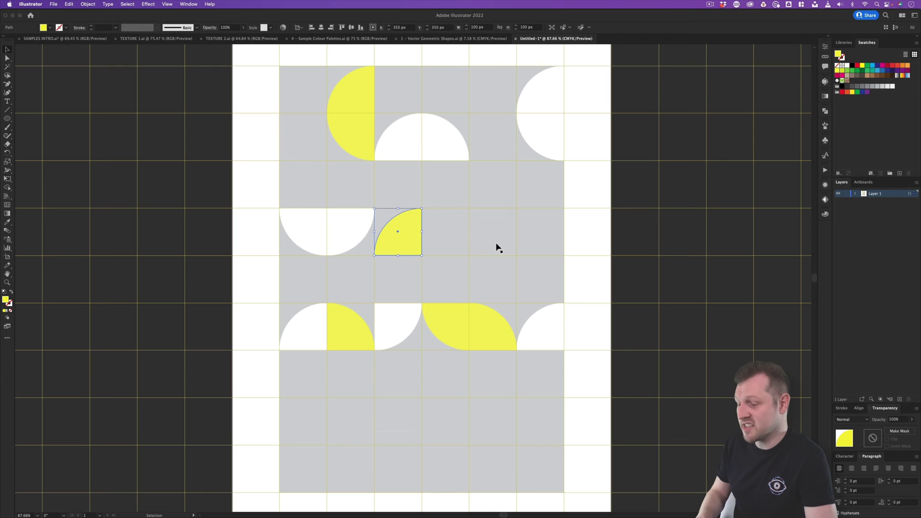
key(Right)
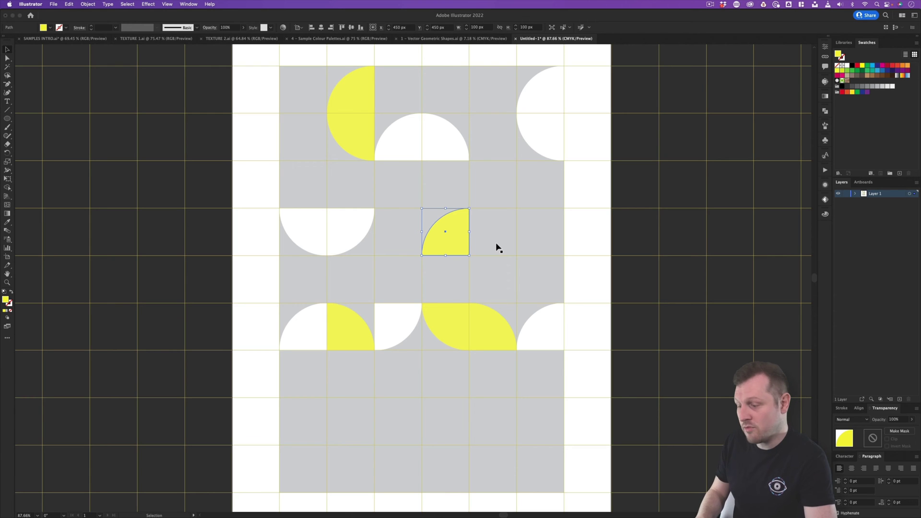
Shift the yellow quarter circle in 100 px increments to the third row's fifth cell.
key(Down)
key(Left)
key(Left)
key(Right)
key(Right)
key(Up)
key(Left)
key(Right)
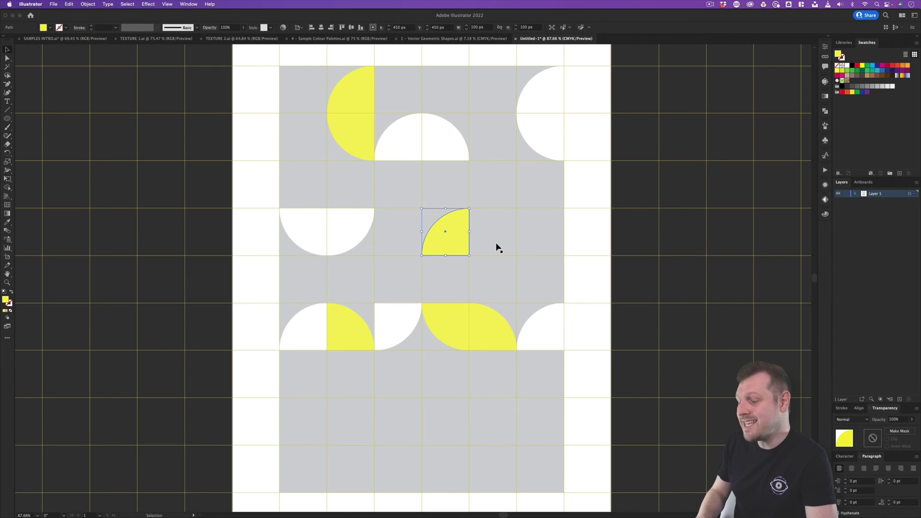
key(Down)
key(Right)
key(Up)
key(Up)
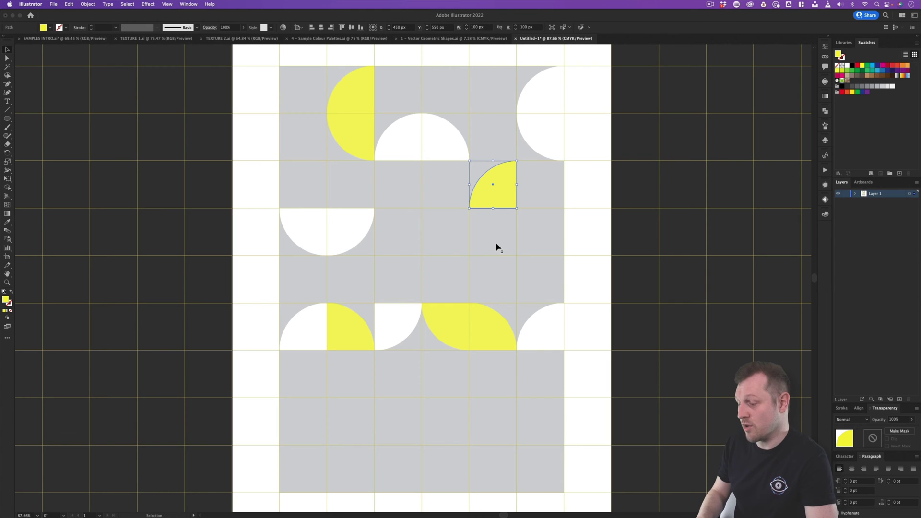
Shift the yellow quarter circle in 100 px increments to the third row's second cell.
key(Up)
key(Up)
key(Left)
key(Left)
key(Left)
key(Left)
key(Down)
key(Down)
key(Right)
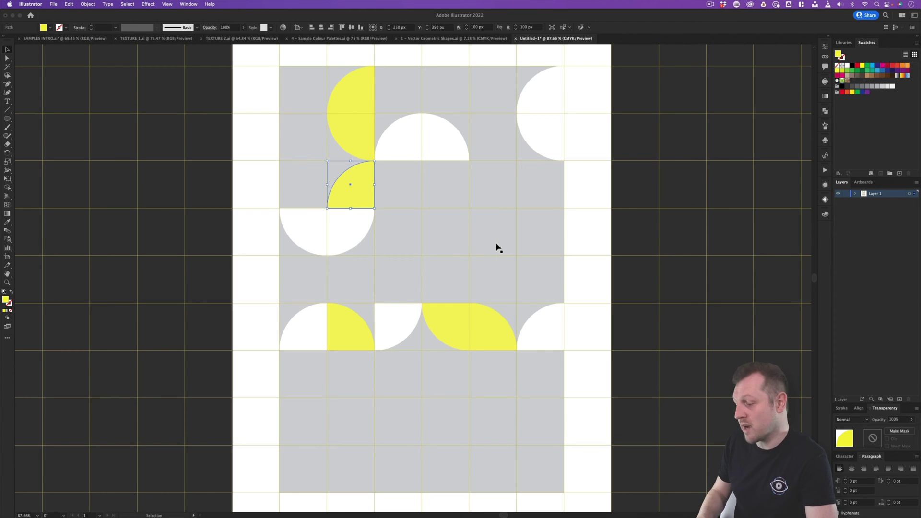
Shift the yellow quarter circle in 100 px increments to the fifth row's fourth cell.
key(Down)
key(Down)
key(Down)
key(Down)
key(Left)
key(Right)
key(Right)
key(Right)
key(Up)
key(Up)
Rotate the second row's white semicircle 180° so that its curve faces down.
click(444, 139)
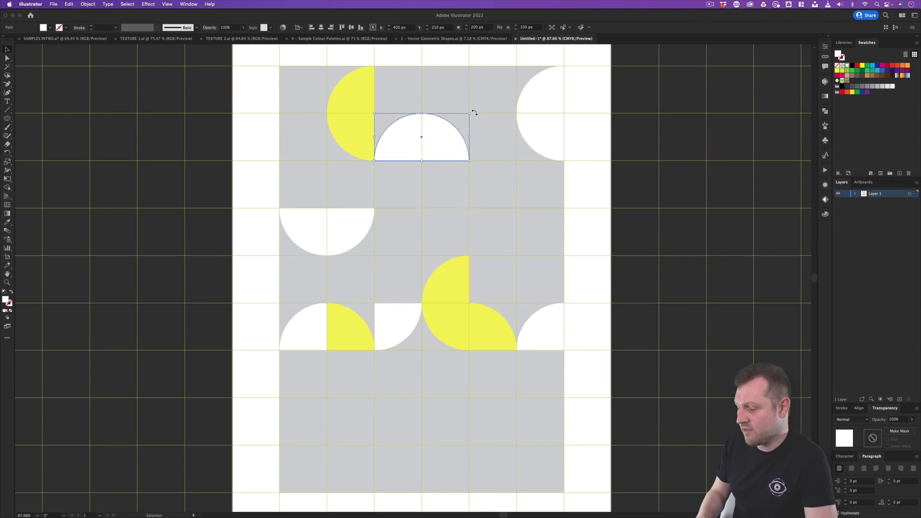
drag(473, 111, 372, 163)
scroll(444, 293, up, 1)
Move the yellow quarter circle from the fifth row's fourth cell to the first row's fifth cell.
click(444, 292)
key(Up)
key(Up)
key(Up)
key(Right)
key(Up)
Move the sixth row's third, white quarter circle to the second row's fifth cell.
click(403, 318)
key(Right)
key(Right)
key(Up)
key(Up)
key(Up)
key(Up)
Swap the two upright semicircles in the first two rows, placing the yellow one in the sixth column and the white one in the second.
click(537, 115)
key(Left)
key(Left)
key(Down)
key(Down)
click(364, 97)
key(Right)
key(Right)
key(Right)
key(Right)
click(454, 185)
key(Left)
key(Left)
key(Up)
key(Up)
Move the sixth row's second quarter circle up to the third row, and its fourth one to the fifth row's first cell.
click(358, 323)
key(Up)
key(Up)
key(Up)
click(456, 330)
key(Left)
key(Left)
key(Left)
key(Up)
Move the fourth row's white semicircle to the seventh row's third and fourth cells, and the fifth row's yellow quarter circle up one cell.
click(349, 237)
key(Right)
key(Right)
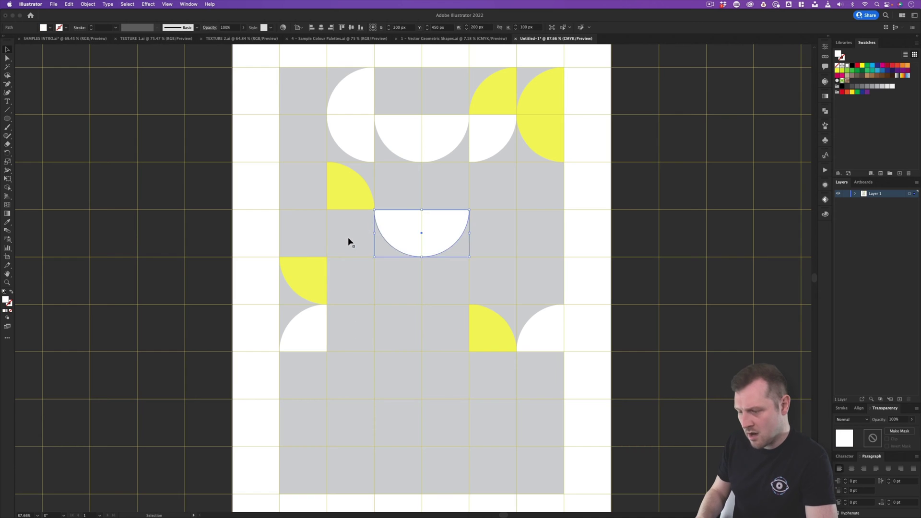
key(Down)
key(Down)
key(Down)
click(316, 283)
key(Up)
Copy the sixth column's yellow semicircle into the first column across rows seven and eight, and rotate the copy 180°.
click(537, 136)
key(alt+Down)
key(Down)
key(Down)
key(Down)
key(Left)
key(Left)
key(Left)
key(Left)
key(Left)
key(Down)
key(Down)
drag(331, 348, 292, 437)
Copy the sixth column's yellow semicircle into the third column across rows three and four.
click(537, 140)
key(alt+Down)
key(Left)
key(Left)
key(Left)
key(Down)
Move the sixth row's last white quarter circle to the third row's first cell and rotate it 180°.
click(526, 331)
key(Left)
key(Left)
key(Left)
key(Left)
key(Left)
key(Left)
key(Up)
key(Up)
key(Up)
key(Right)
drag(330, 159, 276, 213)
click(424, 283)
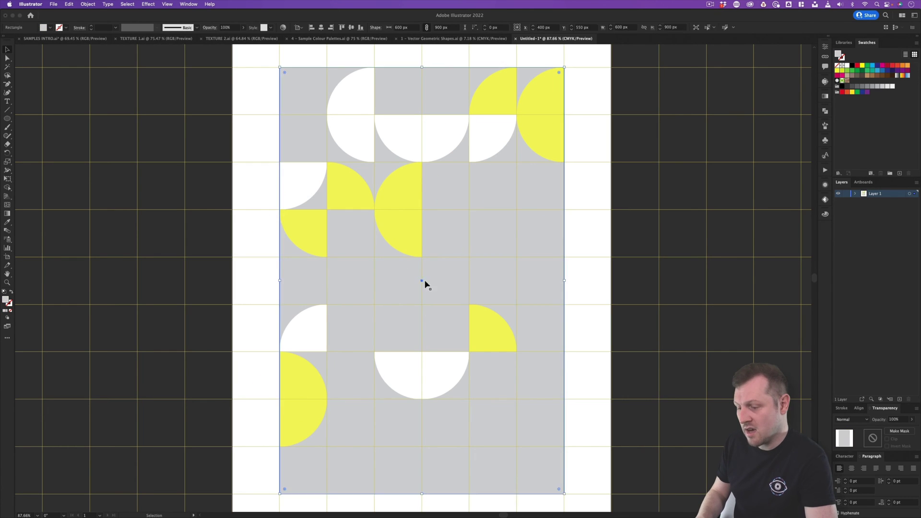
Move the sixth row's white quarter circle to the fourth cell of row four.
click(321, 335)
key(Right)
key(Right)
key(Right)
key(Up)
key(Up)
Move the sixth row's yellow quarter circle to row five's last cell, and place a copy rotated 180° in row six's fifth cell.
click(490, 330)
key(Right)
key(Up)
key(alt+Left)
key(Down)
drag(464, 330, 552, 331)
Copy the fifth row's yellow quarter circle into the last cell of row three.
click(538, 288)
key(alt+Up)
key(Up)
Copy the seventh row's white semicircle into the last two cells of row four.
click(444, 369)
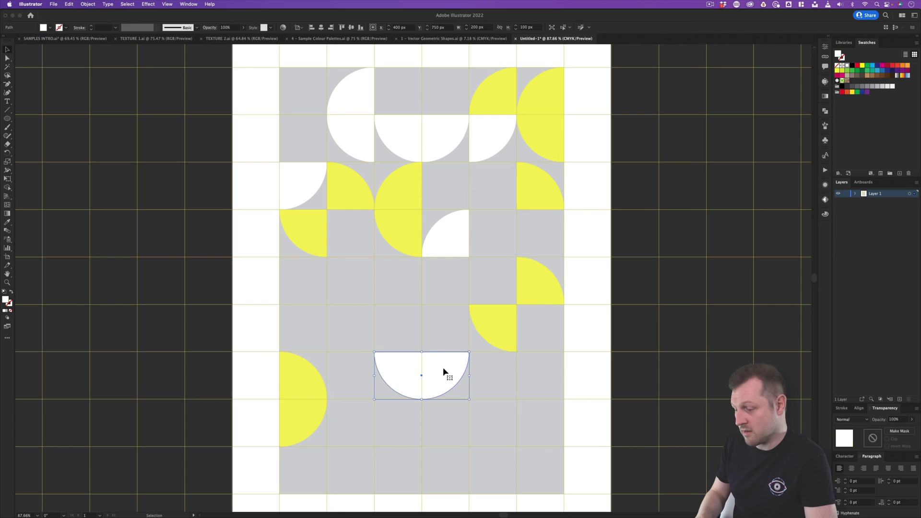
key(alt+Up)
key(Right)
key(Right)
key(Up)
key(Up)
click(449, 276)
click(409, 235)
Move the first column's yellow semicircle to the fourth column across rows five and six.
click(318, 387)
key(Right)
key(Right)
key(Right)
key(Up)
key(Up)
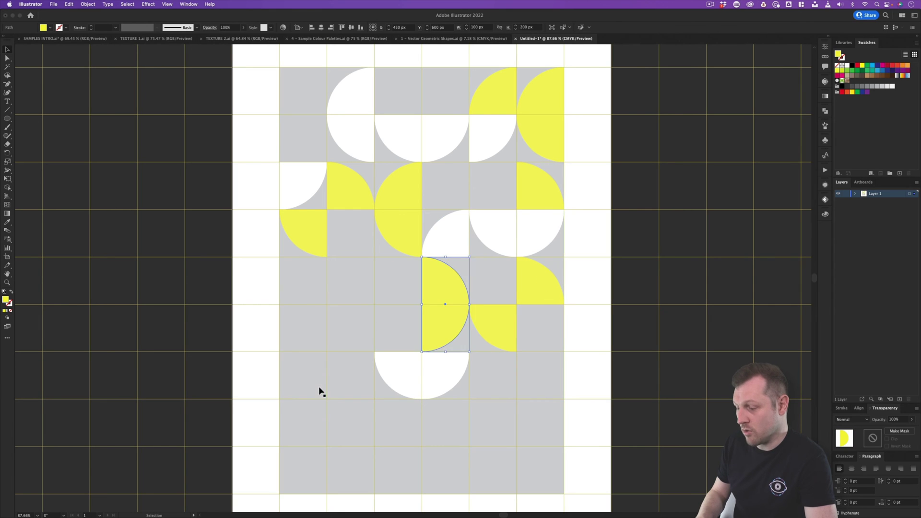
click(403, 367)
Copy the fourth row's white quarter circle into row five's third and fourth cells, and rotate the third cell's copy 90° clockwise.
click(460, 247)
key(alt+Down)
key(alt+Left)
drag(425, 255, 426, 306)
Rotate the seventh row's white semicircle 180°.
click(412, 369)
drag(474, 349, 384, 412)
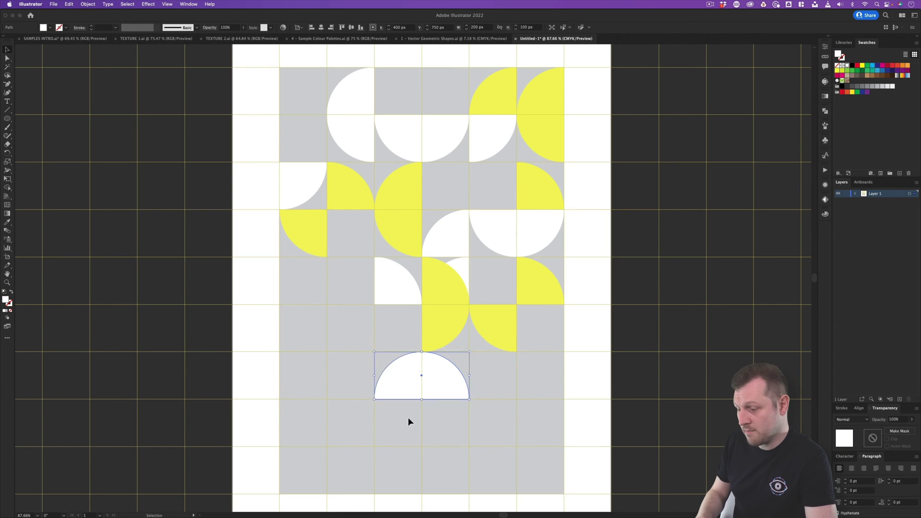
Copy the sixth row's yellow quarter circle into row seven's fifth cell, row eight's second cell and row nine's fourth cell.
click(491, 328)
key(alt+Down)
key(alt+Left)
key(Left)
key(Left)
key(Down)
key(alt+Down)
key(Right)
key(Right)
Copy the seventh row's white semicircle into row nine's second and third cells, and rotate the copy 180°.
click(400, 377)
key(alt+Down)
key(Down)
key(Left)
click(424, 444)
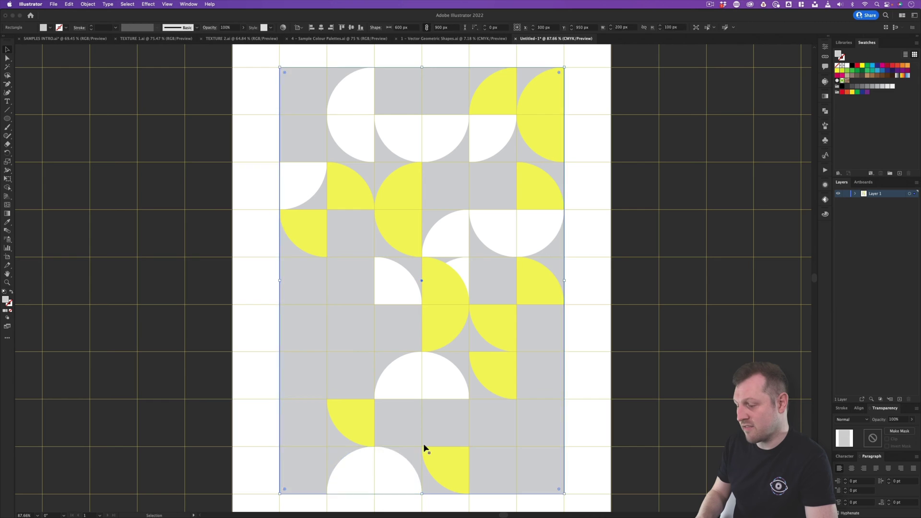
drag(425, 444, 324, 497)
Copy the fourth column's yellow semicircle into the first column across rows seven and eight.
click(460, 312)
key(alt+Left)
key(Left)
key(Left)
key(Down)
key(Down)
Move the white quarter circle partly hidden behind the fifth row's yellow semicircle to row eight's fifth cell.
click(464, 270)
key(Right)
key(Right)
key(Down)
key(Down)
key(Down)
key(Down)
key(Left)
key(Up)
Copy the fifth row's yellow quarter circle into row nine's last cell, and rotate the copy 90° counterclockwise.
click(527, 296)
key(alt+Down)
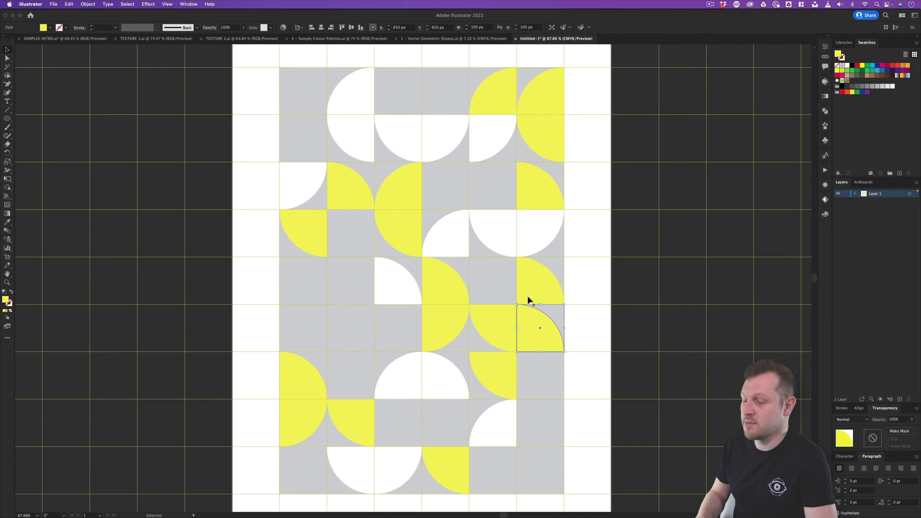
key(Down)
key(Down)
key(Down)
drag(541, 440, 511, 471)
Copy the fourth row's first yellow quarter circle into the first cells of rows one and six, and delete the extra fifth-row copy.
click(308, 239)
key(alt+Down)
key(alt+Down)
key(alt+Up)
key(Up)
key(Up)
key(Up)
key(Up)
click(317, 269)
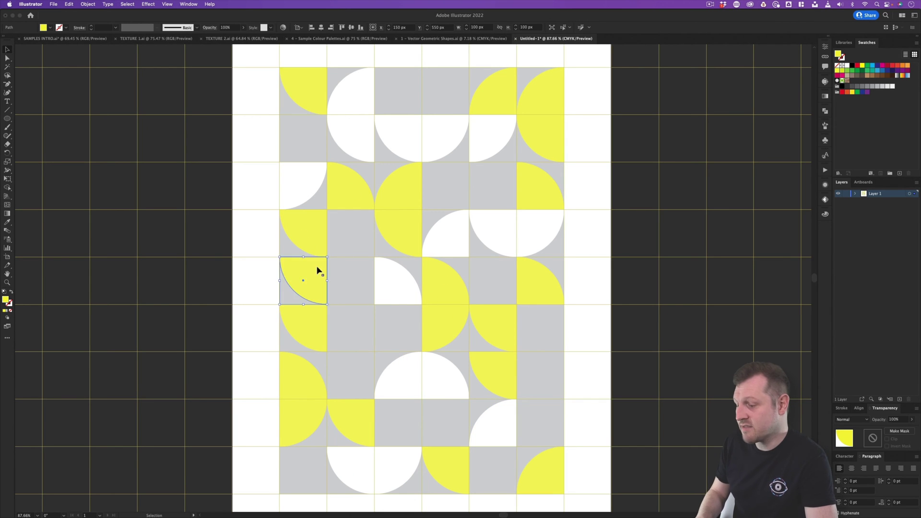
key(Delete)
Copy the fifth row's white quarter circle into row six's second cell, and rotate the copy 90° counterclockwise.
click(398, 296)
key(alt+Down)
key(Left)
drag(377, 303, 327, 300)
click(549, 338)
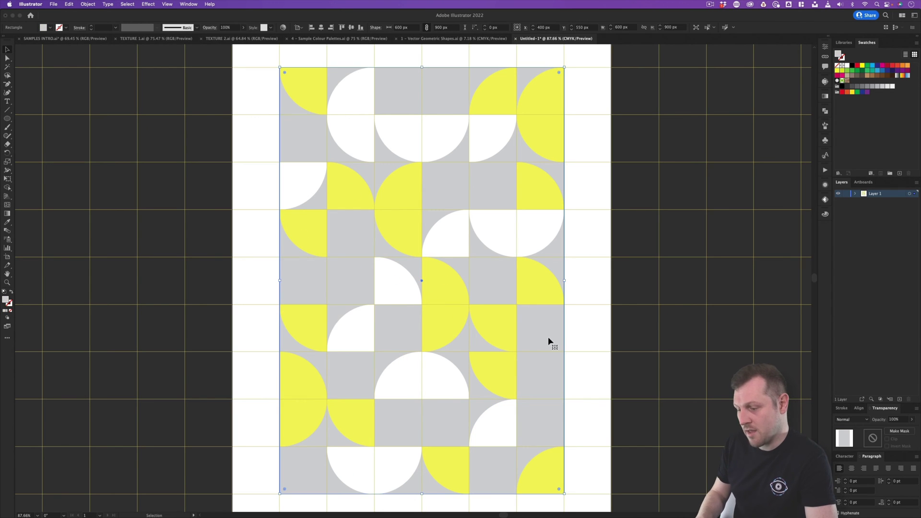
click(599, 328)
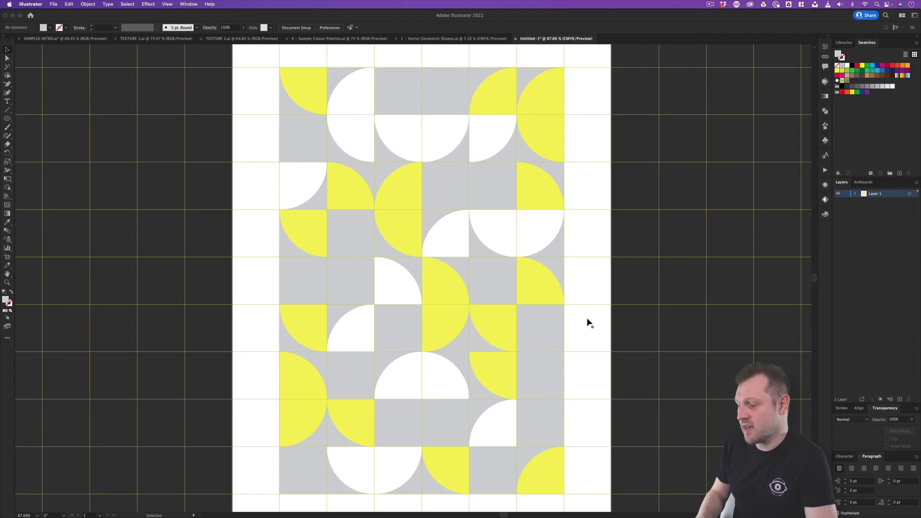
Hide the grid over the pattern.
key(super+apostrophe)
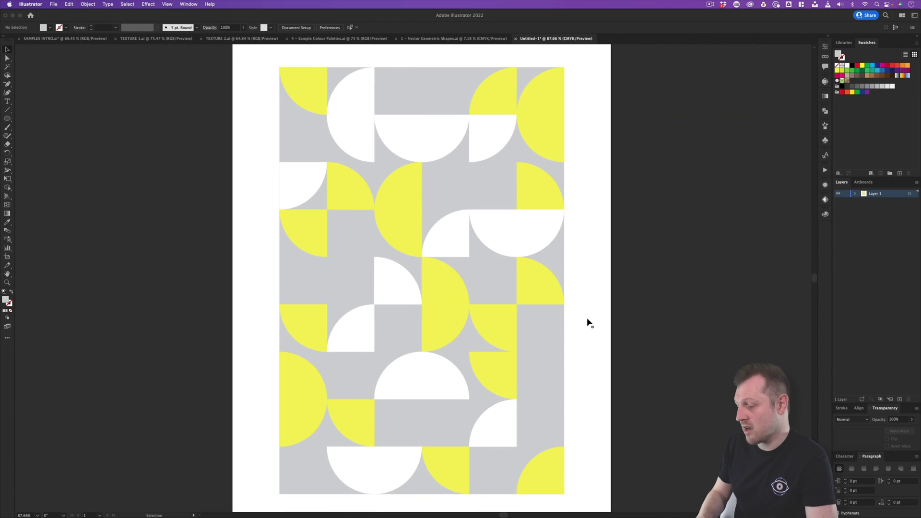
key(z)
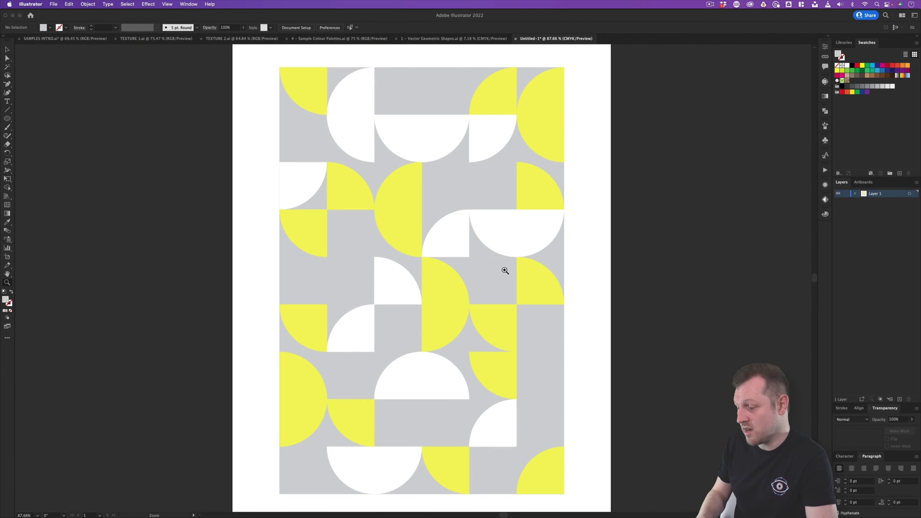
drag(506, 271, 498, 273)
drag(496, 270, 493, 271)
key(v)
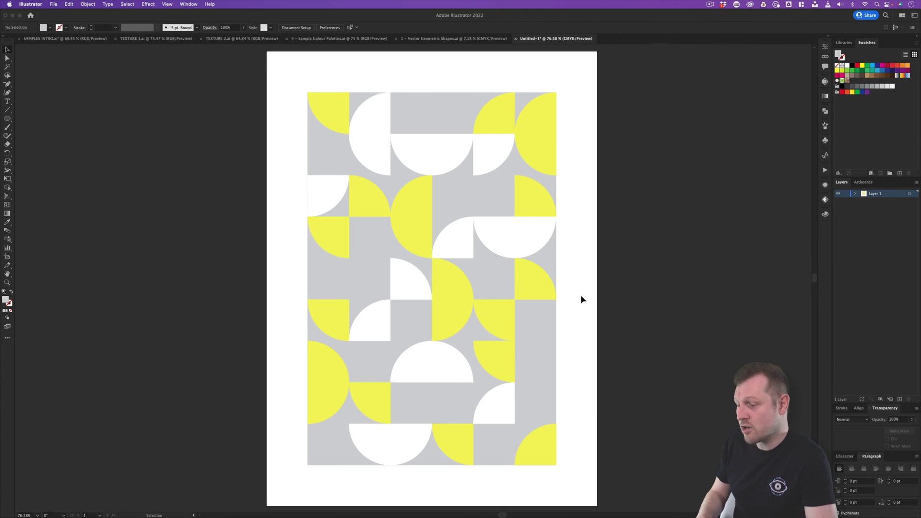
Delete the second column's white semicircle across rows one and two, and enlarge the first yellow quarter circle to 200 x 200 px.
click(384, 126)
key(Delete)
click(346, 124)
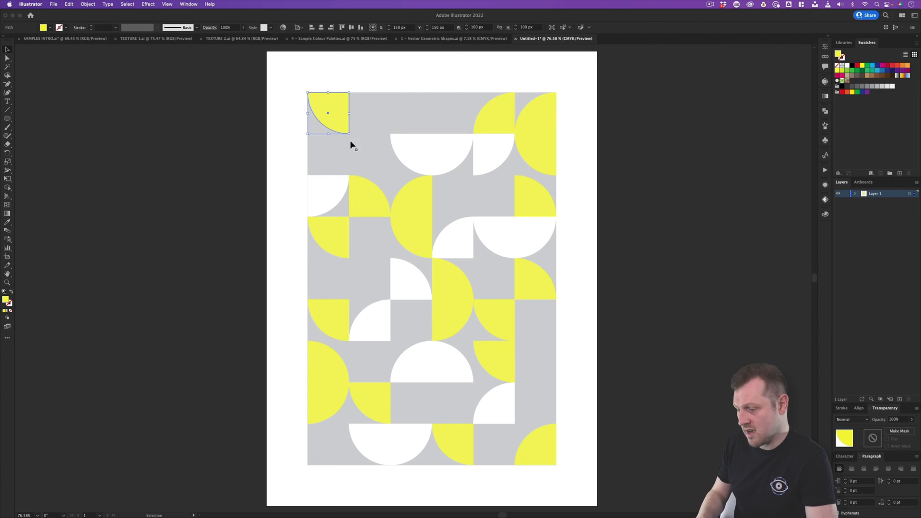
drag(349, 134, 382, 169)
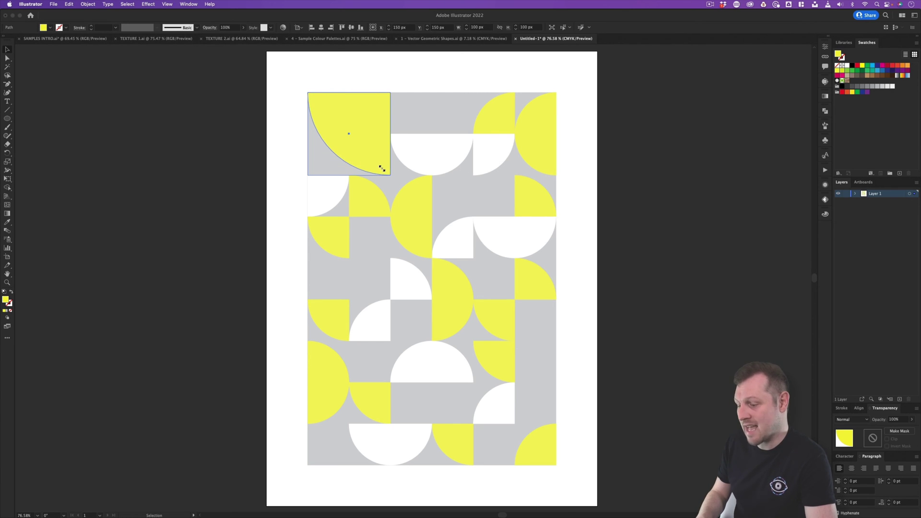
click(378, 77)
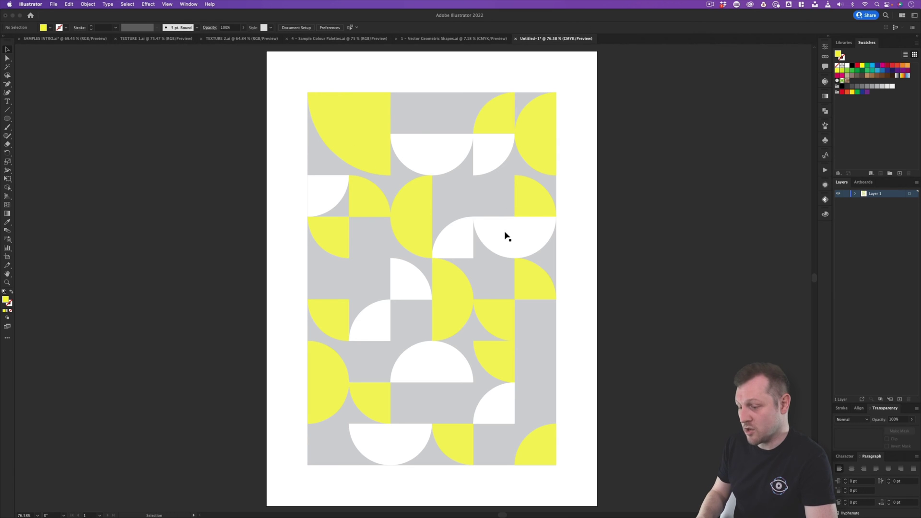
Copy the large yellow quarter circle into the last two columns across rows three and four.
click(364, 145)
key(alt+shift+Right)
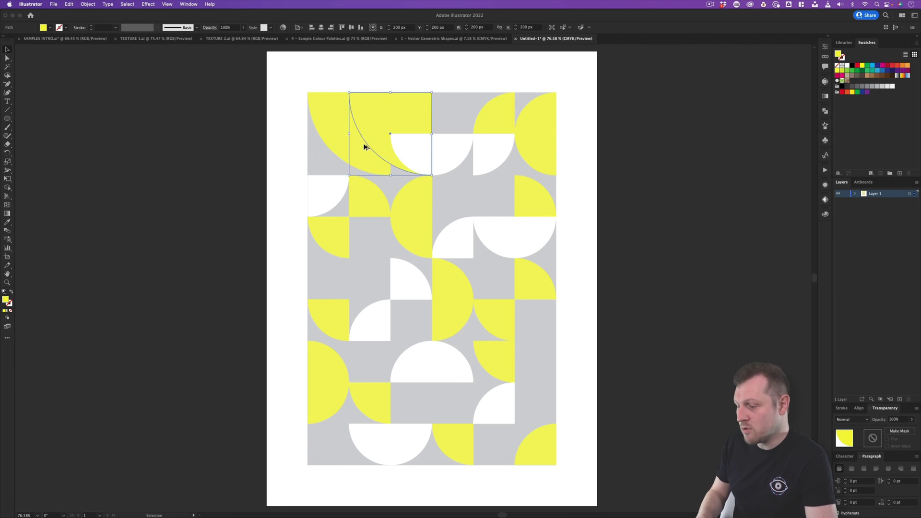
key(shift+Right)
key(shift+Right)
key(shift+Right)
key(shift+Down)
key(Down)
Remove the small yellow quarter circle and white semicircle beneath the large copy, and rotate that copy 180°.
key(super+x)
click(530, 203)
key(Delete)
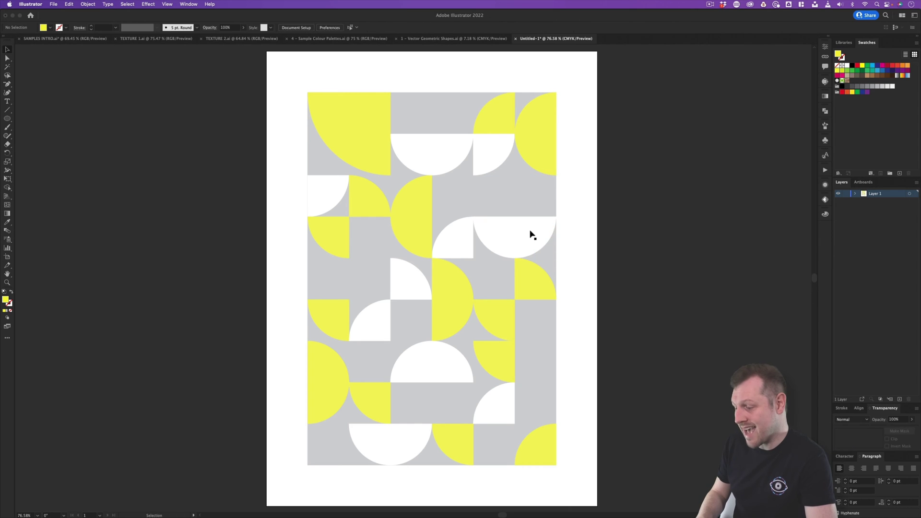
click(531, 233)
key(Delete)
key(super+f)
drag(567, 194, 479, 272)
Copy the large quarter circle, rotated 180°, into the first two columns across rows five and six, replacing the small quarter circles there.
key(alt+shift+Down)
key(Left)
key(Left)
key(Left)
key(Down)
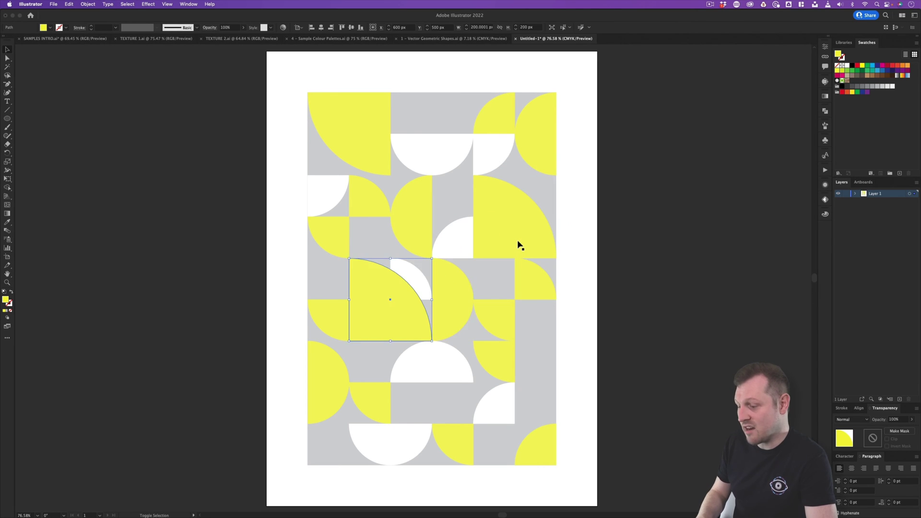
key(Left)
drag(393, 256, 308, 339)
click(354, 336)
click(352, 313)
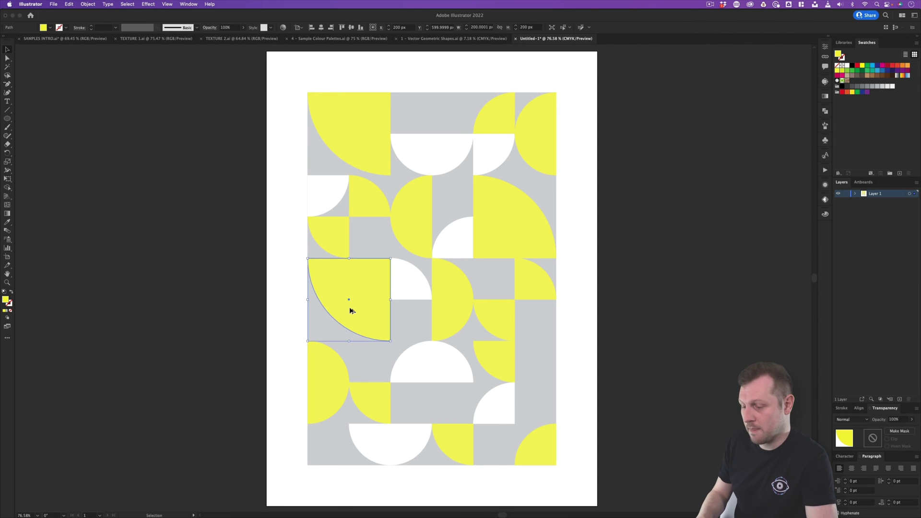
Copy the fifth row's large yellow quarter circle into the last two columns across rows seven and eight, and rotate it 180°.
key(alt+Right)
key(Right)
key(Right)
key(Down)
key(Down)
key(Right)
drag(558, 338, 502, 406)
Delete the small yellow and white quarter circles beneath the seventh row's large quarter circle, keeping the large one in place.
key(super+x)
click(504, 366)
key(Delete)
click(507, 394)
key(Delete)
key(super+f)
click(586, 368)
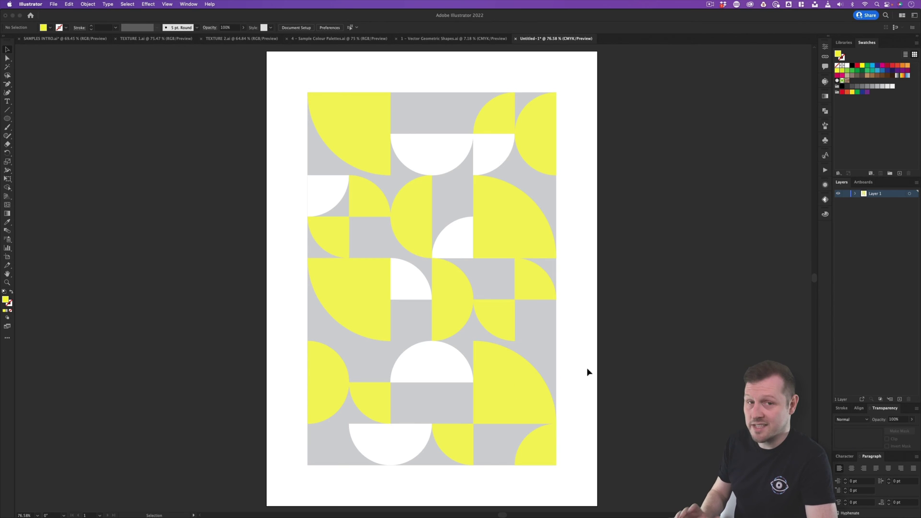
Rotate the second row's white quarter circle 180°.
click(494, 152)
drag(518, 132, 473, 177)
click(633, 272)
Review the example patterns in TEXTURE 1.ai and TEXTURE 2.ai, and return to the Untitled-1 document.
key(super+grave)
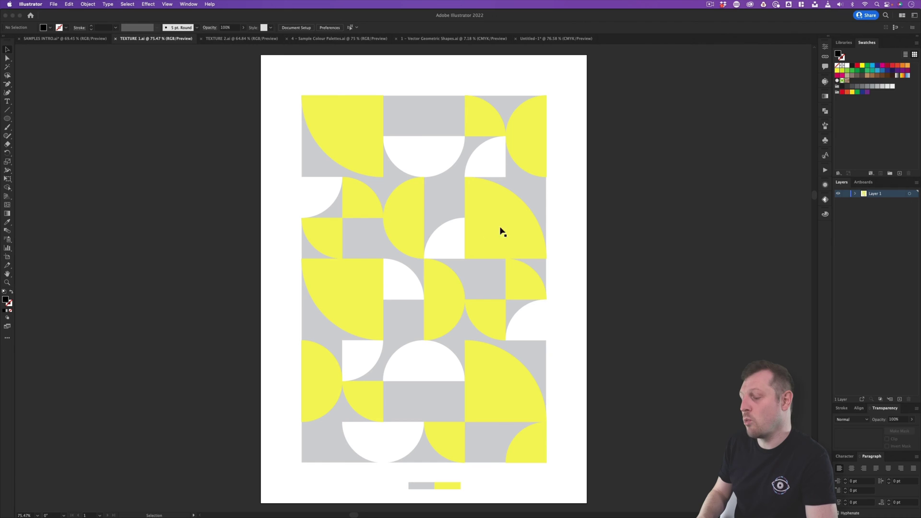
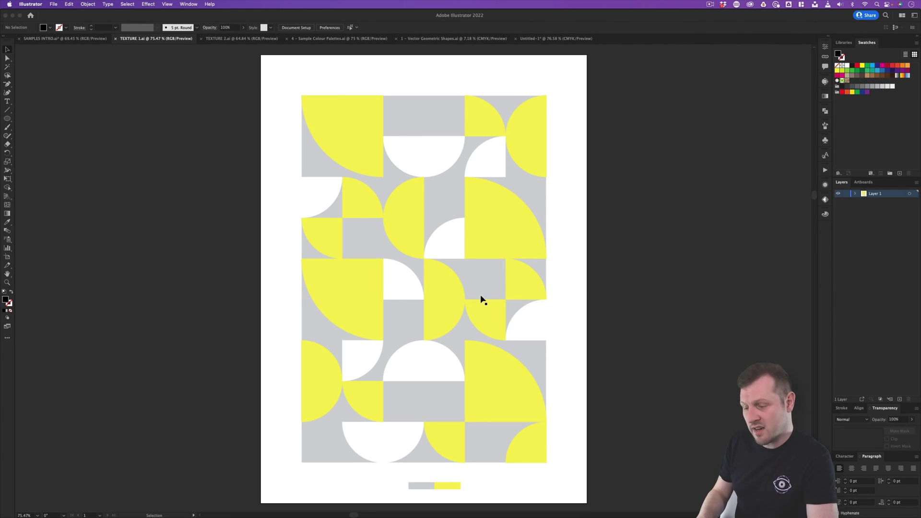
click(232, 39)
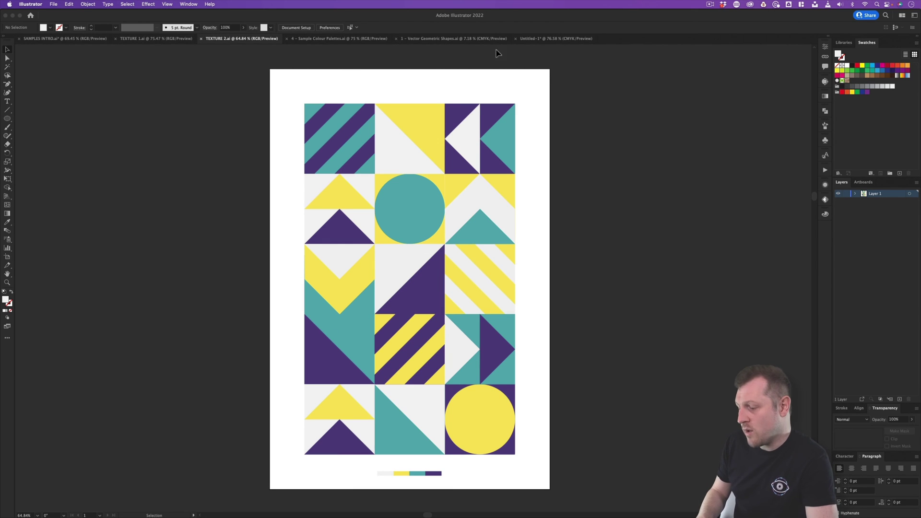
click(551, 39)
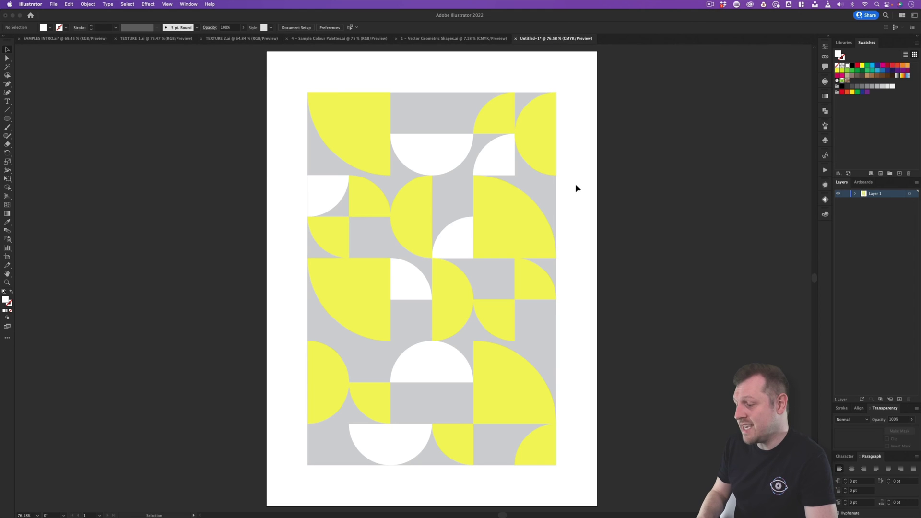
Using the grid for alignment, duplicate Artboard 1 with its artwork to its right, leaving a 100 px gap, and hide the grid.
key(z)
scroll(465, 257, down, 2)
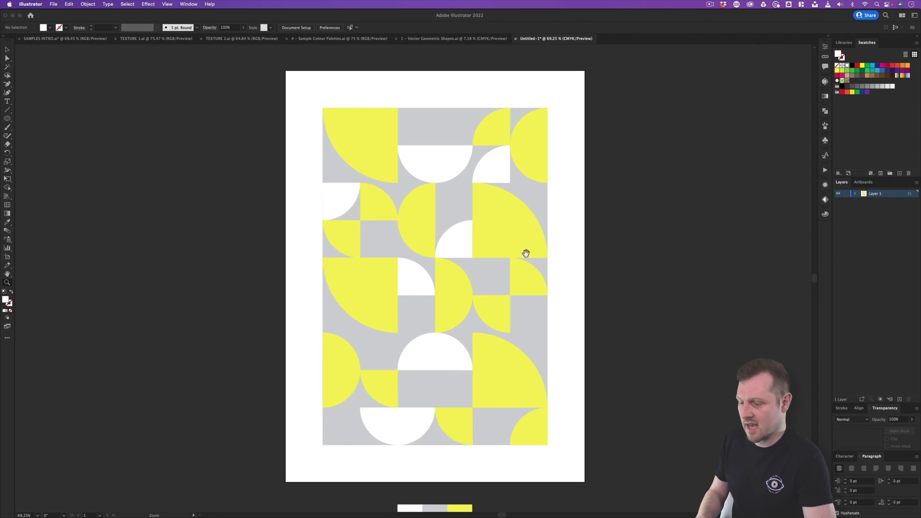
drag(531, 253, 518, 255)
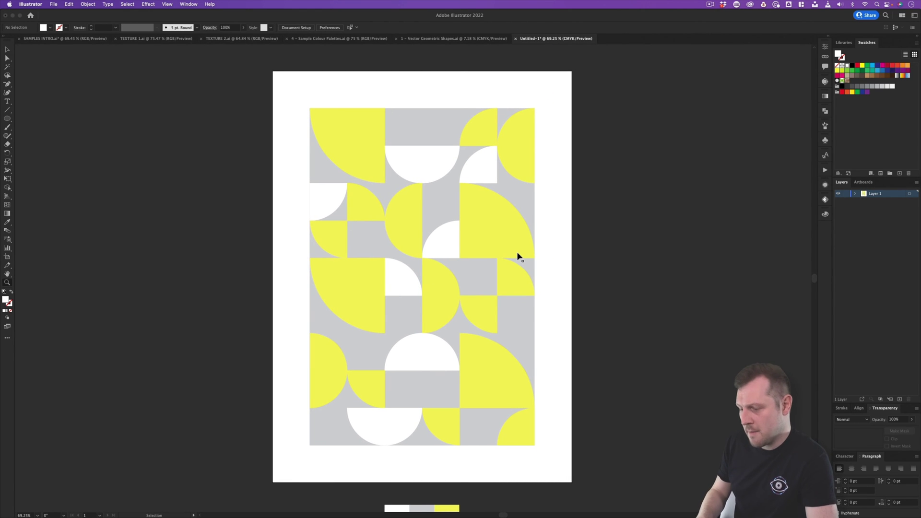
key(super+apostrophe)
drag(483, 275, 440, 275)
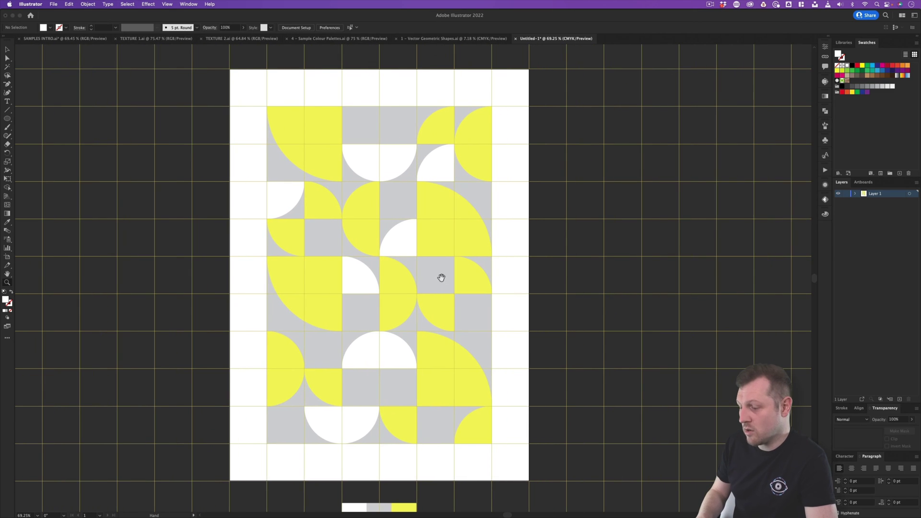
click(7, 259)
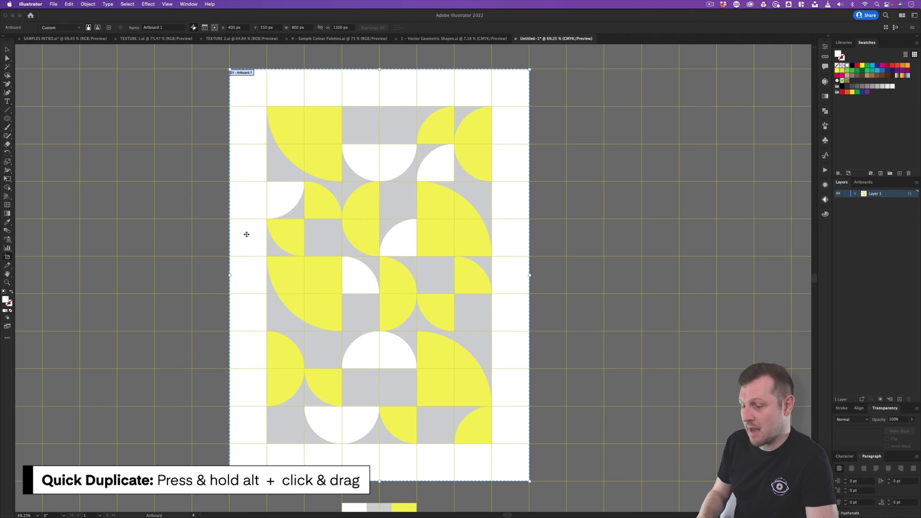
drag(250, 239, 589, 235)
drag(648, 227, 504, 226)
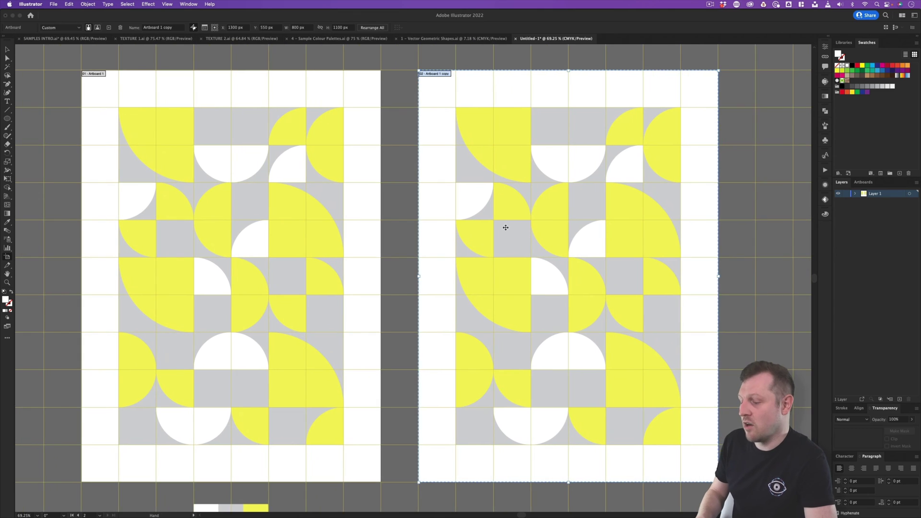
key(Escape)
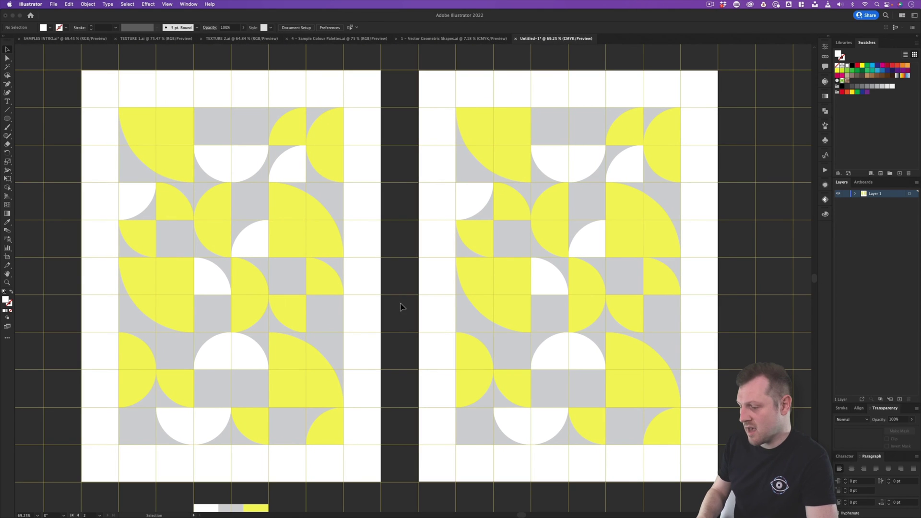
key(super+apostrophe)
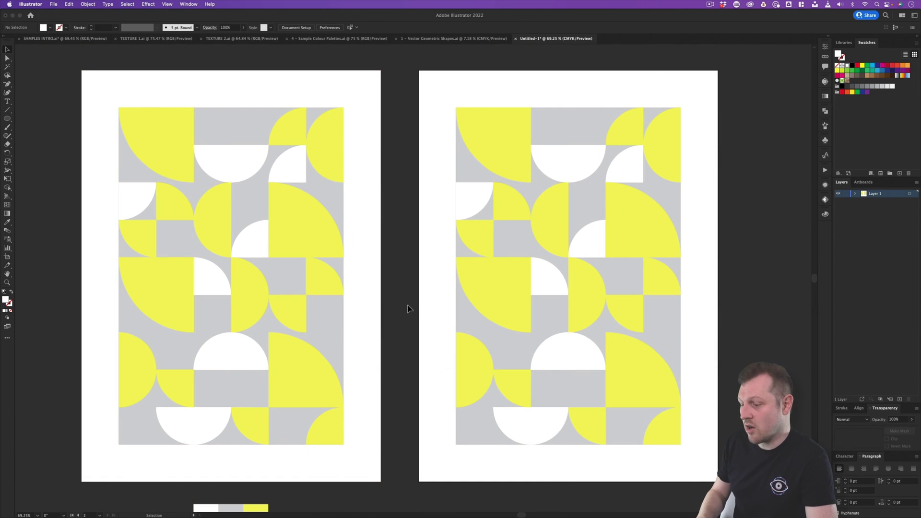
Delete all the artwork on the duplicated artboard.
drag(501, 293, 433, 290)
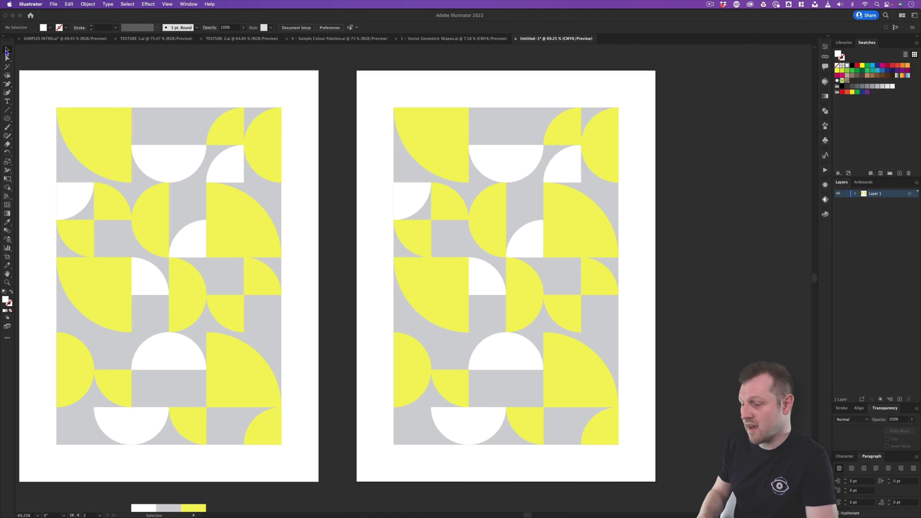
drag(375, 94, 634, 462)
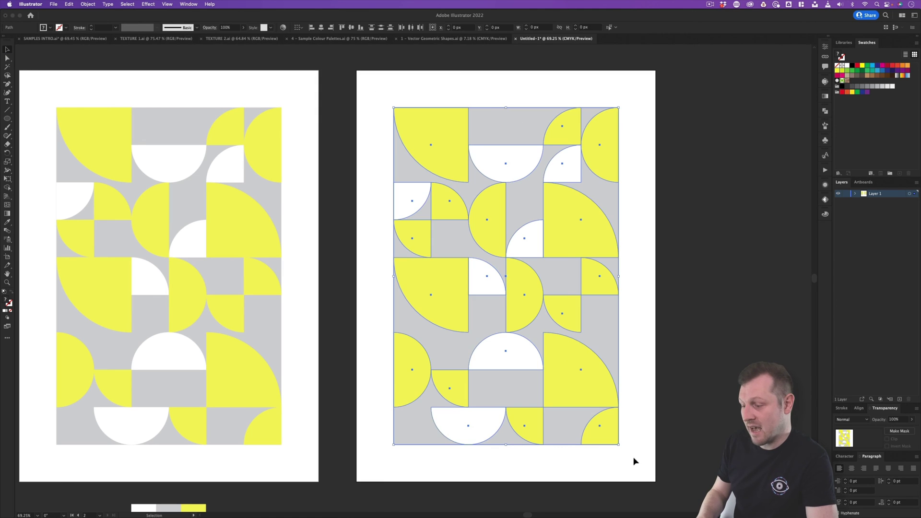
key(Delete)
drag(659, 377, 524, 374)
key(z)
drag(368, 284, 351, 273)
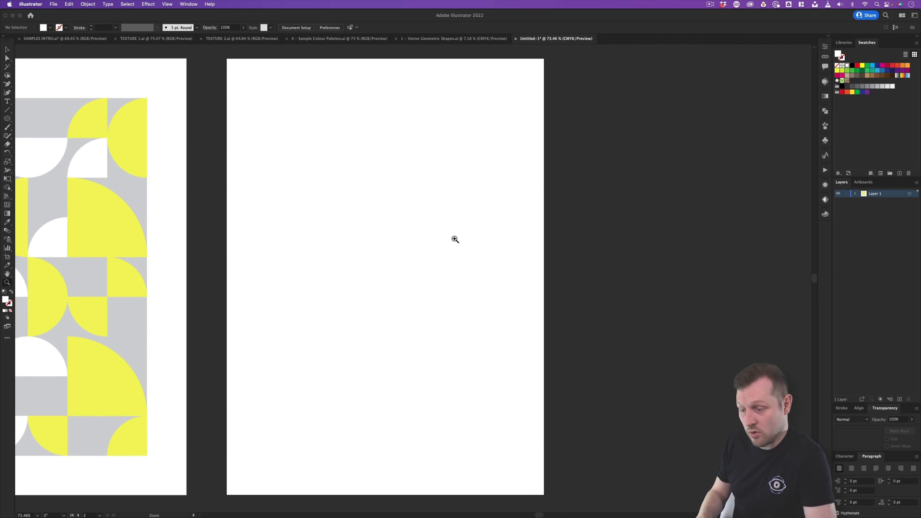
key(v)
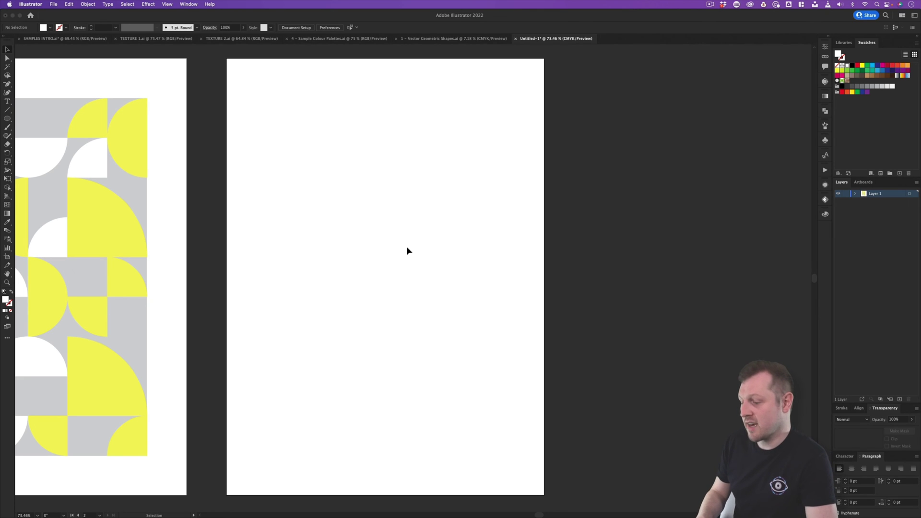
Copy the diagonal stripes tile from the Vector Geometric Shapes document and paste it onto Untitled-1's blank artboard with the grid shown.
click(454, 38)
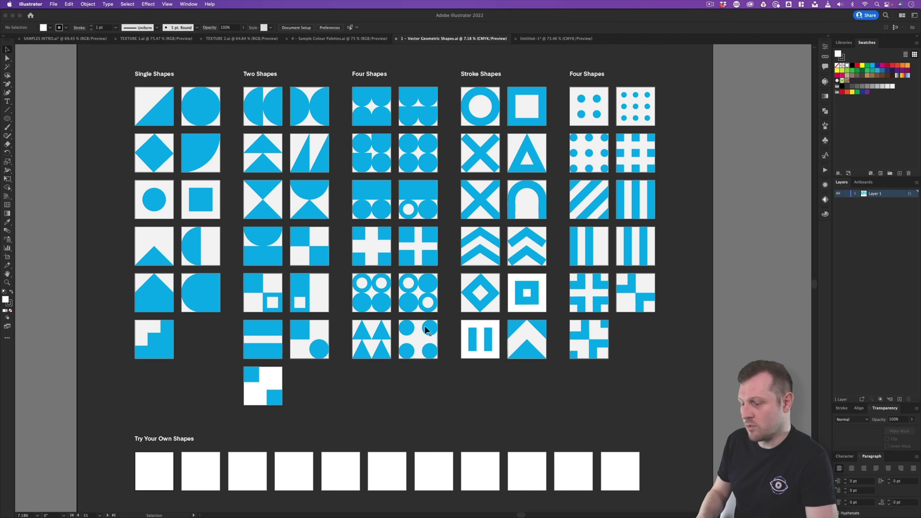
click(585, 207)
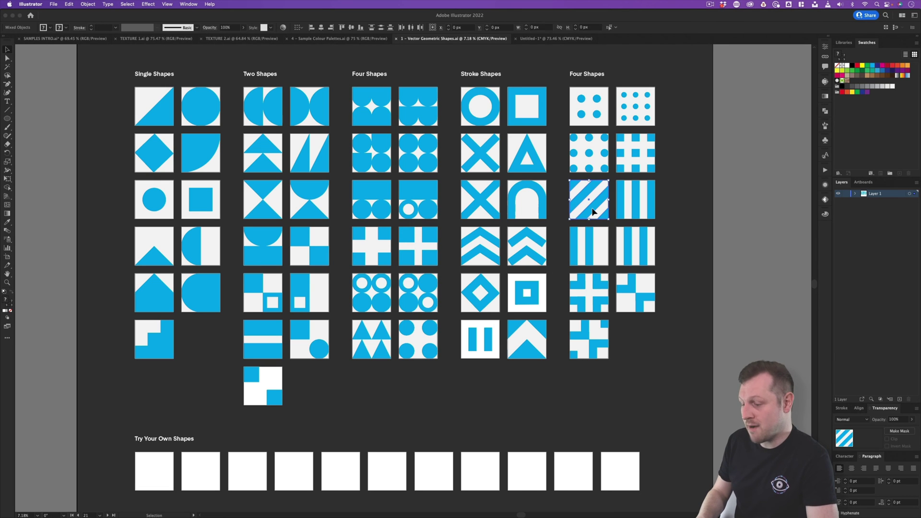
click(559, 38)
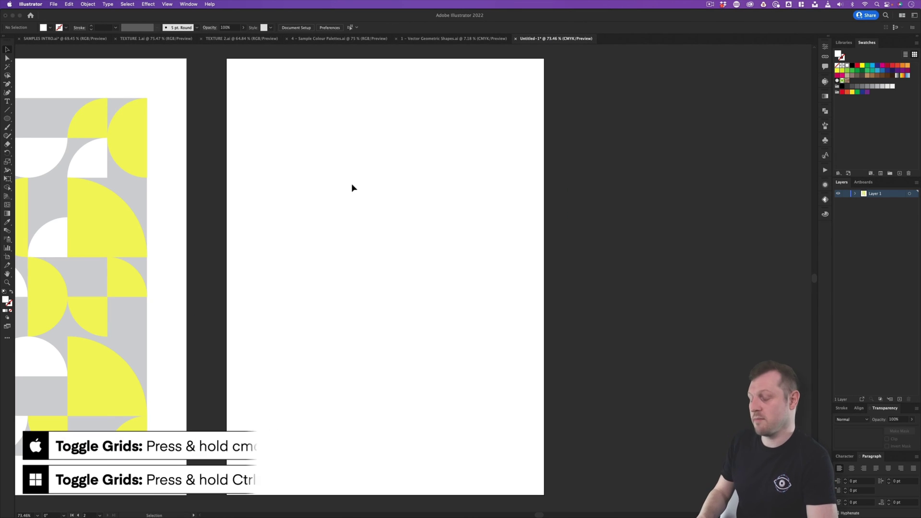
key(super)
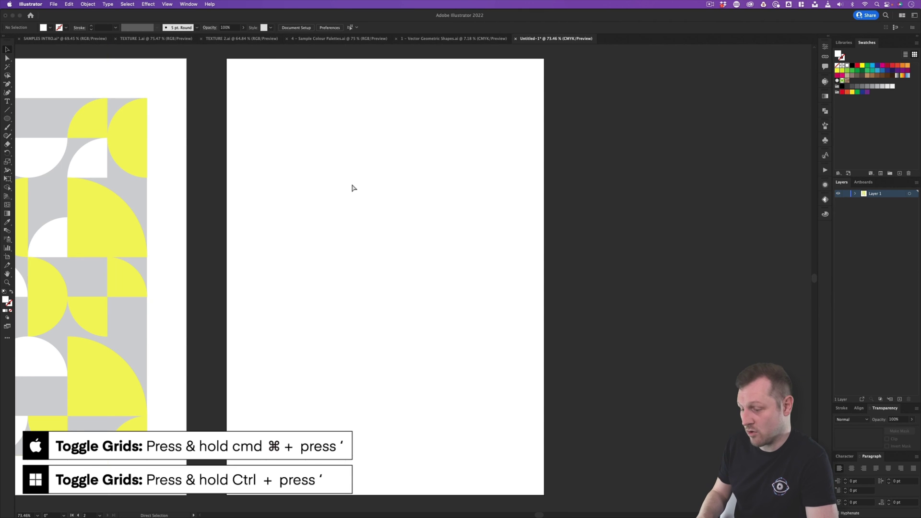
key(super+apostrophe)
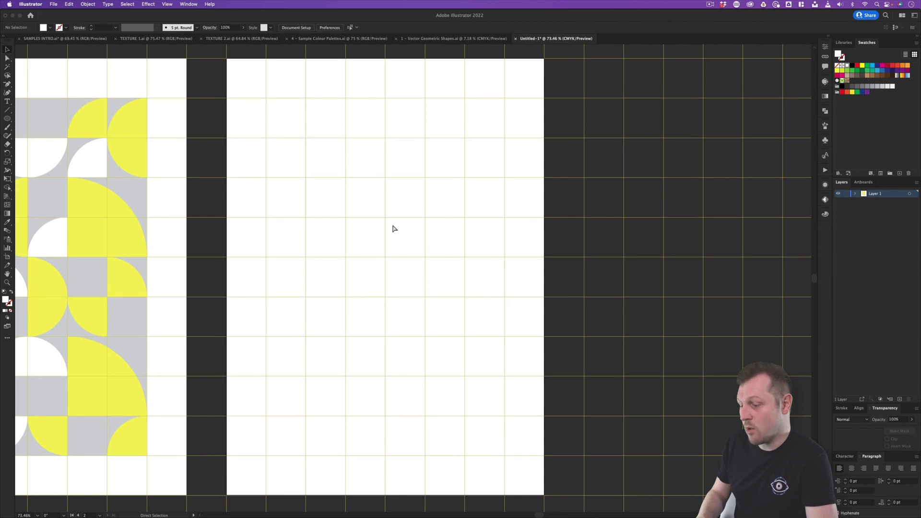
key(super+v)
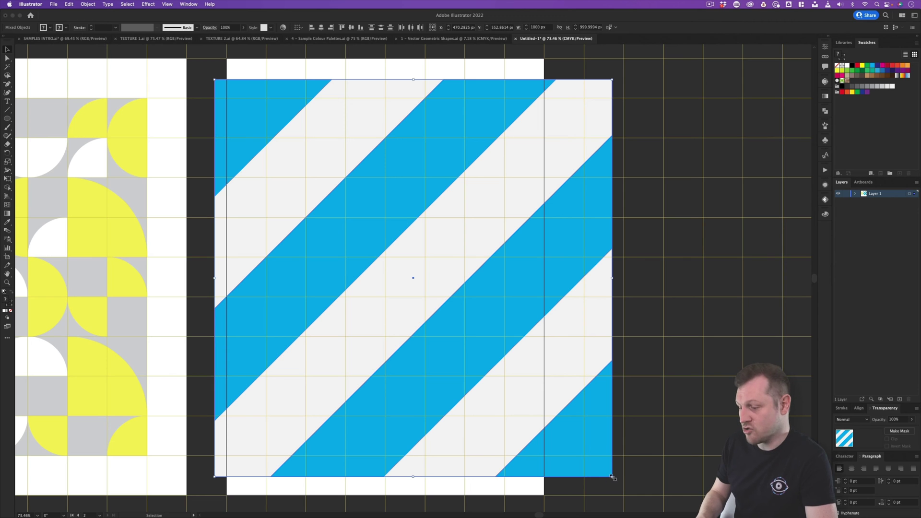
Scale the stripes tile to 200 x 200 px and align it to the grid 100 px in from the artboard's top-left corner.
drag(613, 477, 356, 250)
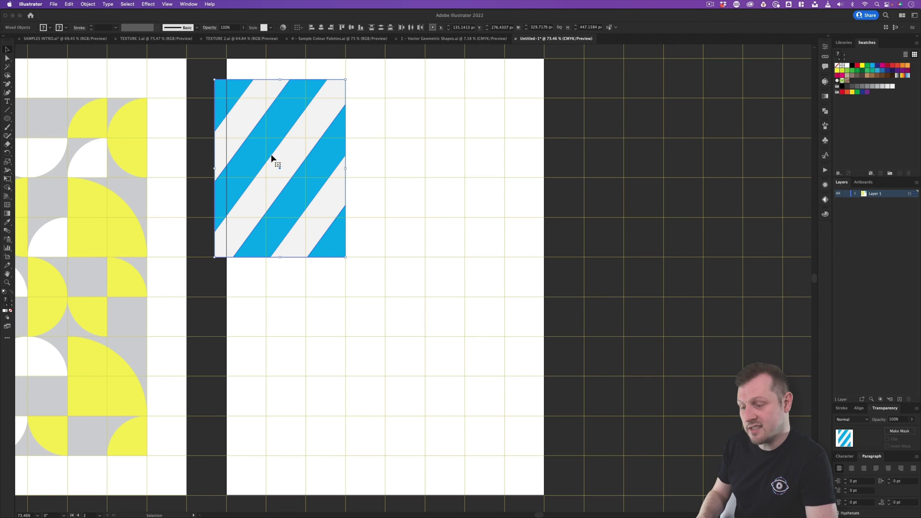
drag(271, 159, 390, 240)
drag(398, 275, 386, 217)
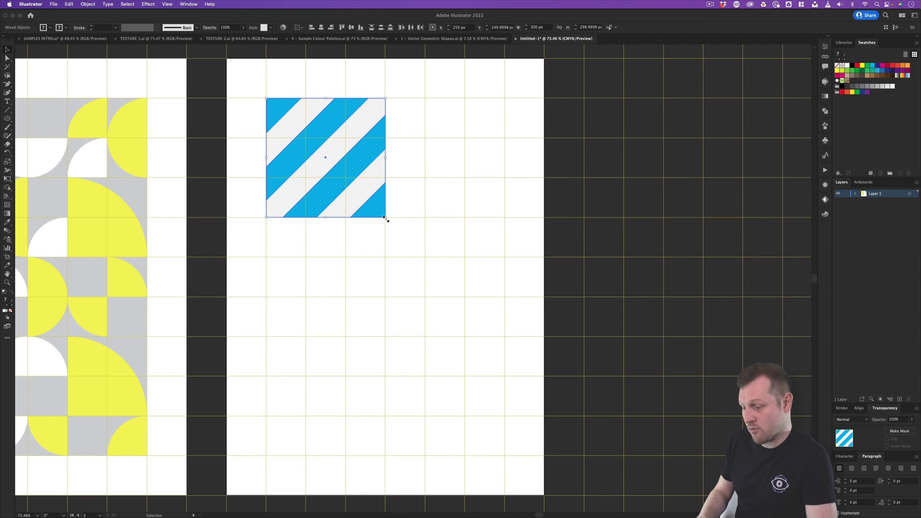
mouse_move(386, 218)
mouse_down()
mouse_move(348, 177)
mouse_move(403, 164)
mouse_move(394, 205)
mouse_up()
key(z)
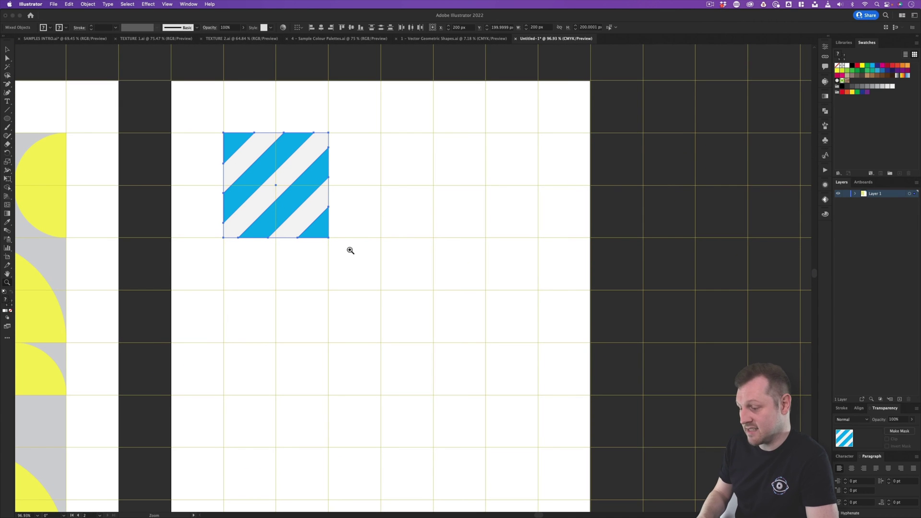
drag(349, 251, 377, 248)
key(v)
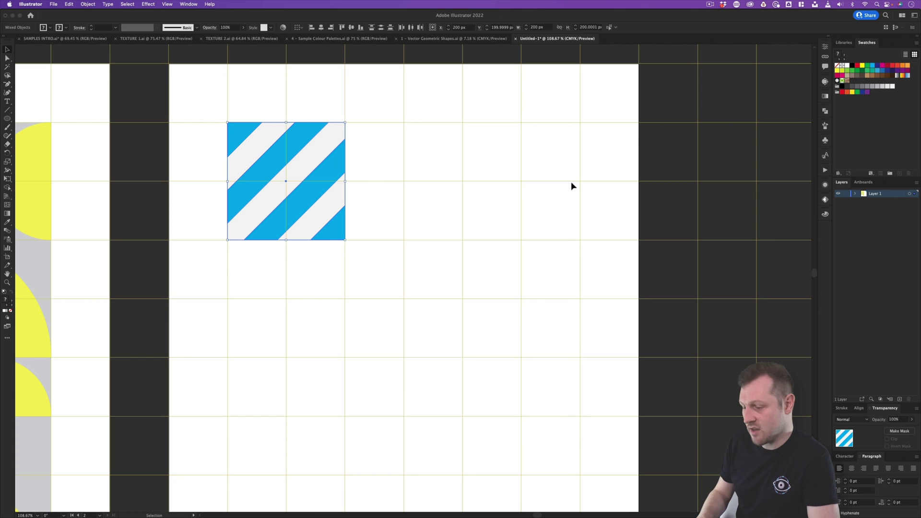
Copy the diagonally split square tile from the Single Shapes group and paste it into the Untitled-1 document.
click(432, 39)
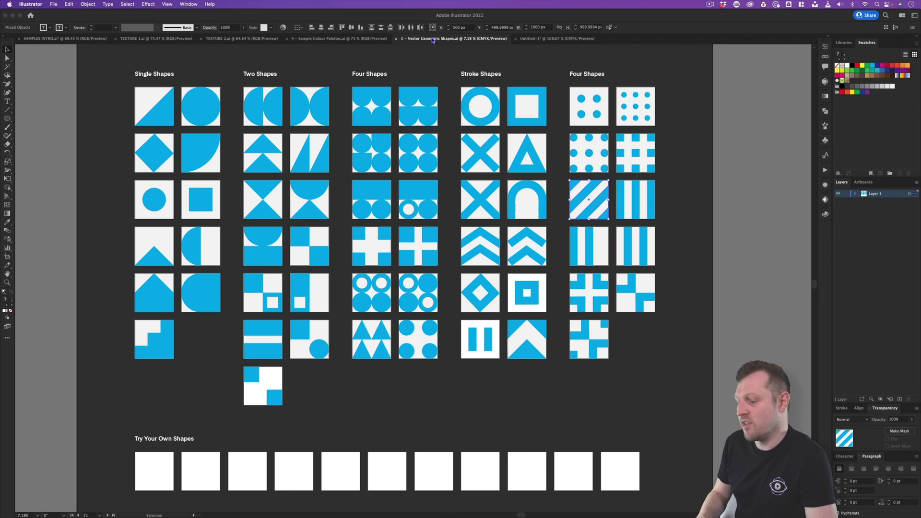
drag(165, 123, 175, 103)
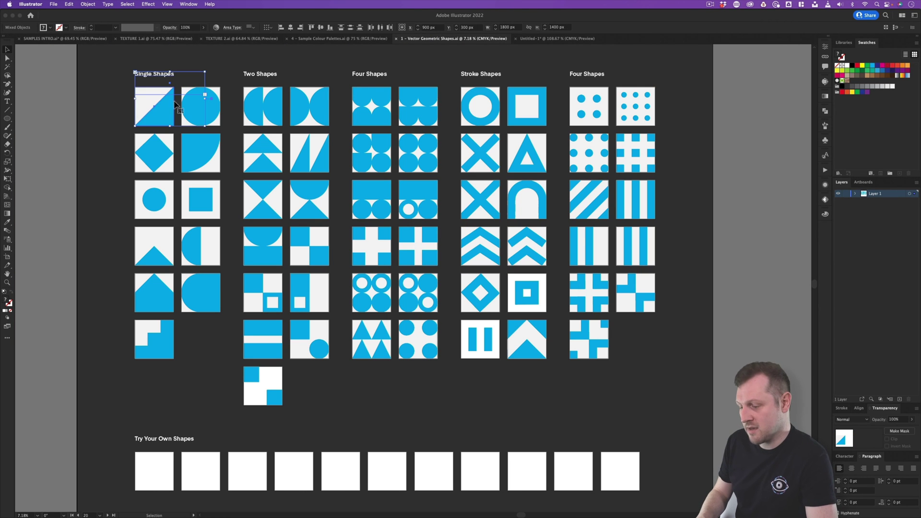
click(122, 104)
click(152, 118)
key(a)
key(v)
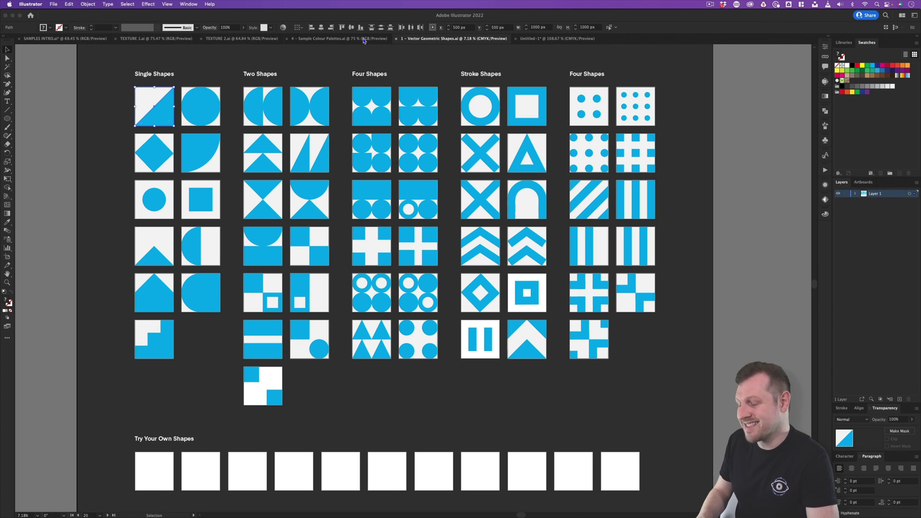
click(558, 39)
key(super+v)
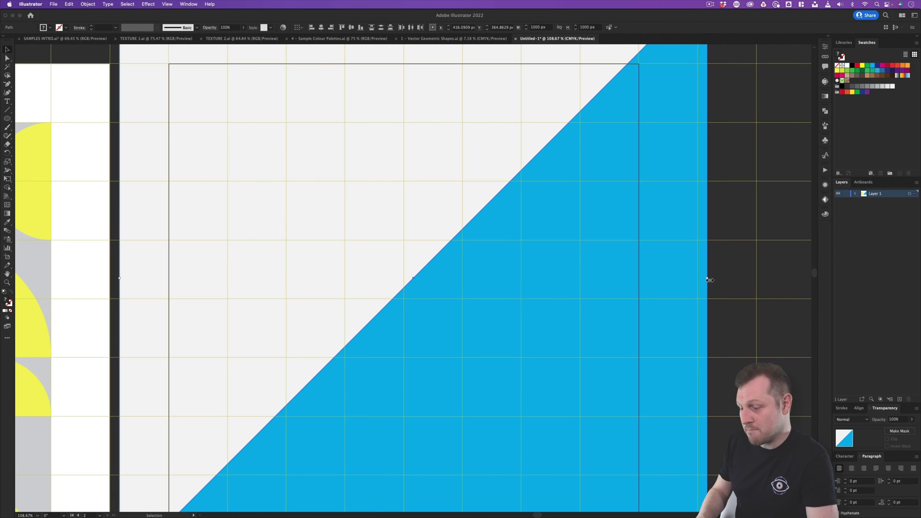
Scale the diagonally split tile to 200 x 200 px and place it directly right of the stripes tile.
drag(700, 280, 291, 291)
drag(226, 257, 462, 338)
drag(439, 64, 439, 358)
drag(463, 424, 452, 189)
drag(514, 419, 463, 240)
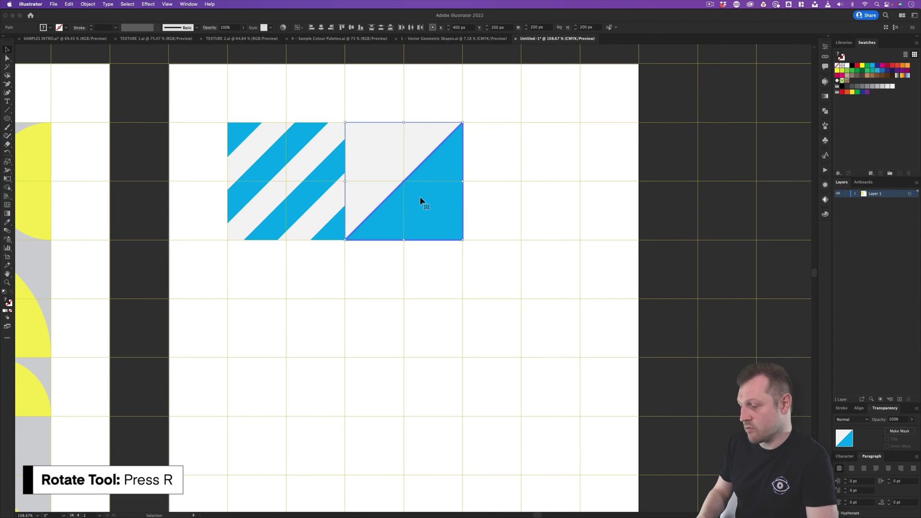
Rotate the diagonally split tile 90° counter-clockwise so its blue half fills the upper-right corner.
key(r)
drag(492, 218, 489, 103)
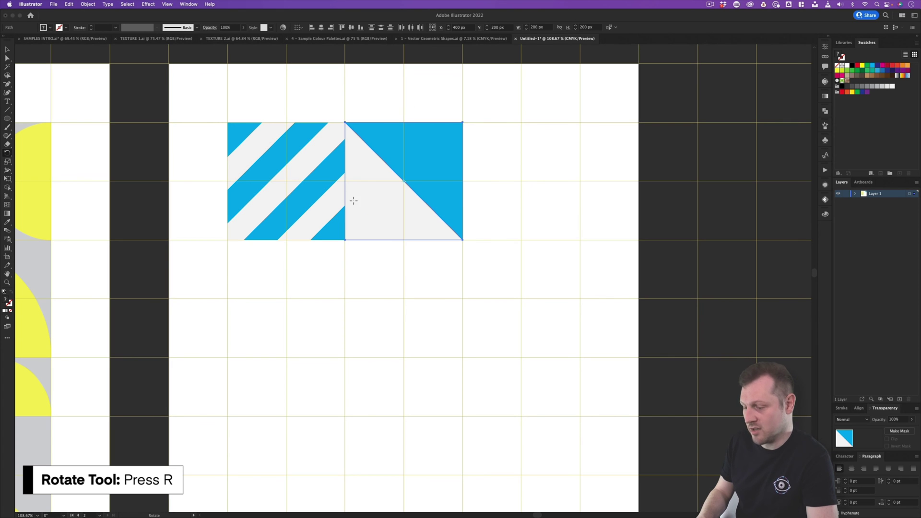
key(v)
click(493, 266)
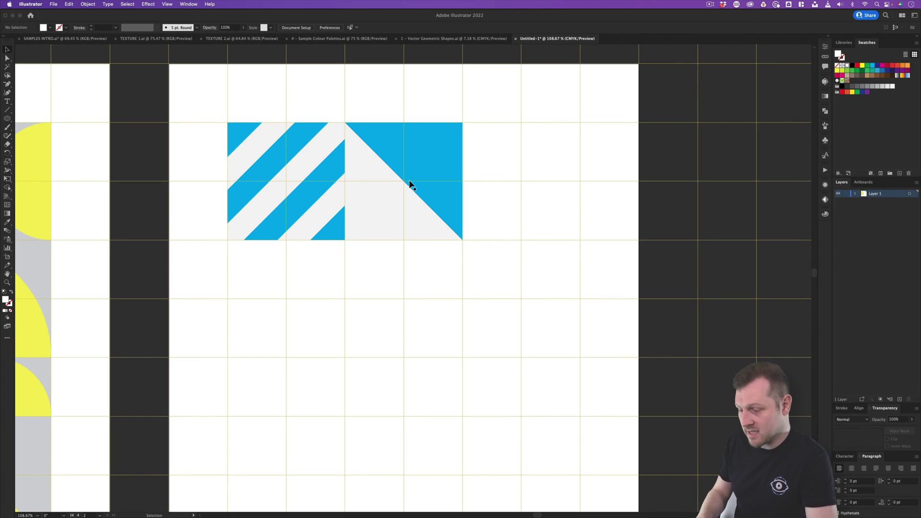
Copy the stacked double-triangle tile from the Two Shapes group and paste it scaled down at the end of the pattern's first row.
click(447, 38)
click(264, 168)
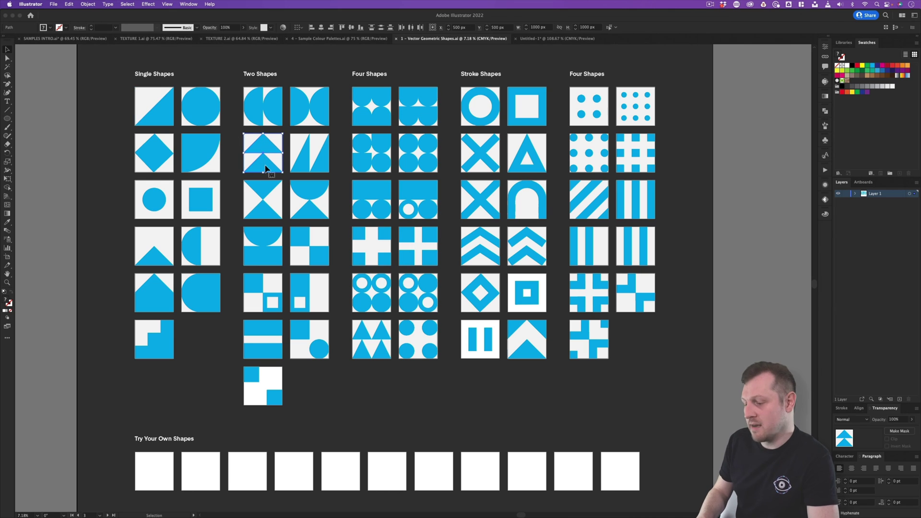
click(545, 39)
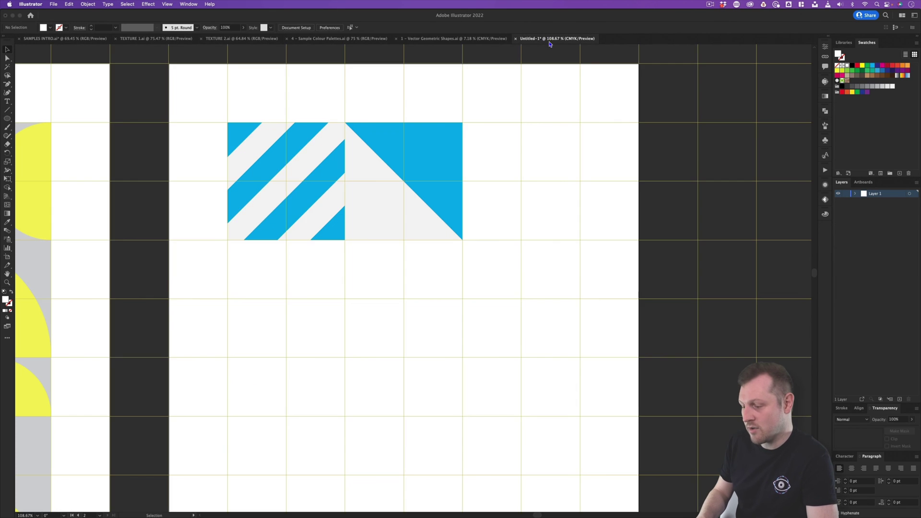
key(cmd+v)
drag(709, 278, 571, 195)
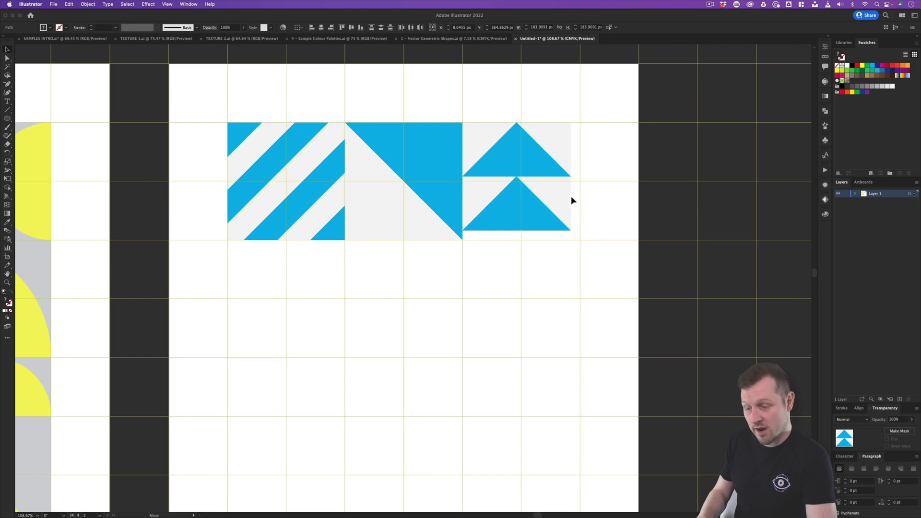
Fit the double-triangle tile to 200 x 200 px and rotate it 90° so the triangles point left.
drag(572, 231, 578, 113)
key(r)
key(v)
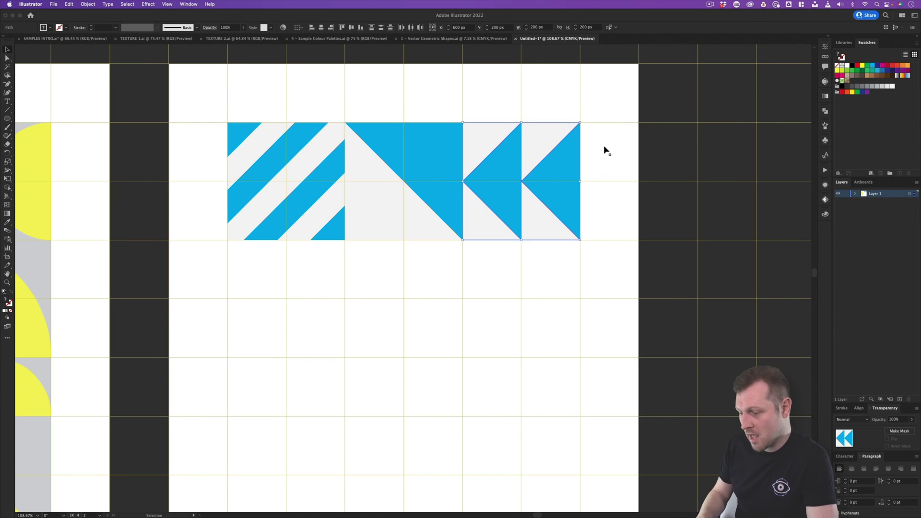
click(640, 206)
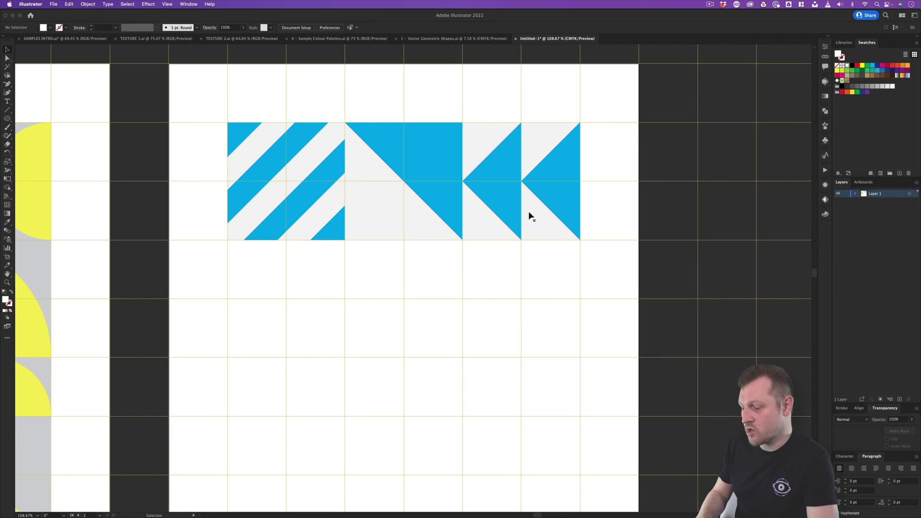
Duplicate the double-triangle tile to the start of the second row and rotate it 90° so the triangles point up.
drag(616, 156, 304, 279)
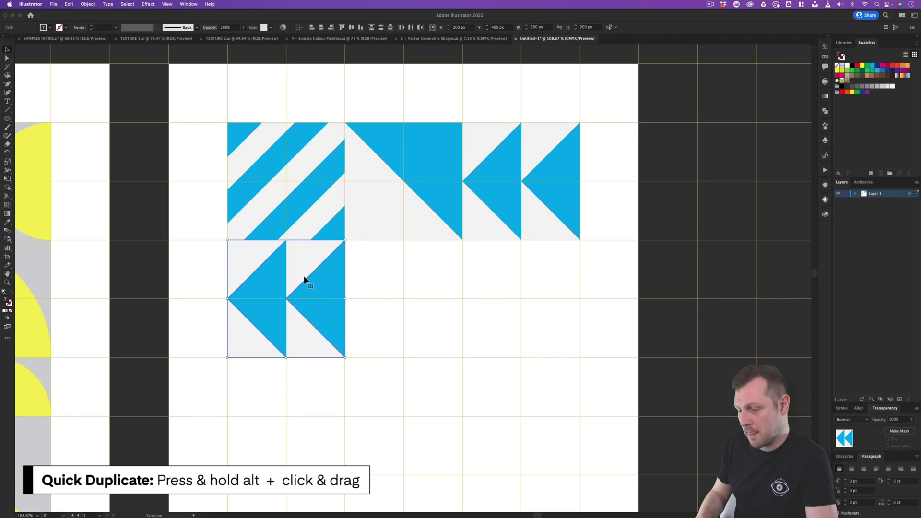
drag(385, 253, 358, 353)
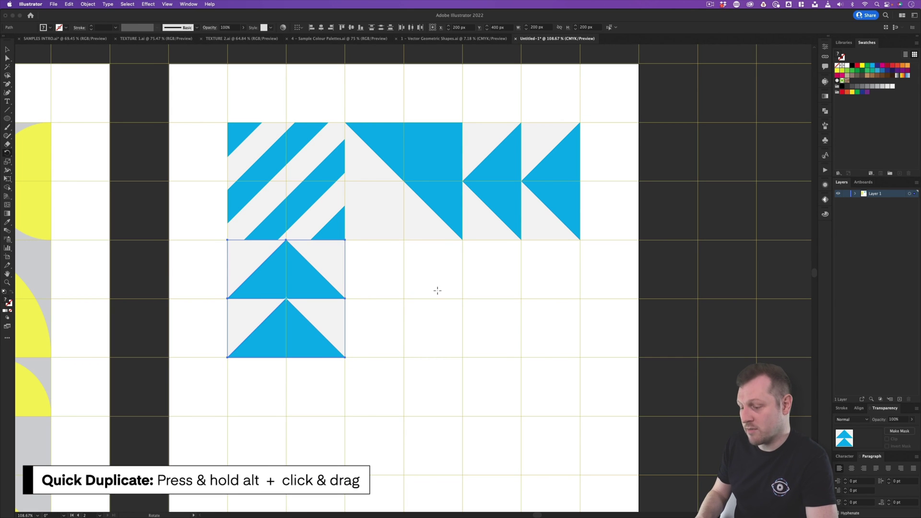
key(v)
Copy the full circle tile from the Single Shapes group and place it at 200 x 200 px in the middle of the second row.
click(456, 40)
drag(231, 84, 206, 113)
key(super+c)
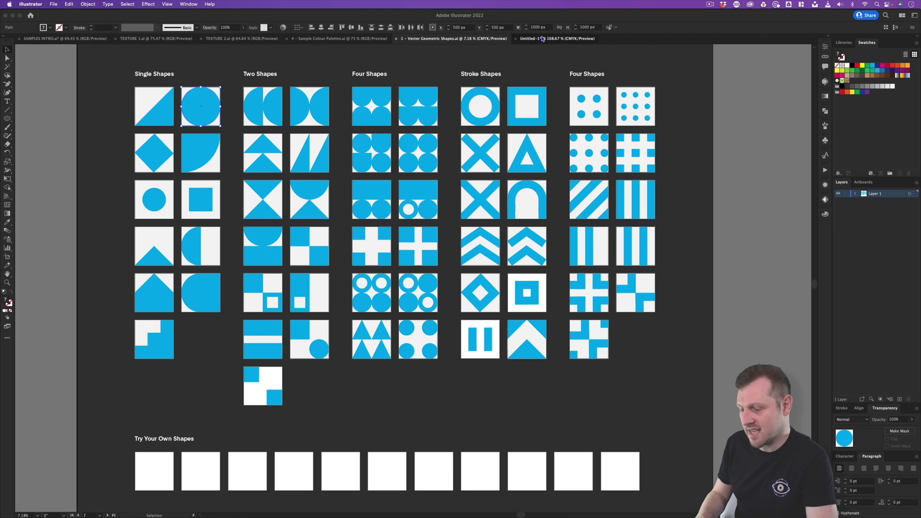
click(543, 39)
key(super+v)
drag(707, 278, 386, 262)
drag(455, 348, 465, 355)
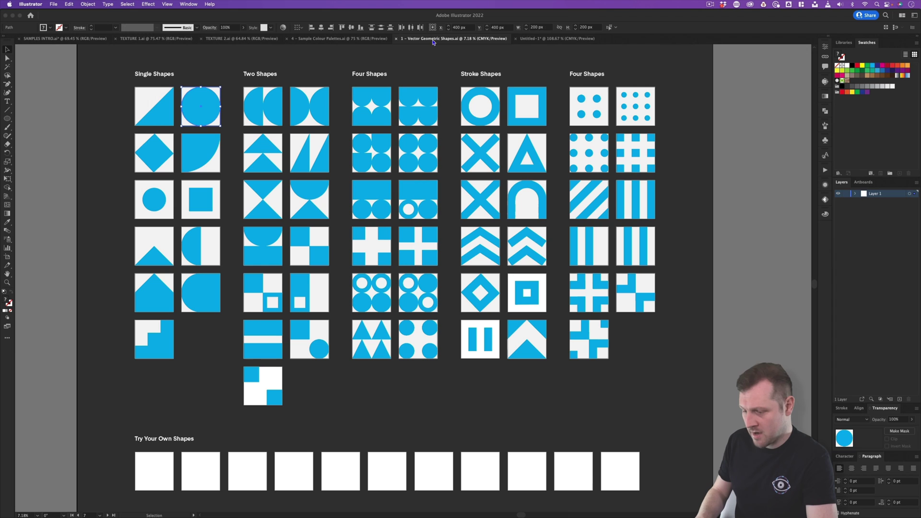
Copy the chevron tile from the end of the Stroke Shapes group and fit it to the last grid square of the second row.
click(438, 39)
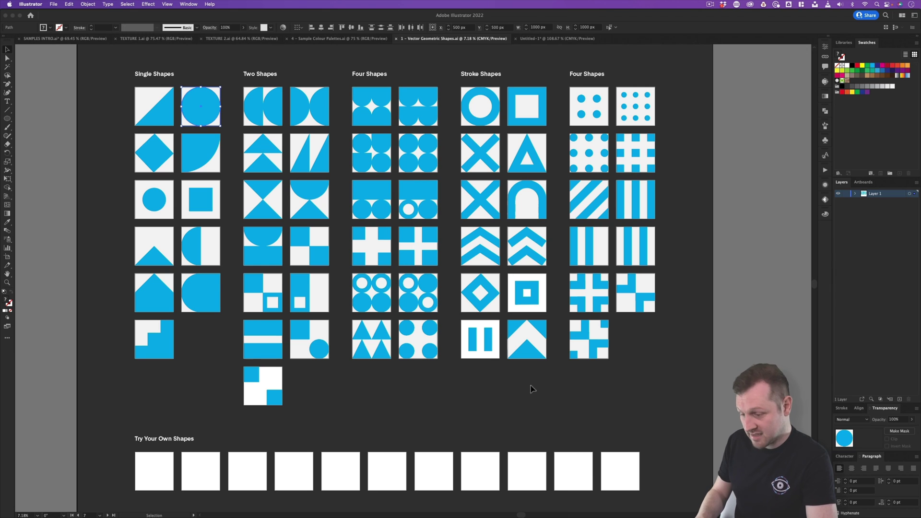
click(526, 356)
key(ctrl+c)
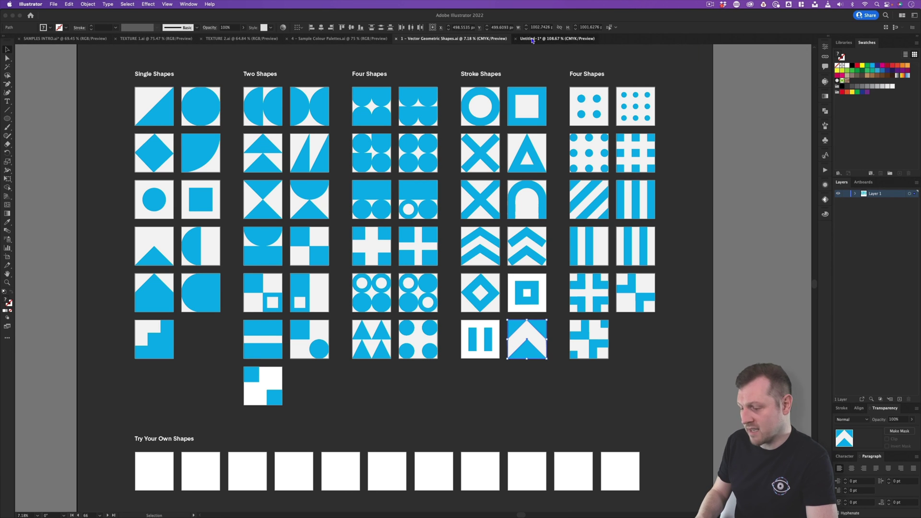
click(557, 38)
key(ctrl+v)
drag(708, 278, 508, 310)
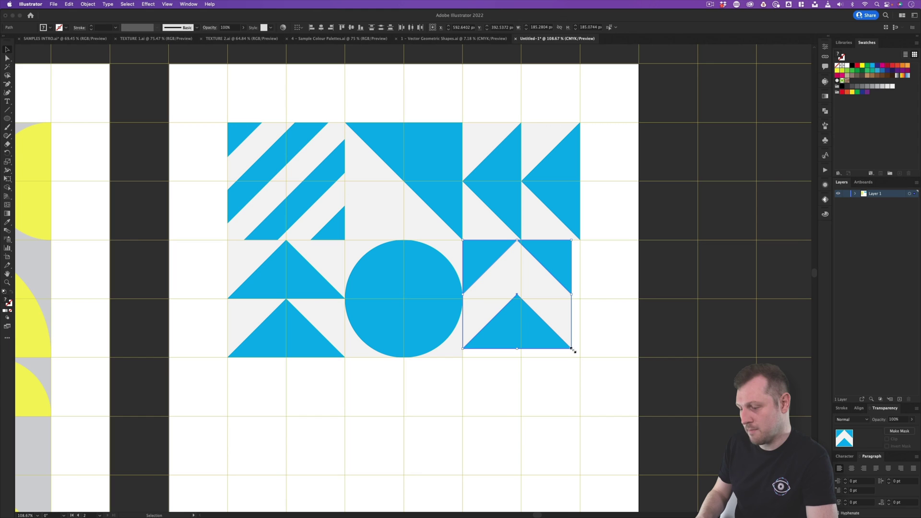
drag(573, 350, 581, 358)
click(609, 383)
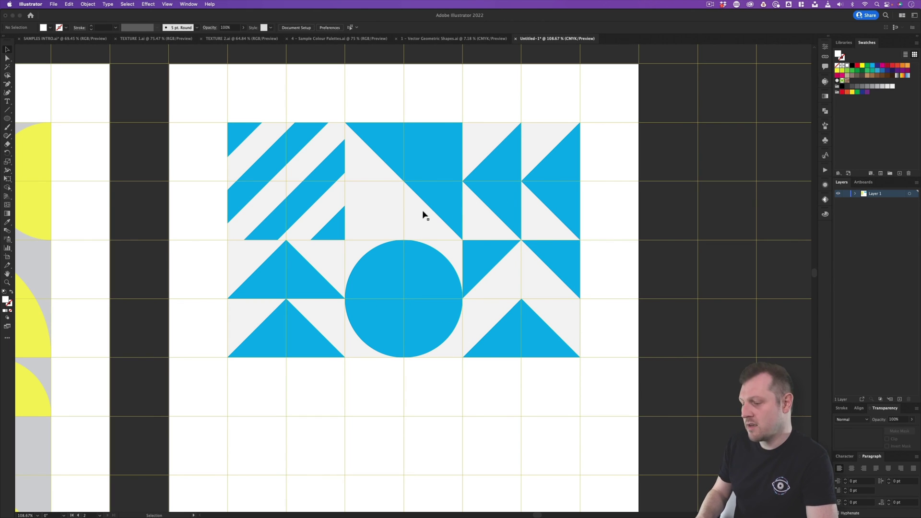
Duplicate the chevron tile to the start of the third row and rotate it 180°.
drag(526, 354, 297, 333)
key(r)
drag(345, 239, 206, 430)
key(v)
Complete the third row with copies of the diagonally split tile and the stripes tile, rotating the stripes 90°.
drag(429, 153, 430, 389)
drag(291, 164, 526, 399)
drag(562, 450, 436, 342)
Fill the fourth row with copies of the split, stripes and double-triangle tiles, rotating the stripes 90° and pointing the triangles right.
drag(447, 312, 329, 430)
drag(462, 335, 344, 453)
drag(330, 473, 327, 343)
drag(251, 222, 486, 457)
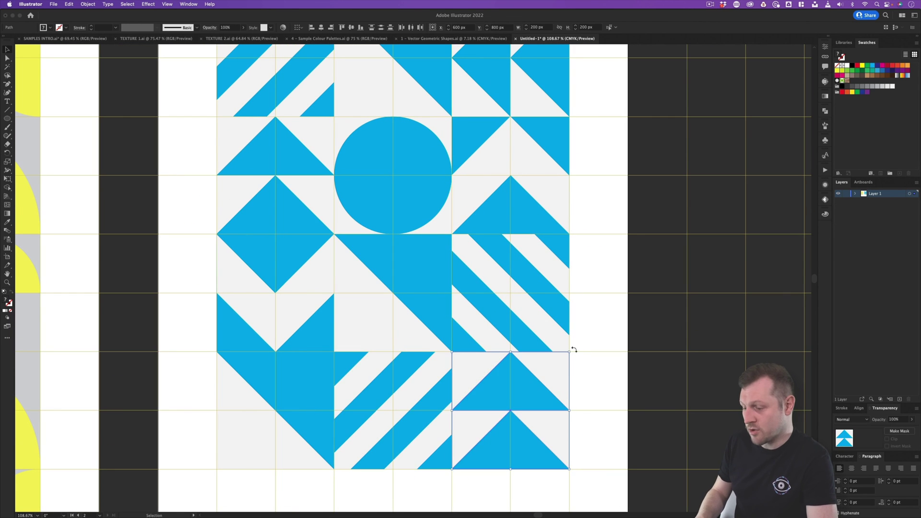
drag(574, 352, 572, 468)
Fill the fifth row with copies of the upward double-triangle tile, the diagonally split tile and the circle tile.
drag(482, 209, 257, 188)
drag(504, 360, 330, 447)
drag(384, 396, 271, 340)
drag(372, 361, 461, 448)
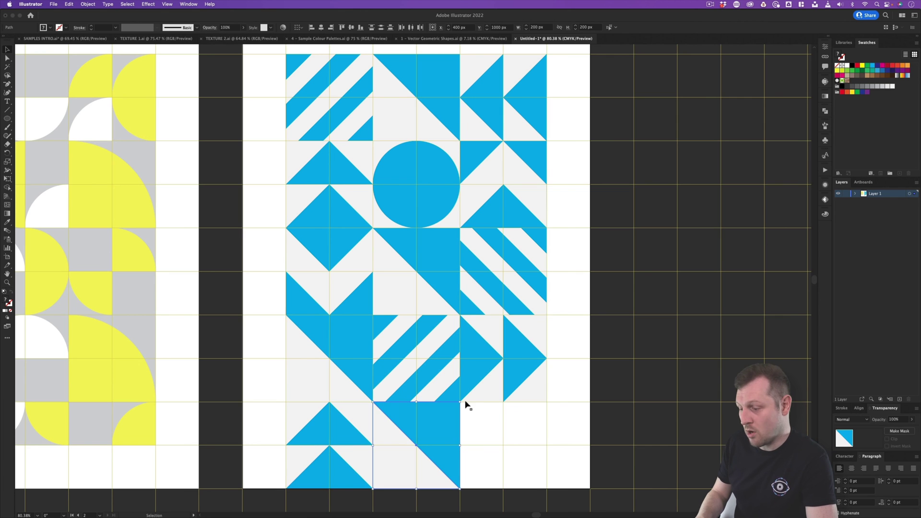
drag(440, 208, 528, 469)
key(super+0)
click(555, 320)
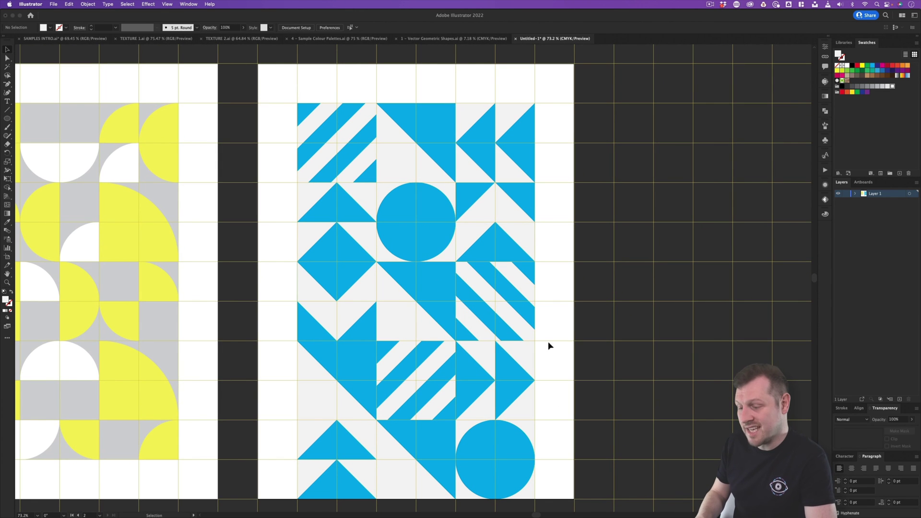
Extend the second artboard's lower edge by one grid row, to a height of 1200 px.
scroll(446, 398, down, 3)
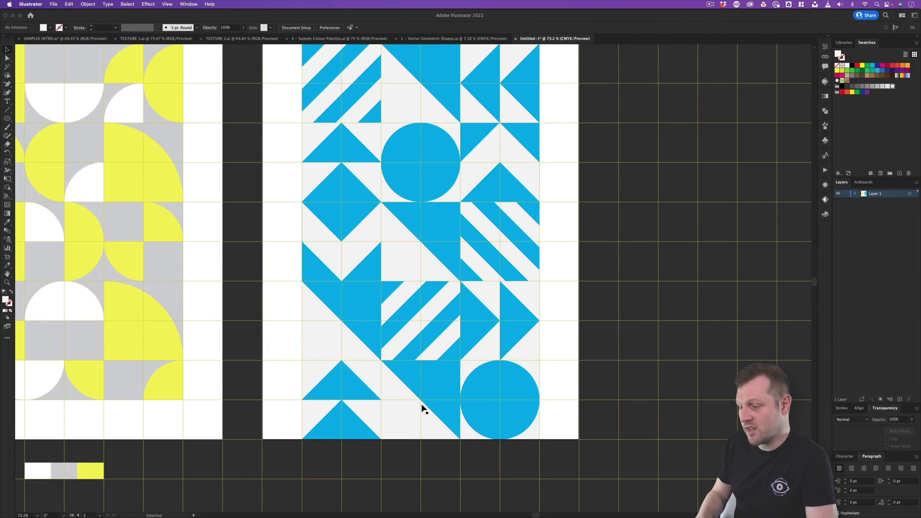
click(8, 257)
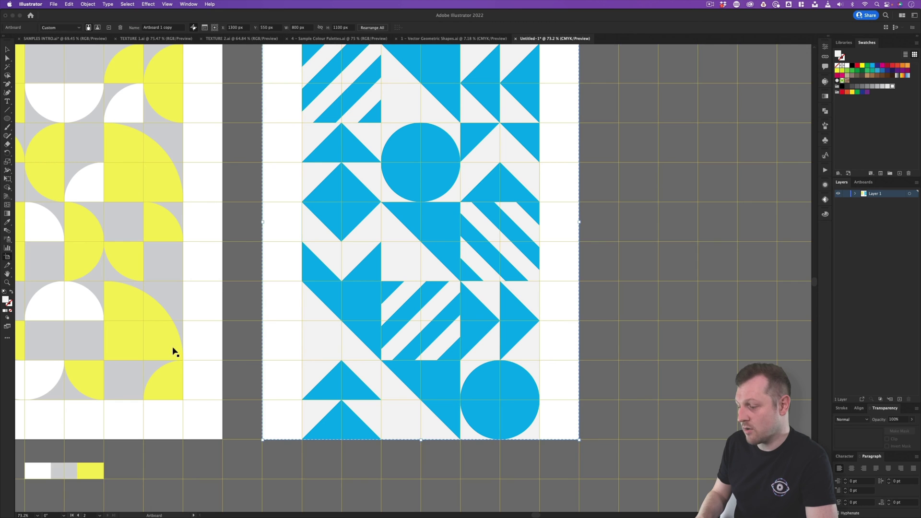
drag(423, 440, 422, 479)
key(v)
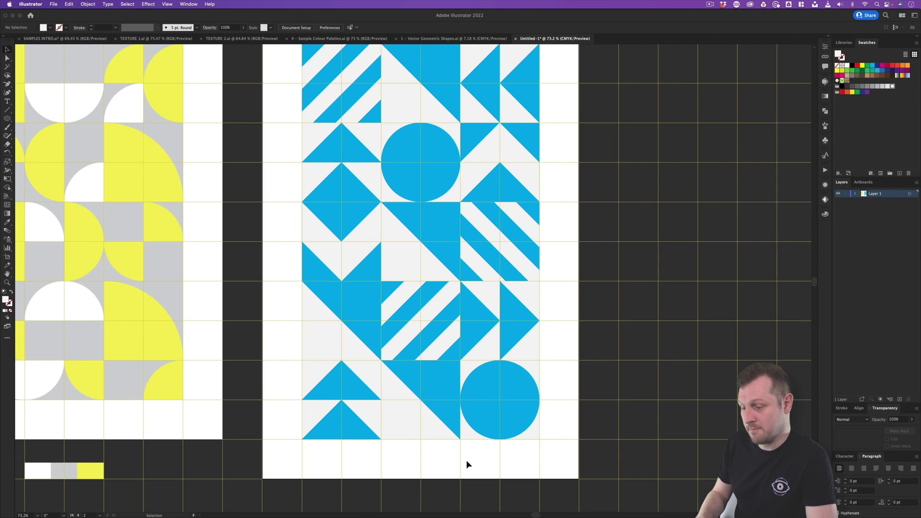
Copy the off-white, teal, yellow and purple swatch row from the sample colour palettes document and place it below the second artboard.
drag(481, 221, 448, 214)
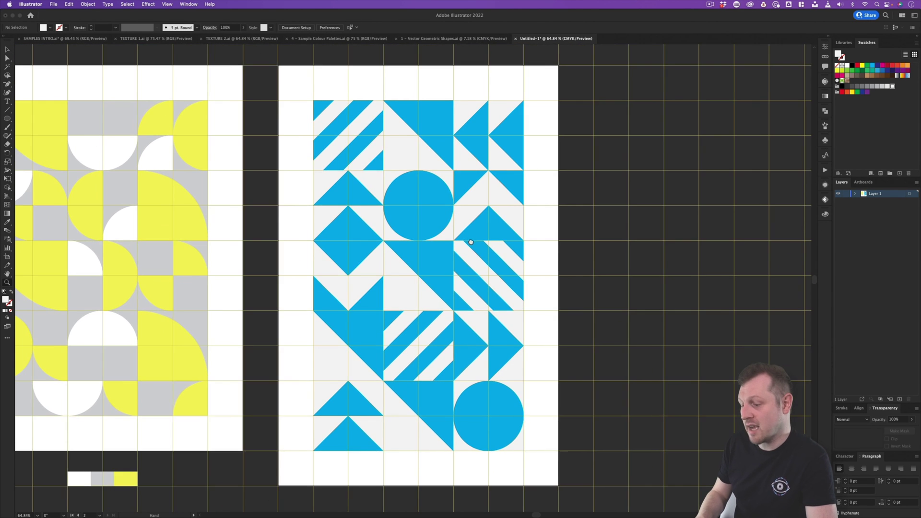
drag(472, 242, 478, 245)
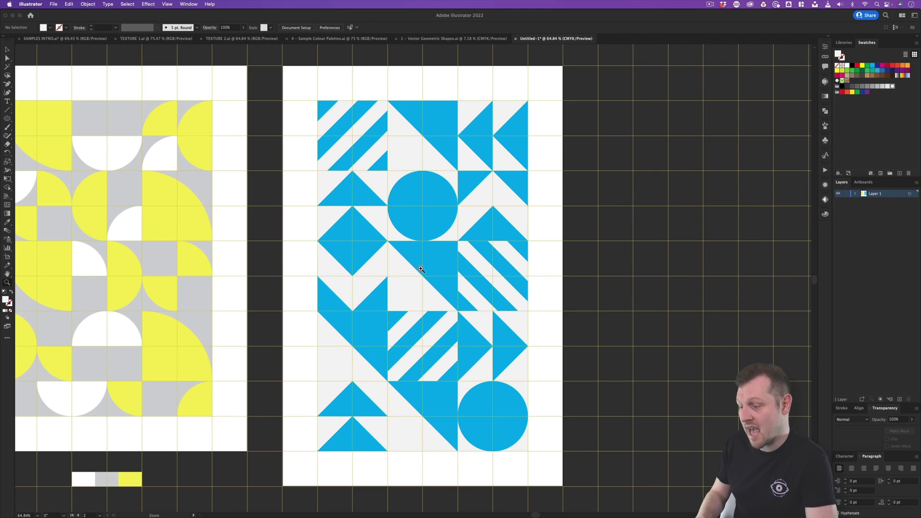
scroll(421, 270, up, 2)
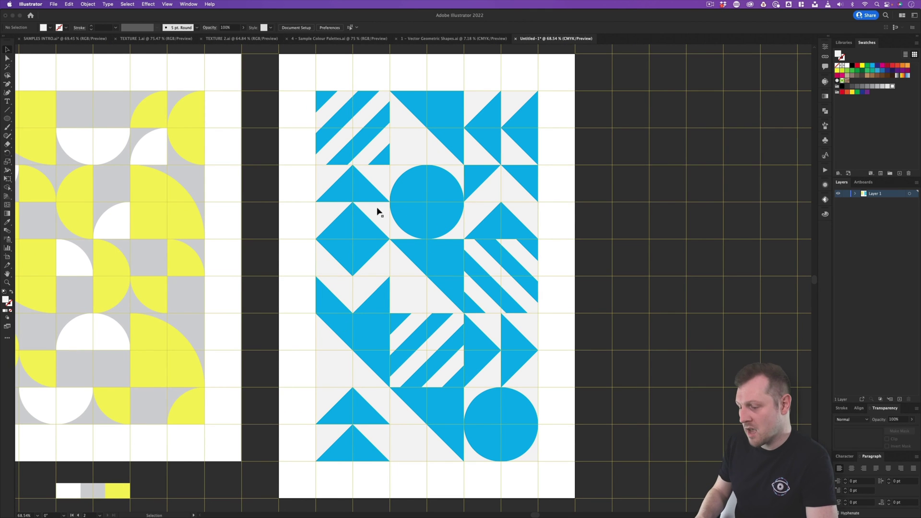
click(325, 39)
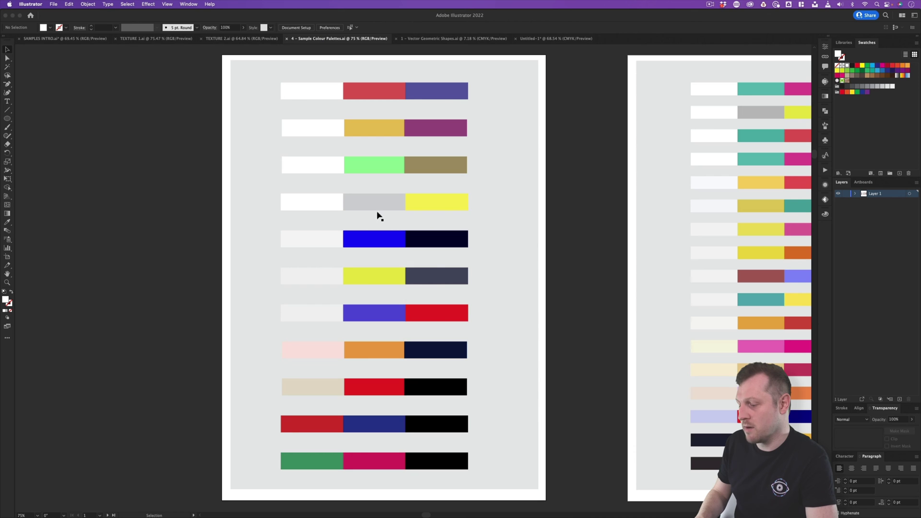
drag(663, 232, 405, 212)
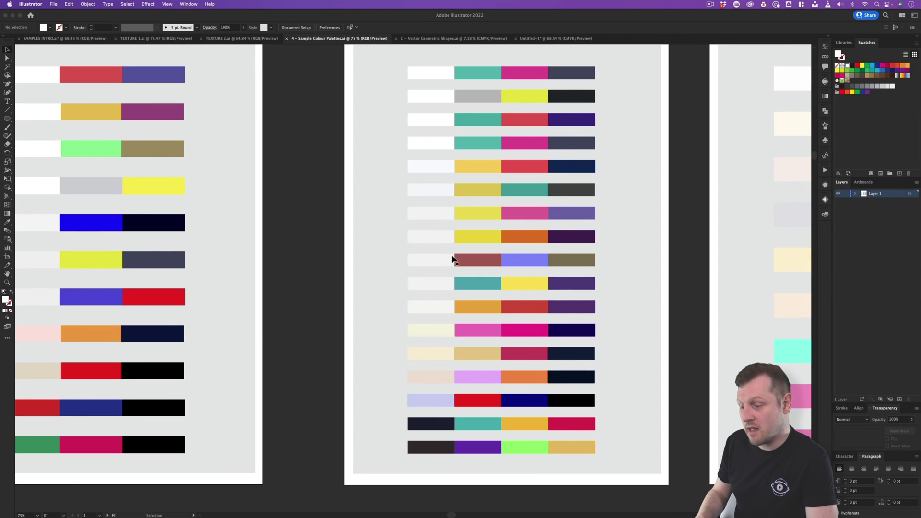
drag(617, 281, 527, 286)
key(super+z)
click(565, 286)
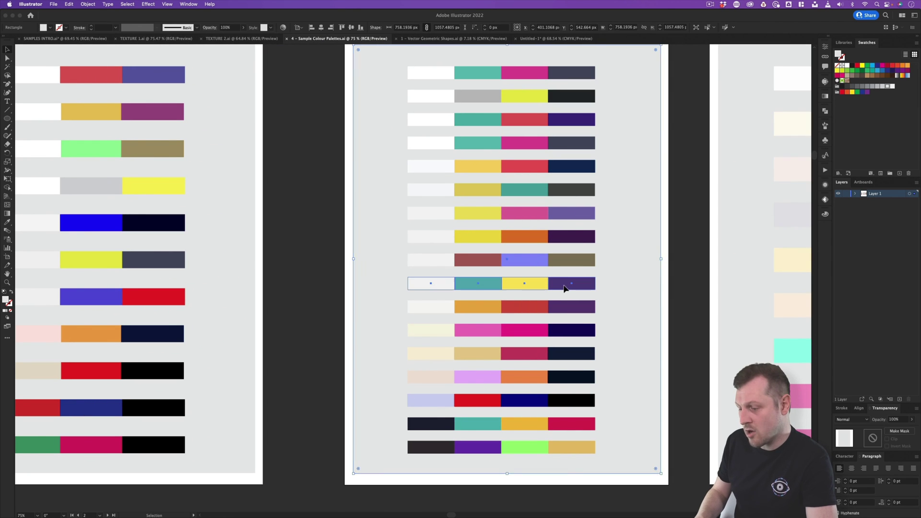
drag(550, 48, 430, 368)
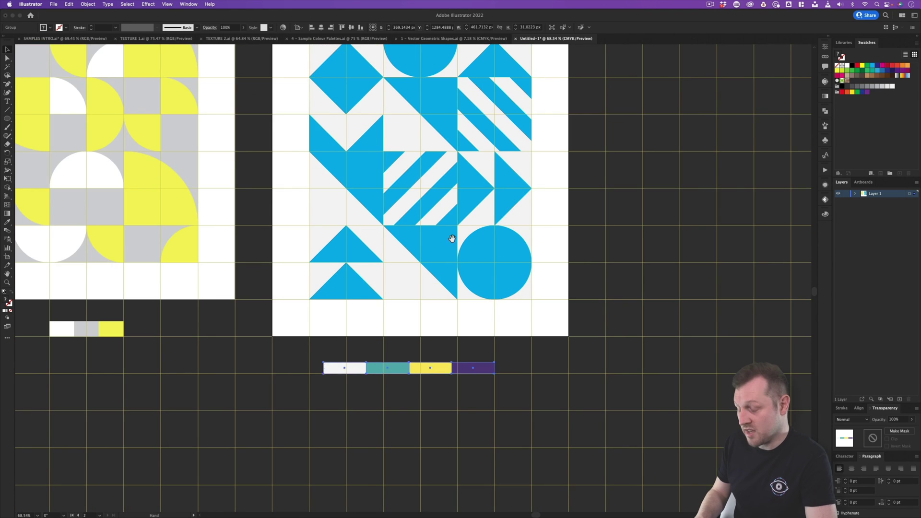
Recolour the upper half-tile in row one, the circle tile's background, the chevron, both lower stripes, the upward triangles and the last circle with the palette's yellow.
scroll(450, 240, up, 5)
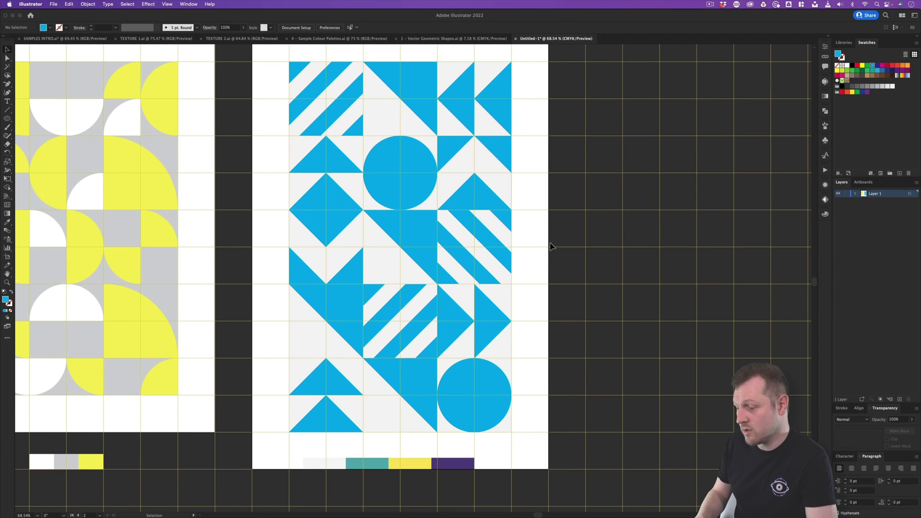
key(a)
click(425, 84)
shift+click(335, 157)
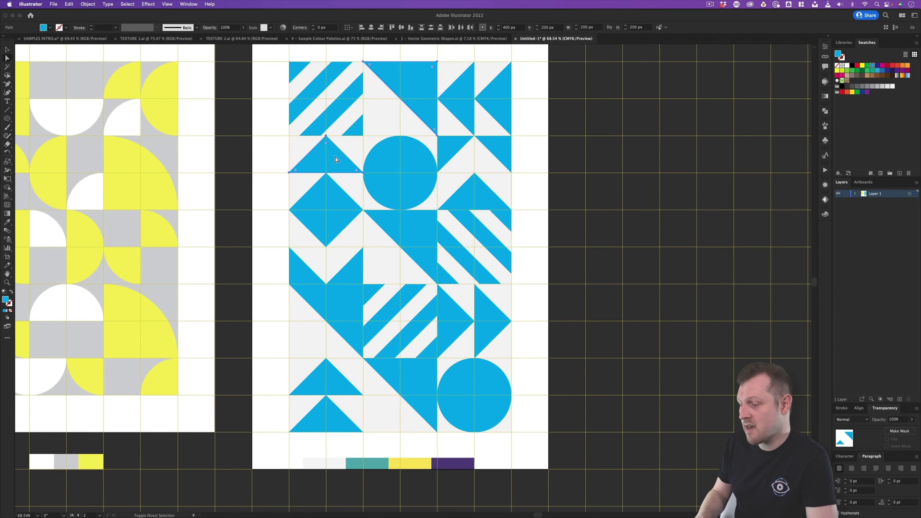
shift+click(400, 172)
shift+click(475, 192)
shift+click(349, 243)
shift+click(507, 217)
shift+click(484, 237)
shift+click(460, 255)
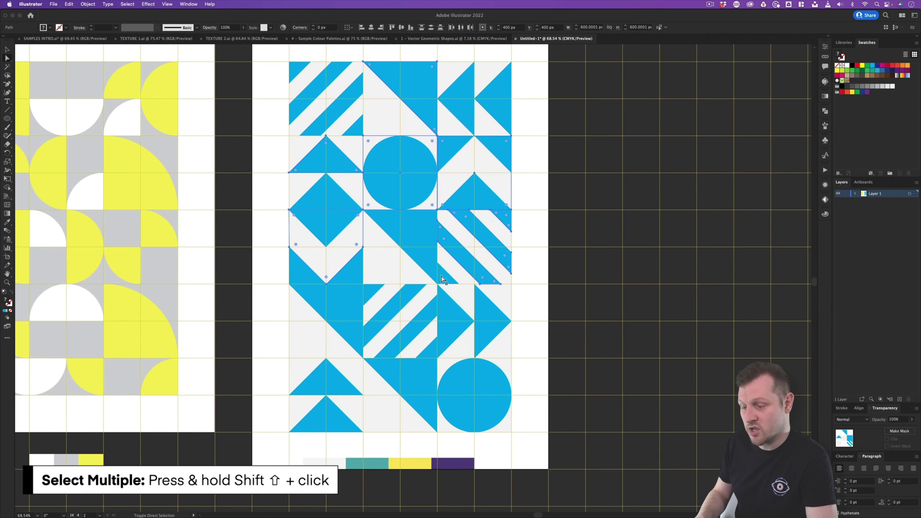
shift+click(445, 275)
shift+click(372, 293)
shift+click(390, 309)
shift+click(341, 382)
shift+click(464, 383)
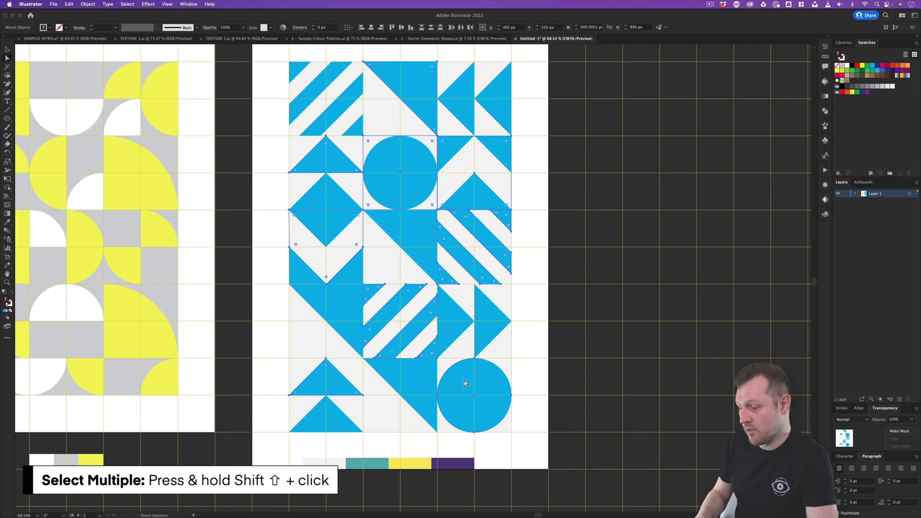
key(i)
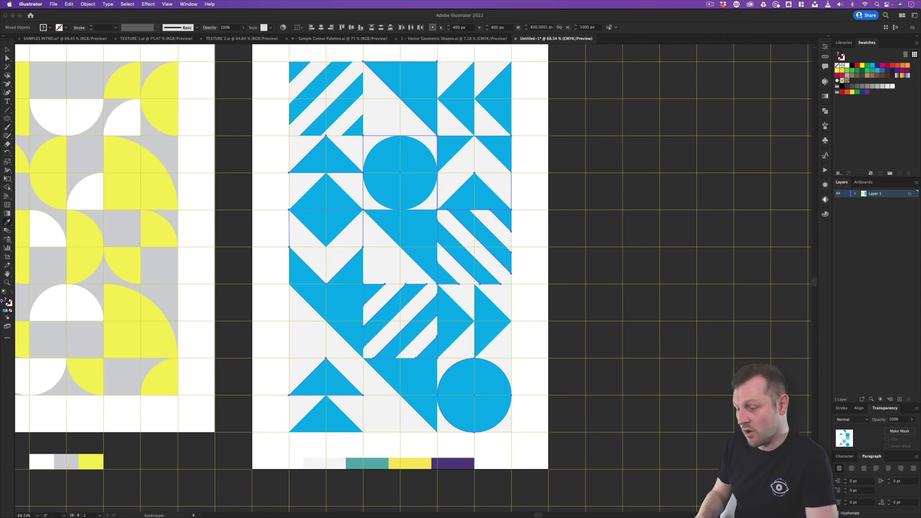
click(418, 465)
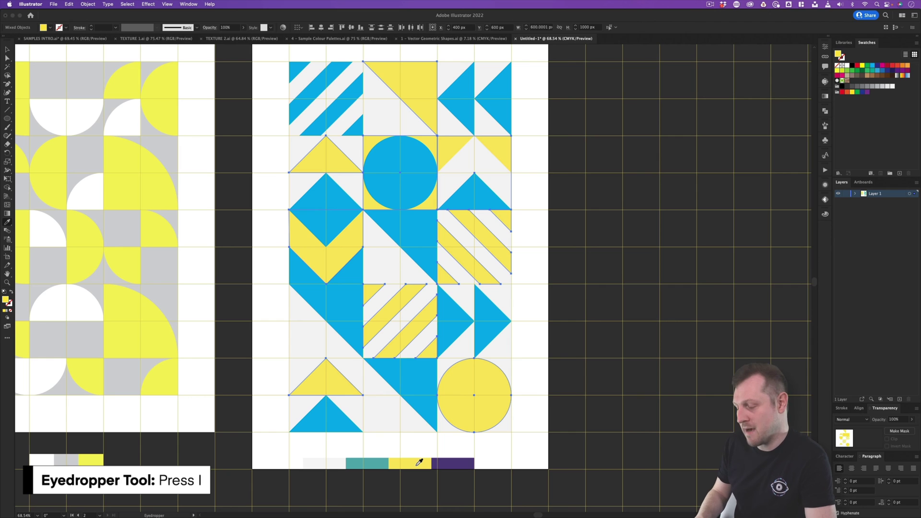
Recolour the backgrounds of the first, third and last tiles, the middle split triangle, lower upward triangles, right-hand arrow and fourth-row lower half with the palette's purple.
key(v)
key(a)
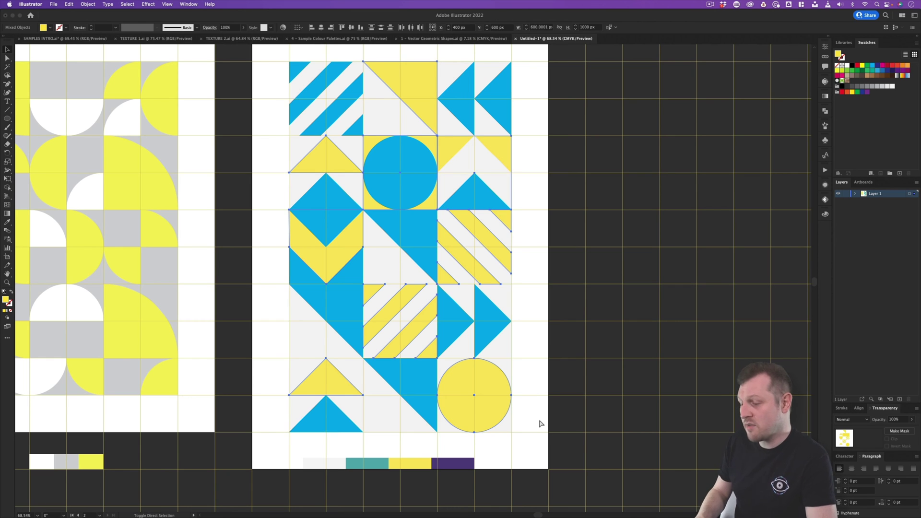
click(486, 77)
shift+click(310, 73)
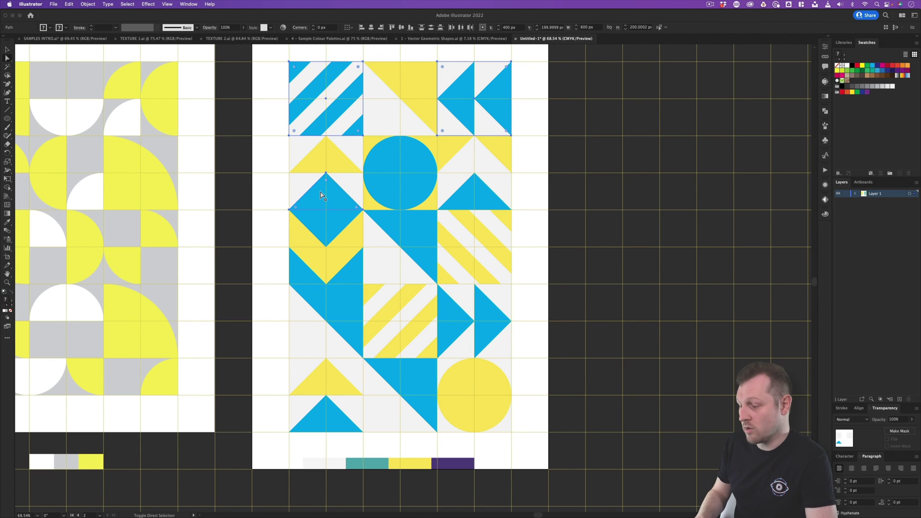
shift+click(431, 255)
shift+click(489, 312)
shift+click(310, 333)
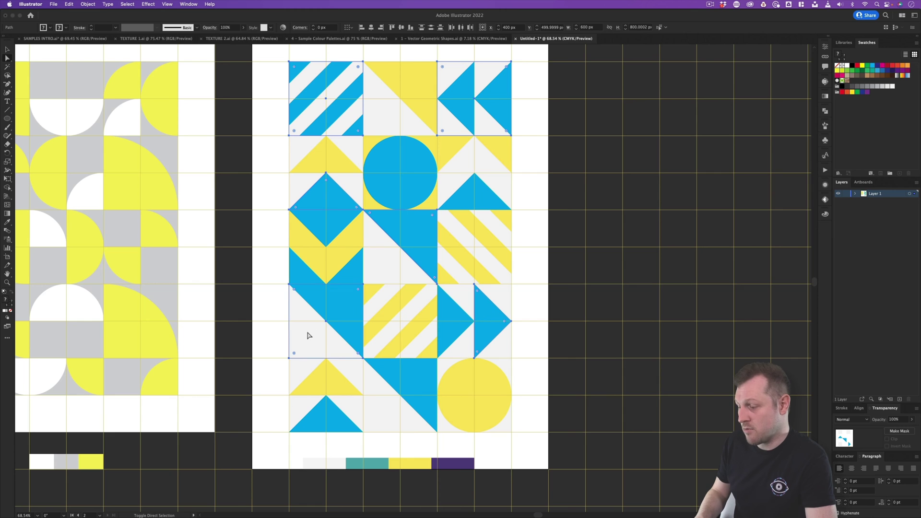
shift+click(326, 418)
shift+click(448, 395)
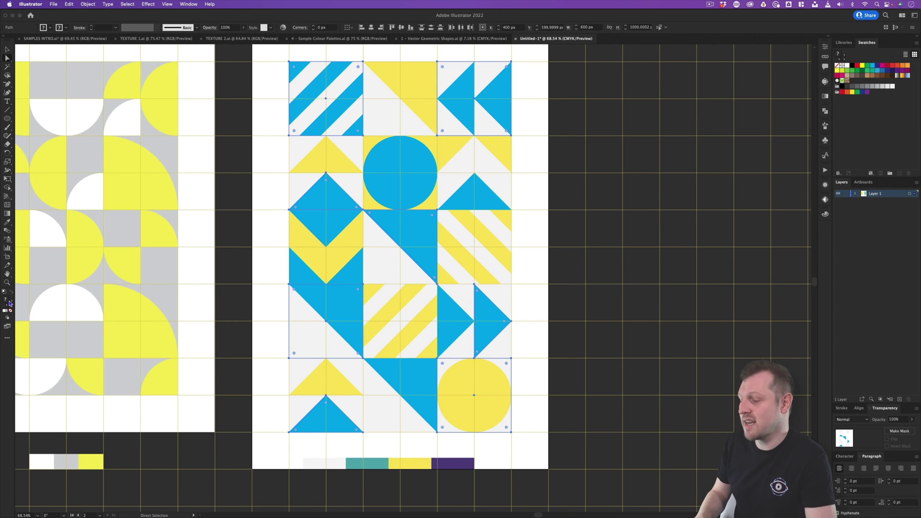
key(i)
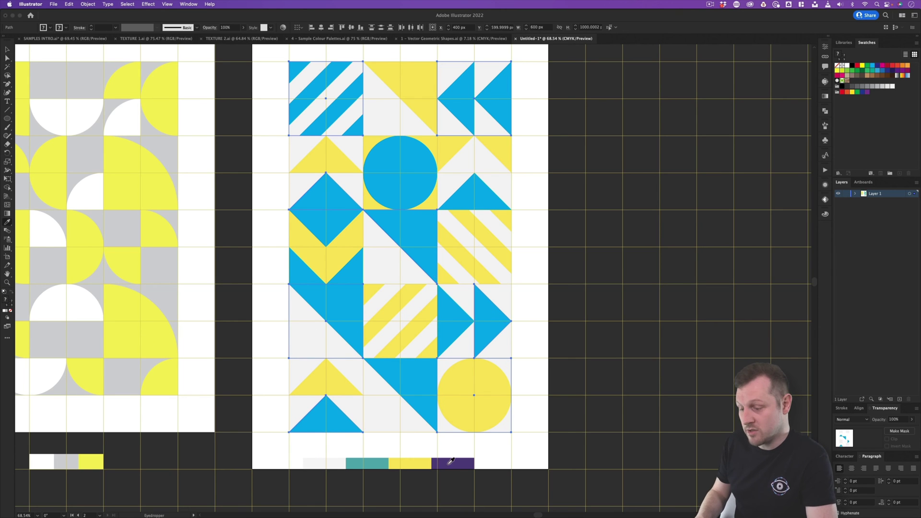
click(450, 461)
Fill the top row's outer left-pointing triangle, the fourth-row split tile's upper half and the right-pointing arrows' background with the palette's teal.
super+click(492, 98)
shift+super+click(343, 307)
shift+super+click(464, 299)
click(368, 463)
Fill the triangle above the chevron, the fourth row's first arrow, the top row's inner left-pointing triangle and the last split tile's upper half with off-white.
super+click(335, 224)
shift+super+click(456, 321)
click(324, 463)
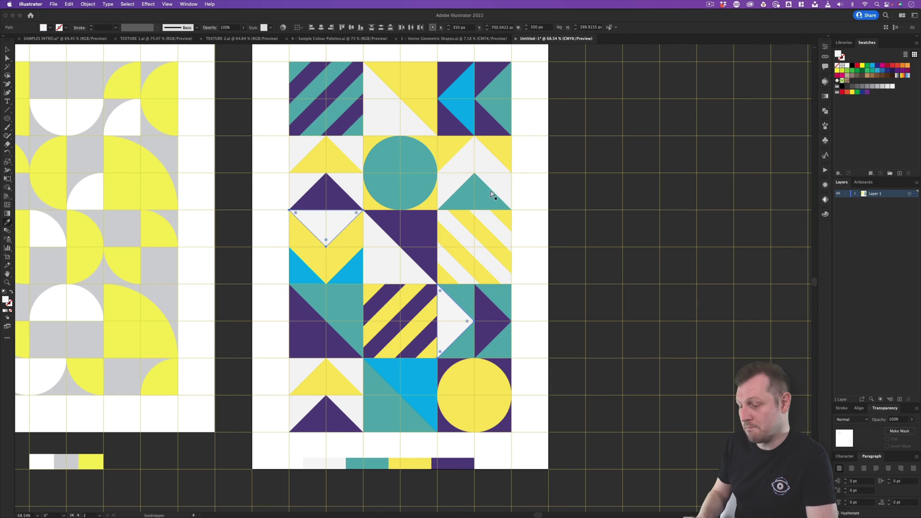
super+click(462, 98)
click(475, 159)
super+click(417, 377)
click(453, 274)
Fill the two corner triangles beneath the third-row chevron with teal sampled from the tile below.
super+click(302, 271)
shift+super+click(350, 271)
click(344, 307)
super+click(600, 298)
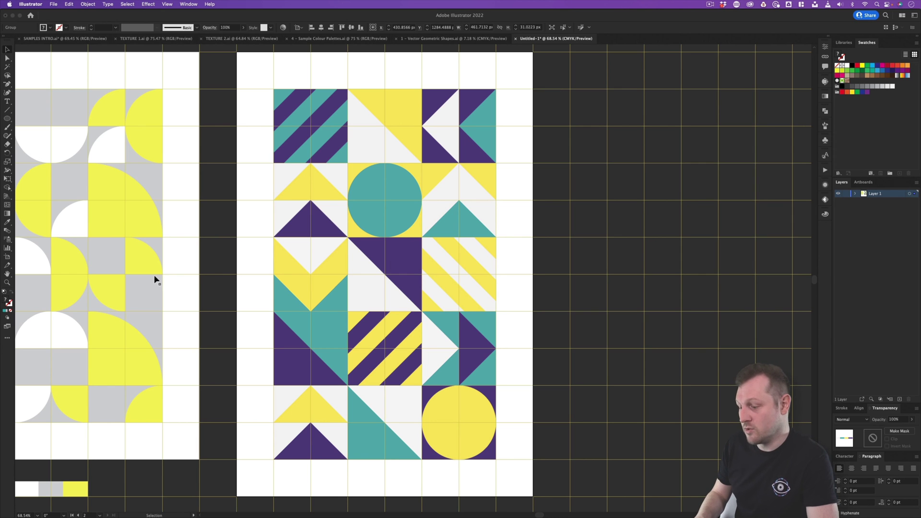
Duplicate the second artboard with its artwork to its right and scale the copied pattern to half size from its upper-left corner.
click(7, 259)
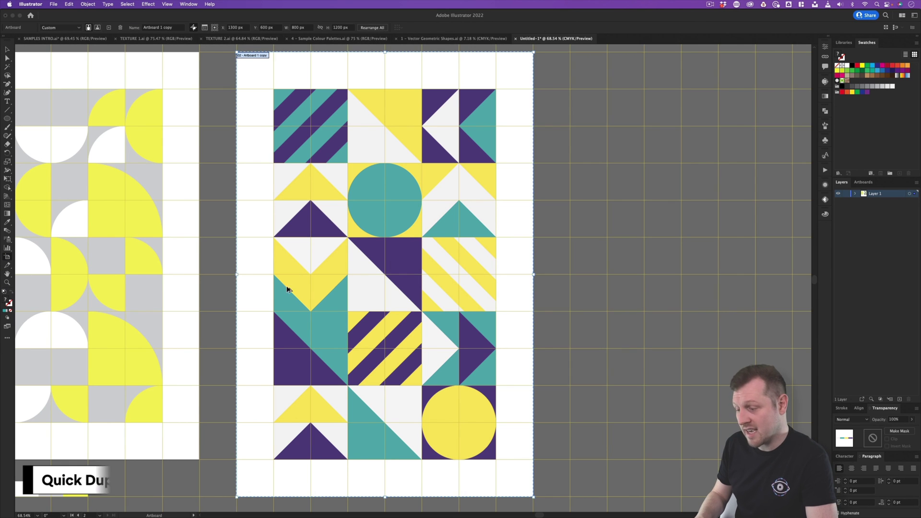
drag(288, 288, 620, 287)
drag(669, 246, 525, 249)
key(v)
drag(662, 413, 572, 271)
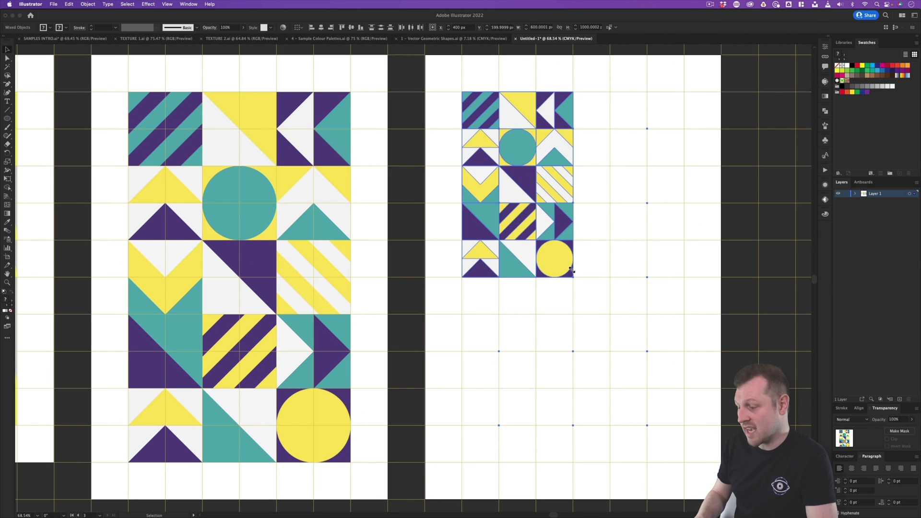
click(640, 231)
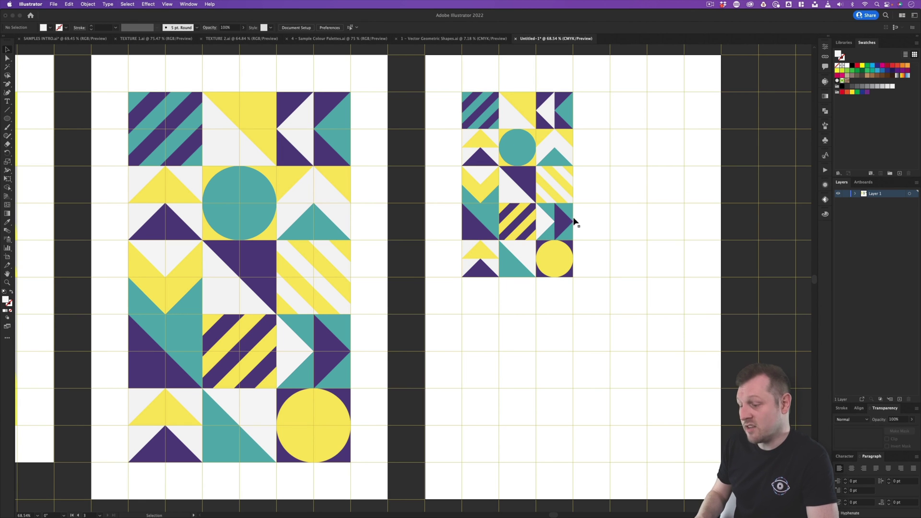
Duplicate the half-size pattern alongside and below itself to fill the third artboard with a two-by-two repeat.
drag(658, 231, 491, 232)
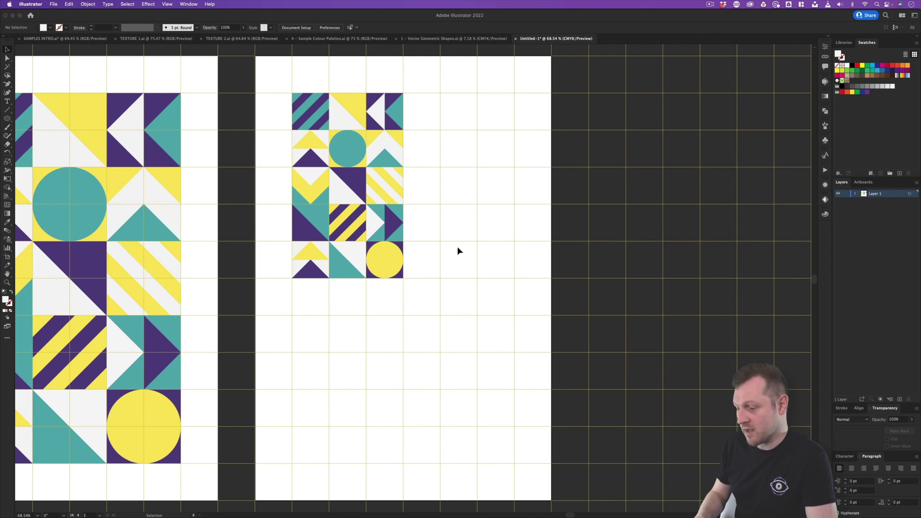
drag(278, 83, 497, 269)
drag(282, 82, 499, 288)
drag(498, 111, 514, 299)
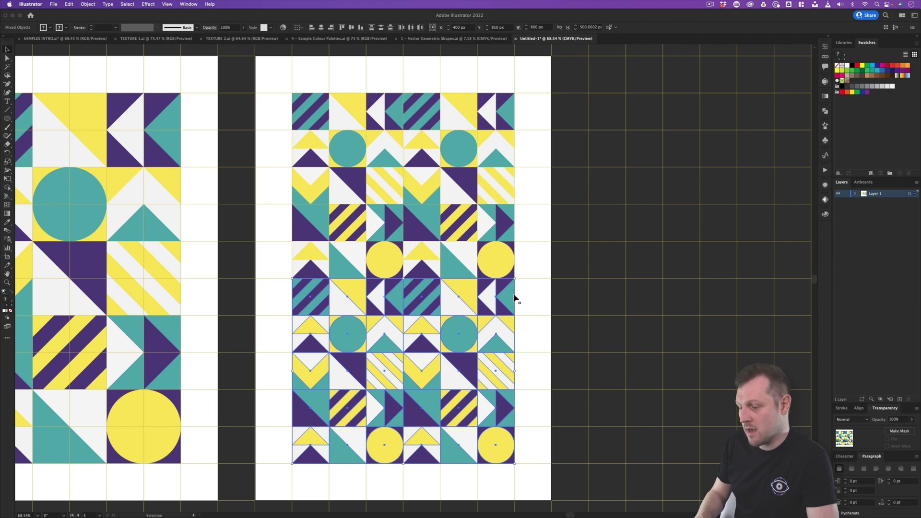
Hide the grid and examine the finished patterns on all three artboards.
key(super+apostrophe)
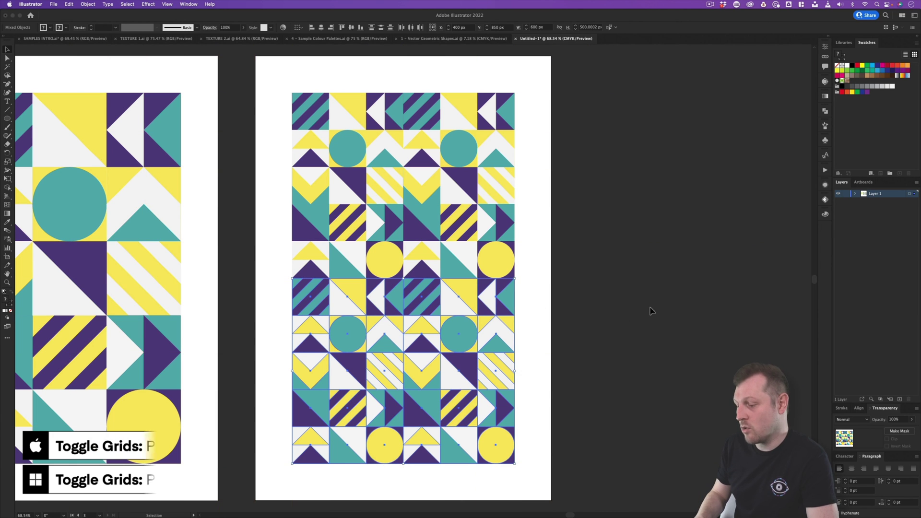
click(649, 309)
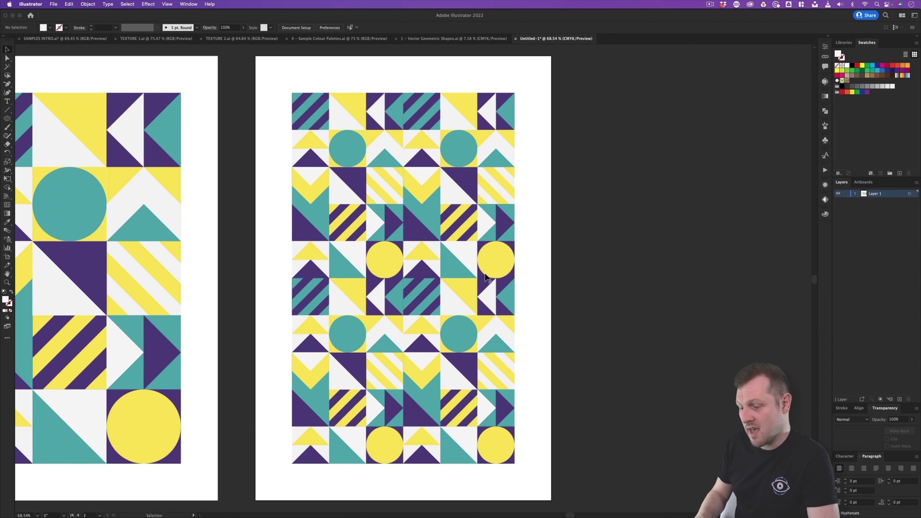
key(z)
drag(465, 269, 523, 281)
key(space)
drag(387, 276, 415, 264)
key(space)
key(v)
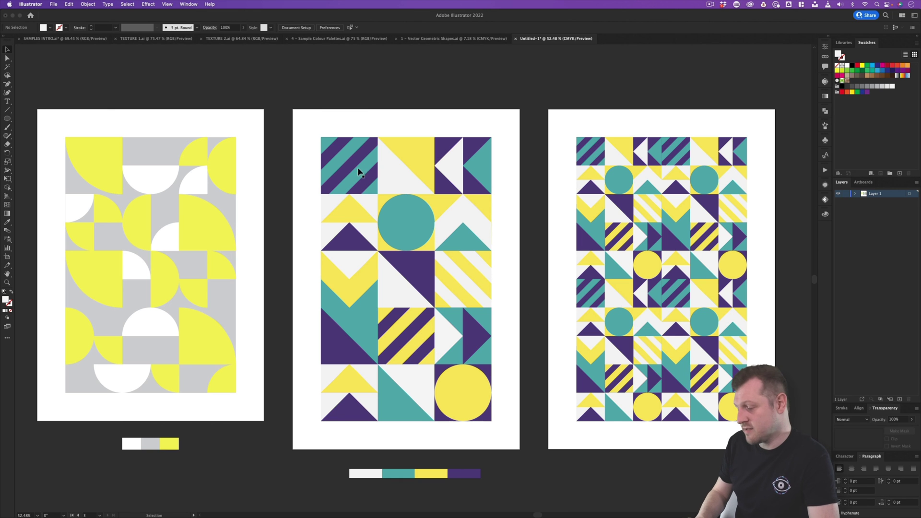
drag(143, 278, 251, 278)
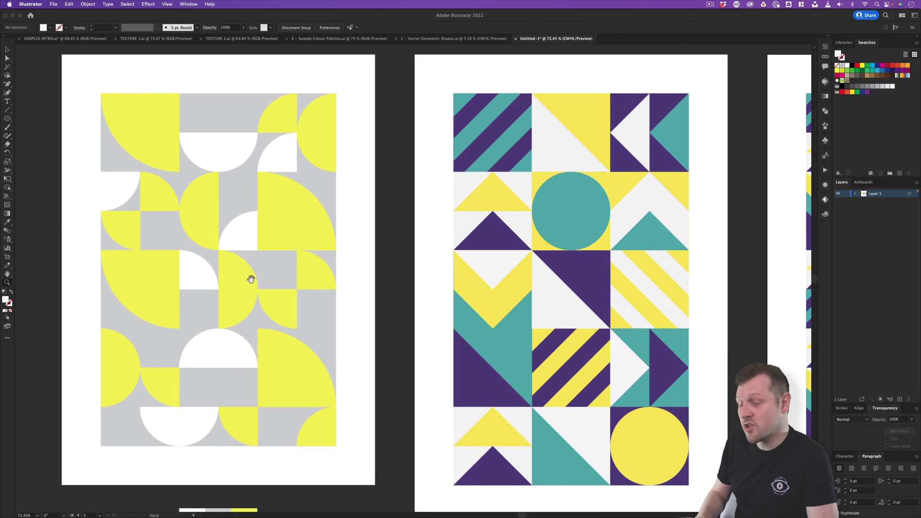
drag(486, 242, 270, 230)
scroll(612, 230, right, 4)
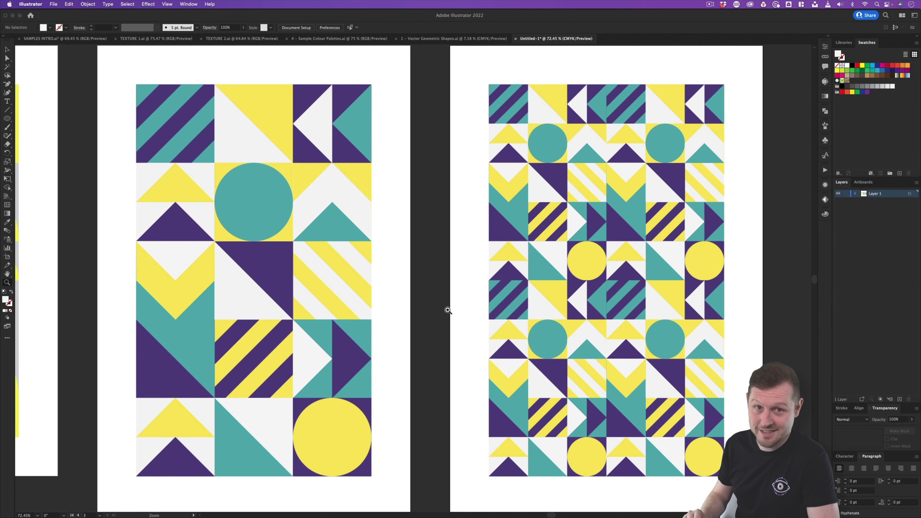
Show the grid again over the three artboards.
key(super+apostrophe)
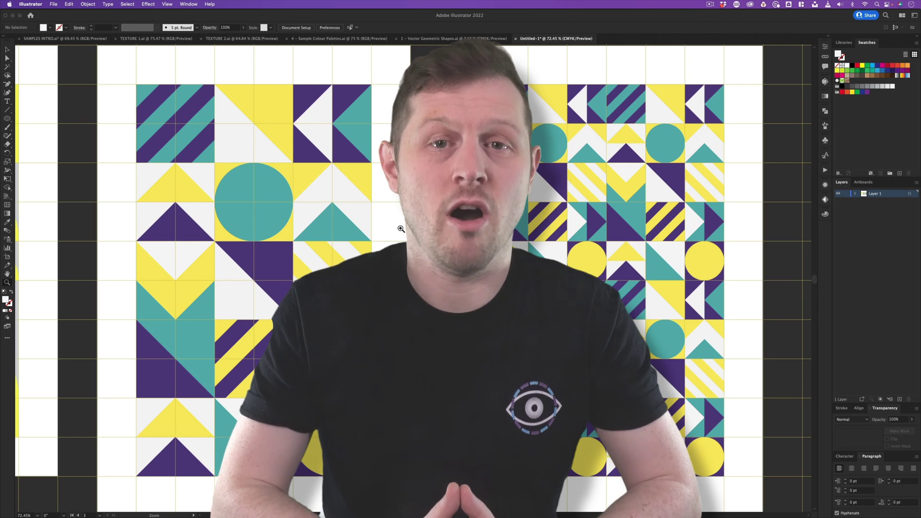
drag(401, 229, 452, 233)
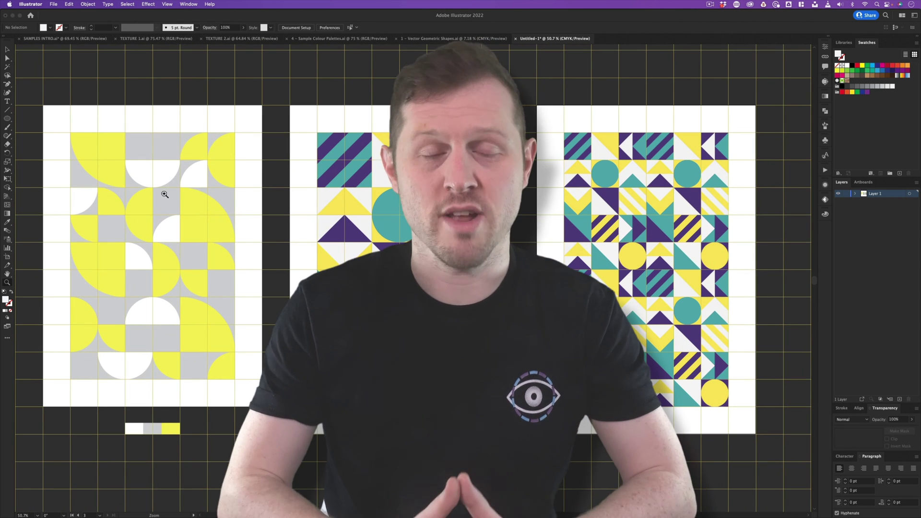
Move the yellow-and-white striped tile on the second artboard 200 px right and 200 px up, off its cell in the pattern.
key(v)
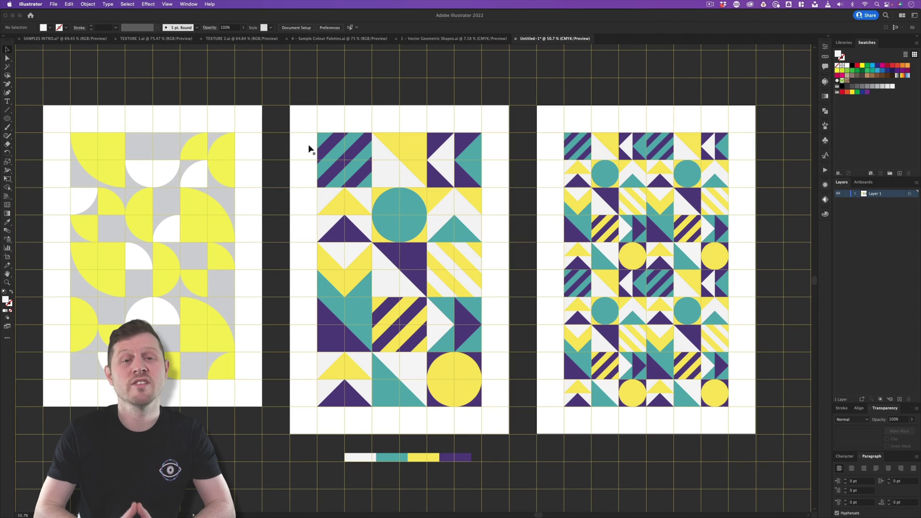
mouse_move(365, 188)
mouse_down()
mouse_move(364, 133)
mouse_move(350, 179)
mouse_move(360, 180)
mouse_up()
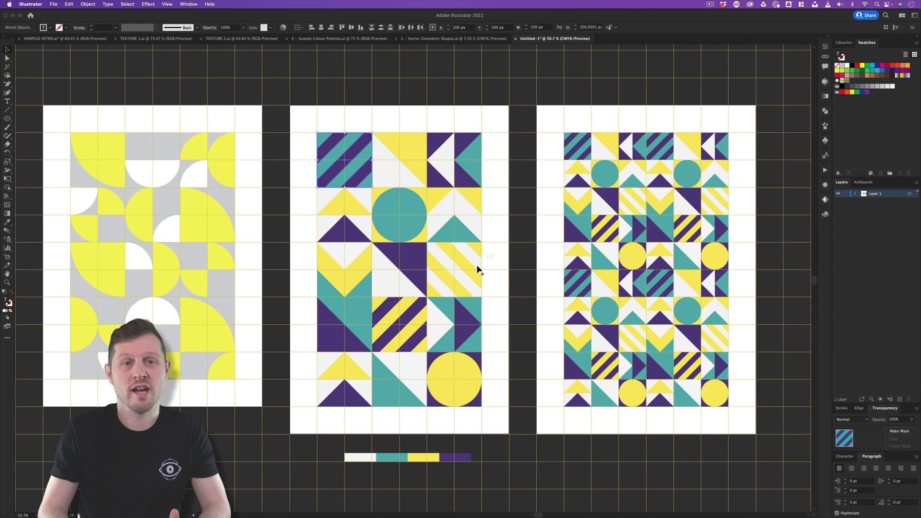
click(433, 292)
key(Right)
key(Right)
key(Up)
key(Up)
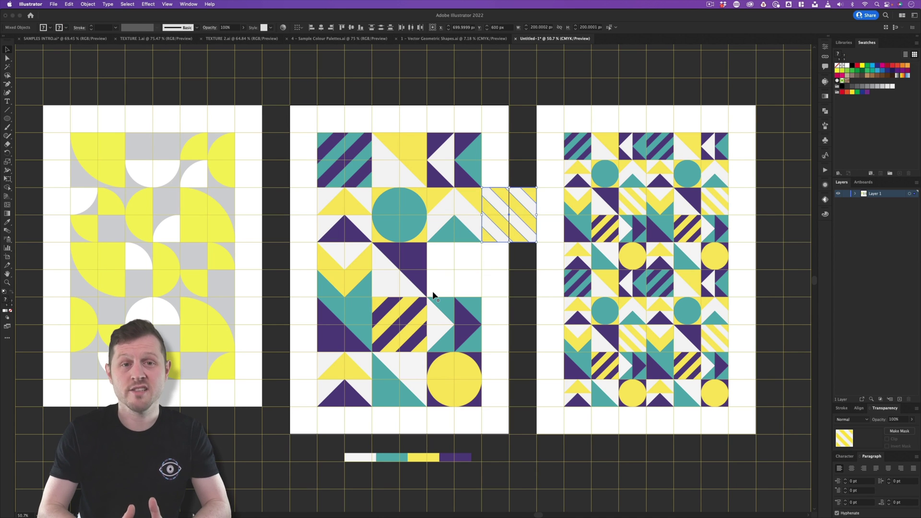
Return the yellow-and-white striped tile to the empty cell in the third row of the second artboard's pattern and deselect it.
key(shift+Down)
key(shift+Down)
key(shift+Down)
key(shift+Down)
key(shift+Down)
key(shift+Down)
key(shift+Down)
key(shift+Down)
key(shift+Down)
key(shift+Down)
key(shift+Left)
key(shift+Left)
key(shift+Left)
key(shift+Left)
key(shift+Left)
key(shift+Left)
key(shift+Left)
key(shift+Left)
key(shift+Left)
key(shift+Left)
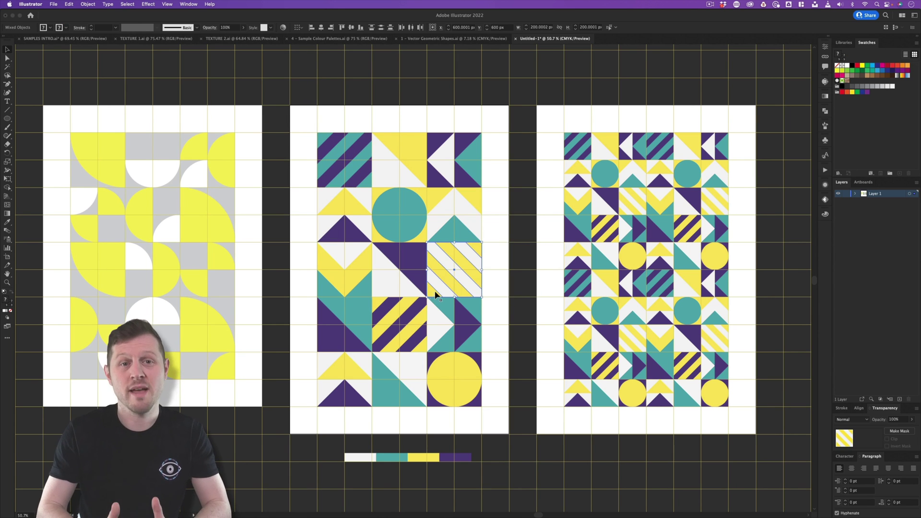
click(513, 267)
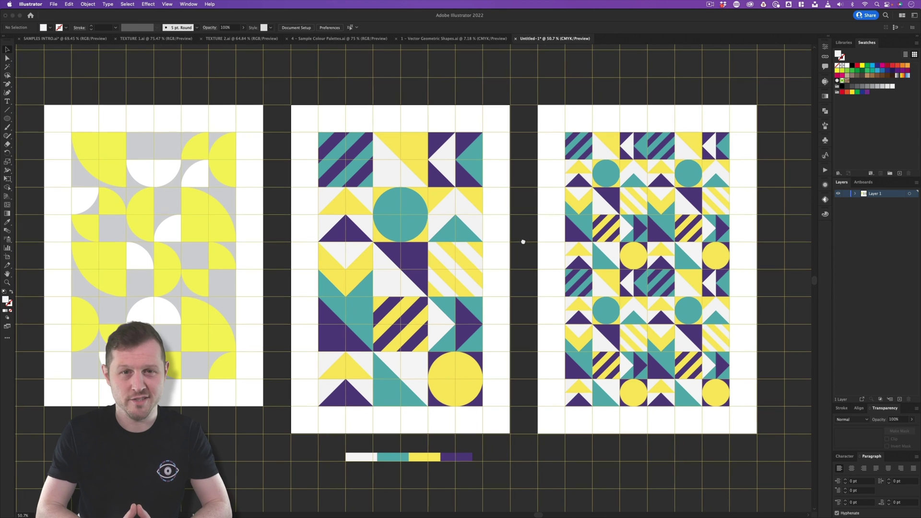
scroll(523, 242, left, 1)
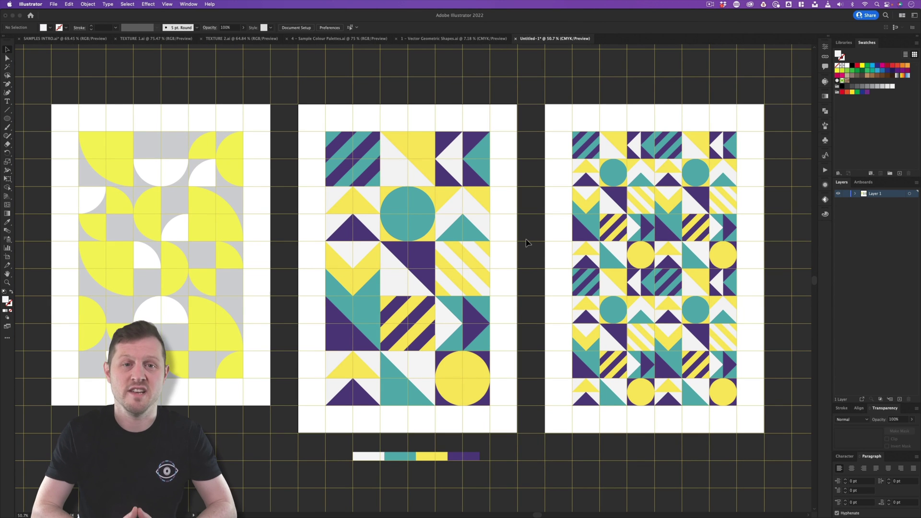
click(233, 267)
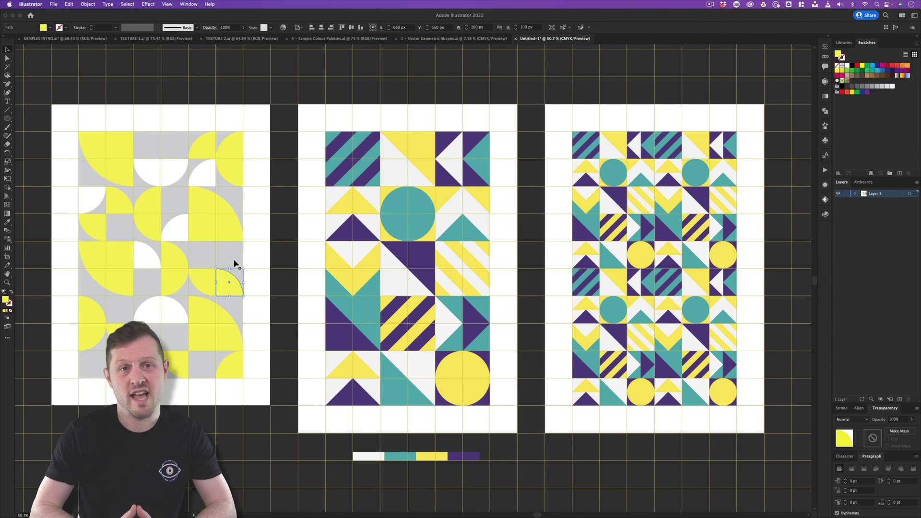
click(170, 260)
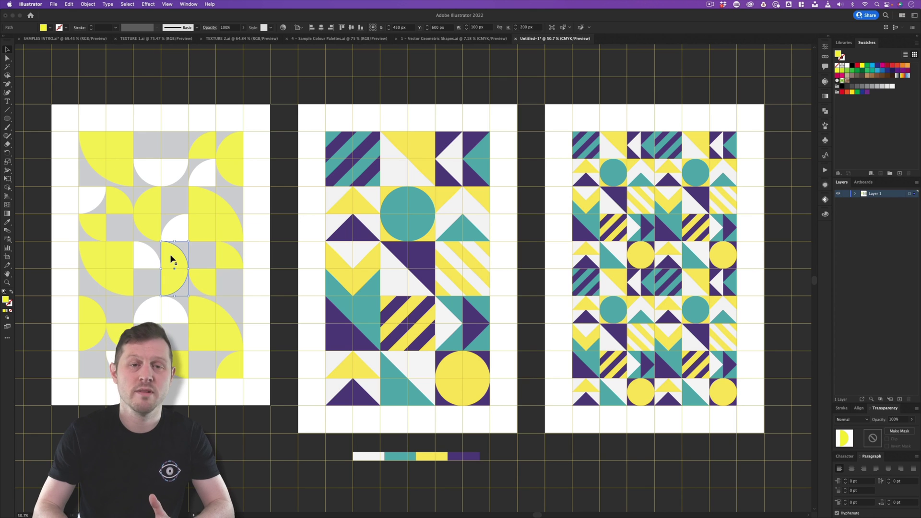
click(177, 173)
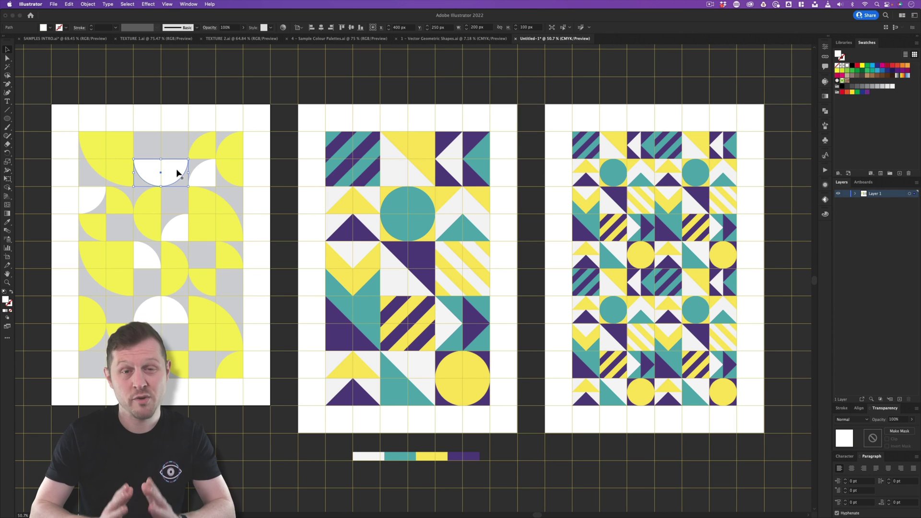
click(302, 226)
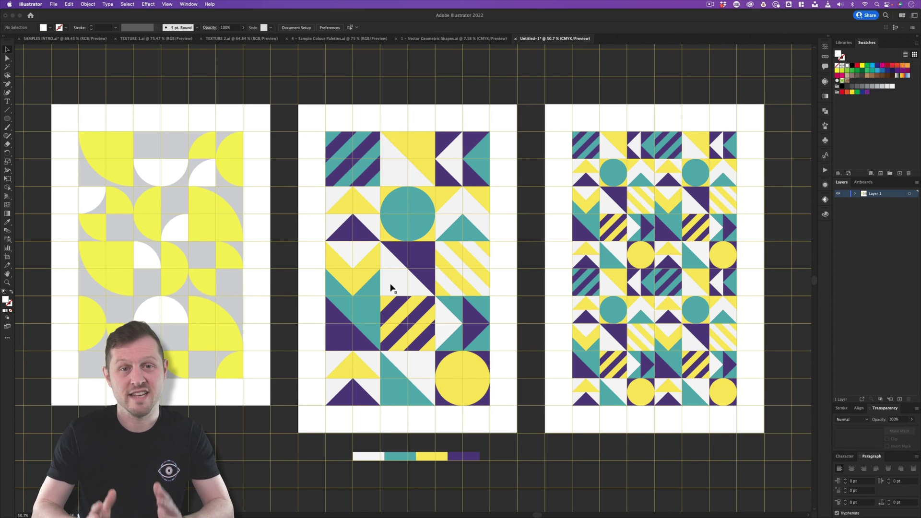